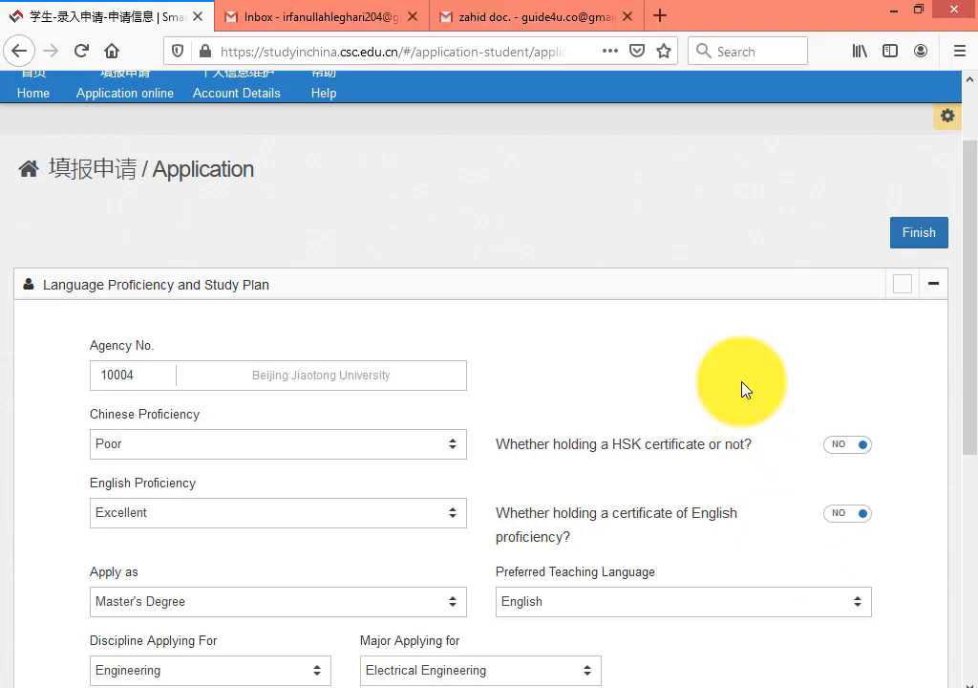
# - Finish out of the Beijing Jiaotong University application form and the list of applications to return to the application status page
pyautogui.scroll(-2, 711, 368)
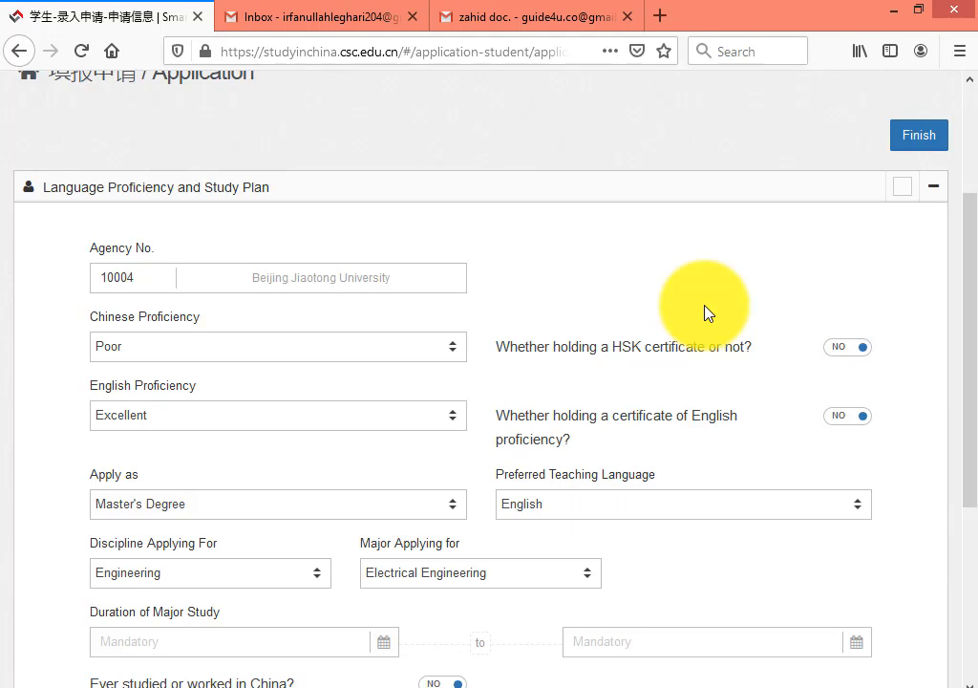
pyautogui.click(549, 260)
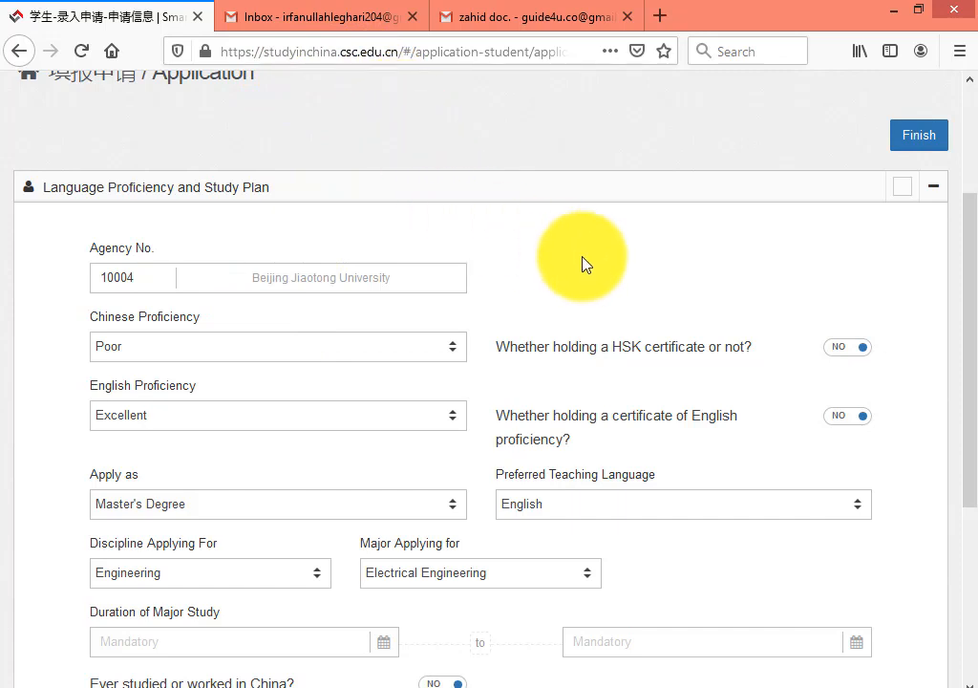
pyautogui.click(923, 141)
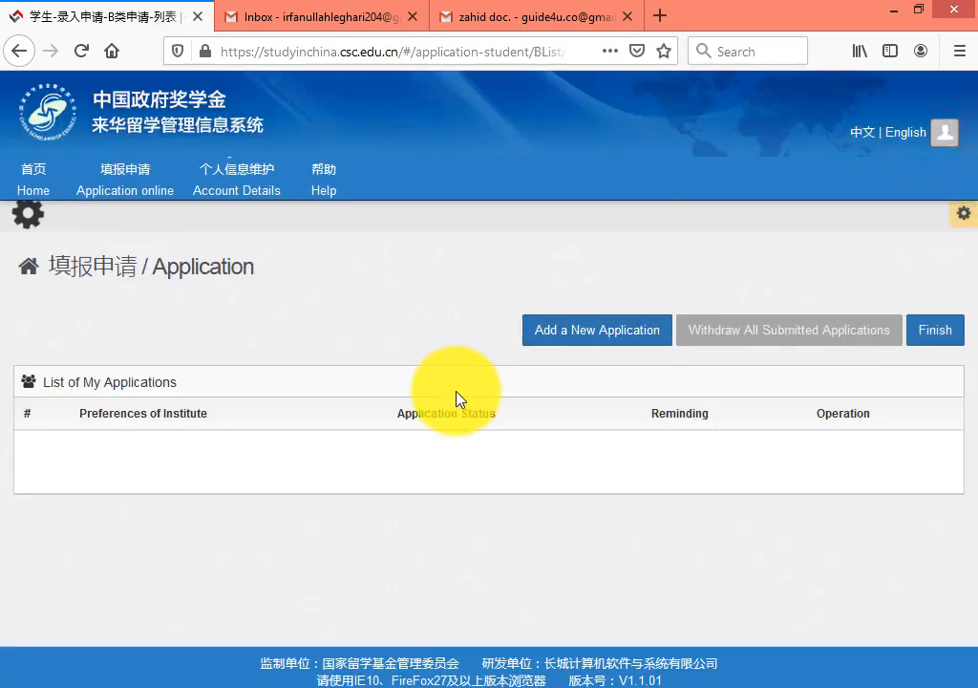
pyautogui.click(936, 330)
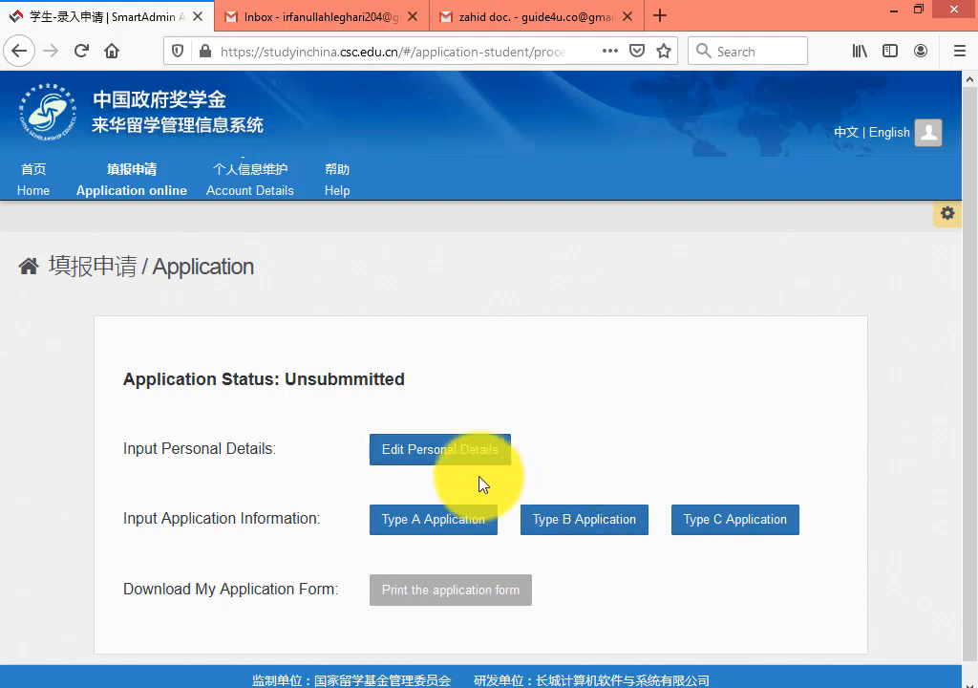
# - Add a new Type B application and set its agency number to 10006 for Beihang University
pyautogui.click(593, 531)
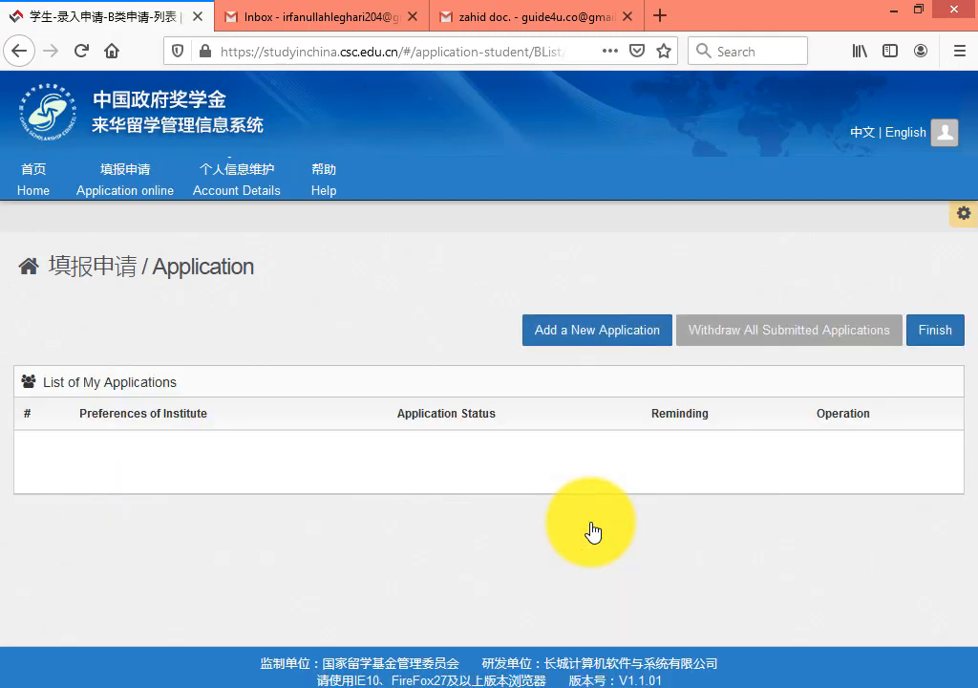
pyautogui.click(620, 346)
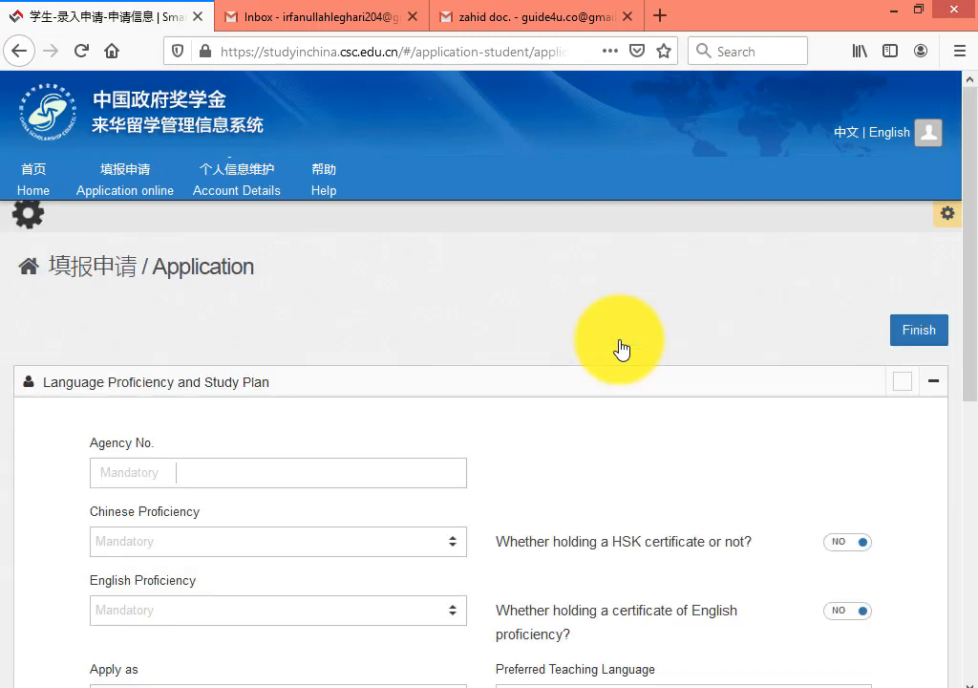
pyautogui.click(127, 468)
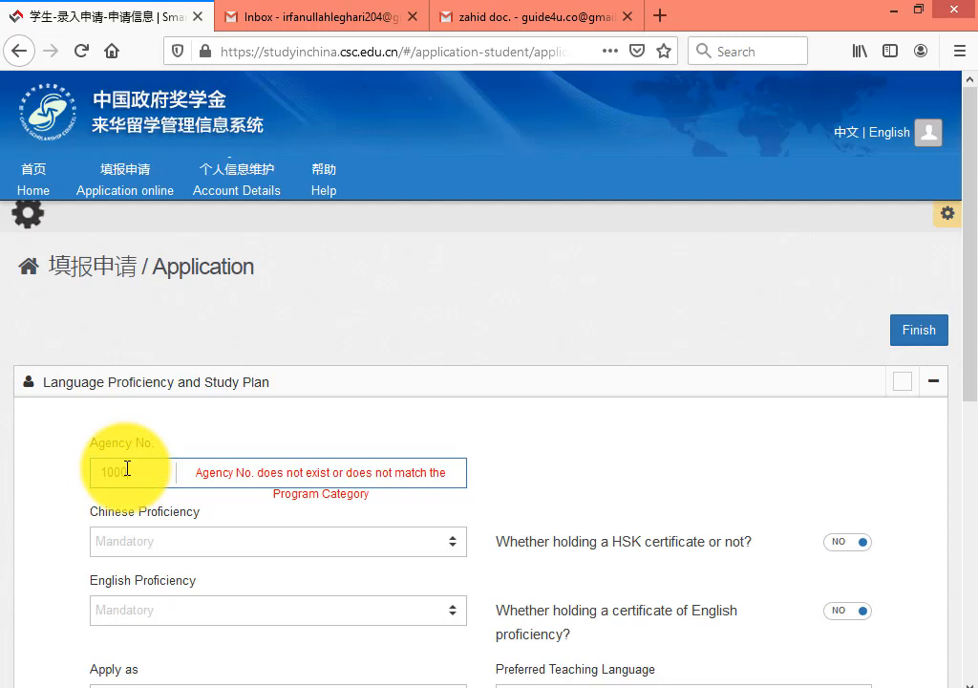
pyautogui.write('10006')
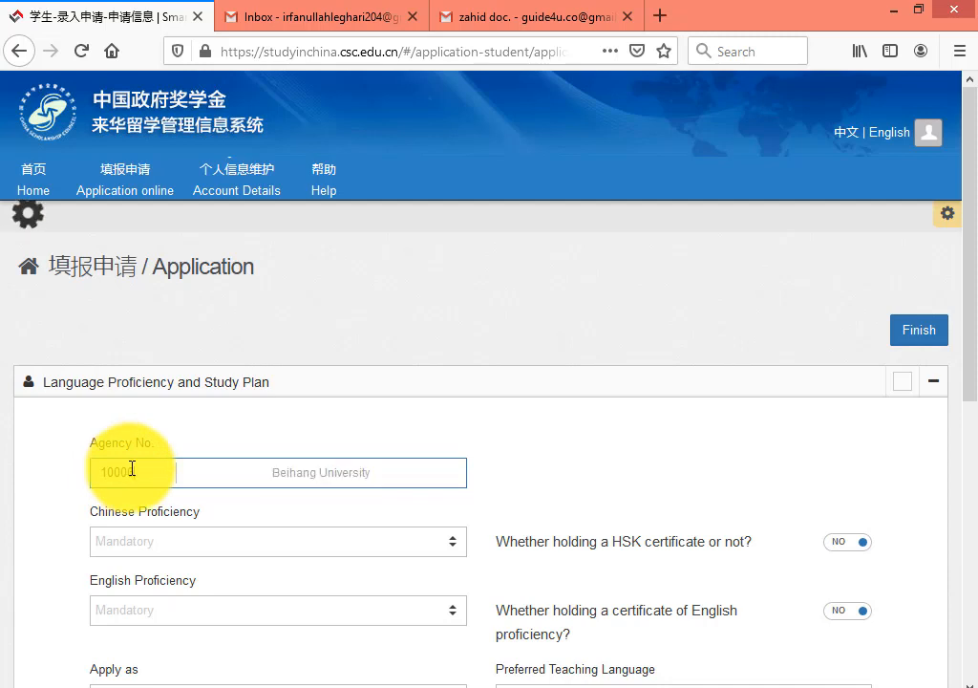
pyautogui.click(358, 516)
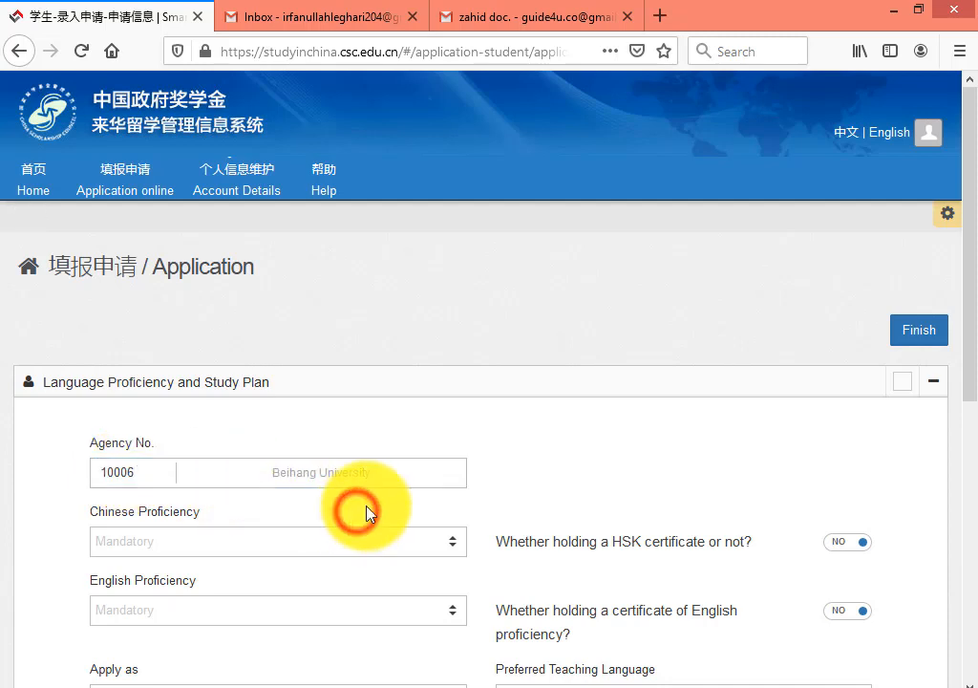
# - Set the Chinese Proficiency of the new application to None
pyautogui.scroll(-2, 372, 509)
pyautogui.scroll(-2, 402, 412)
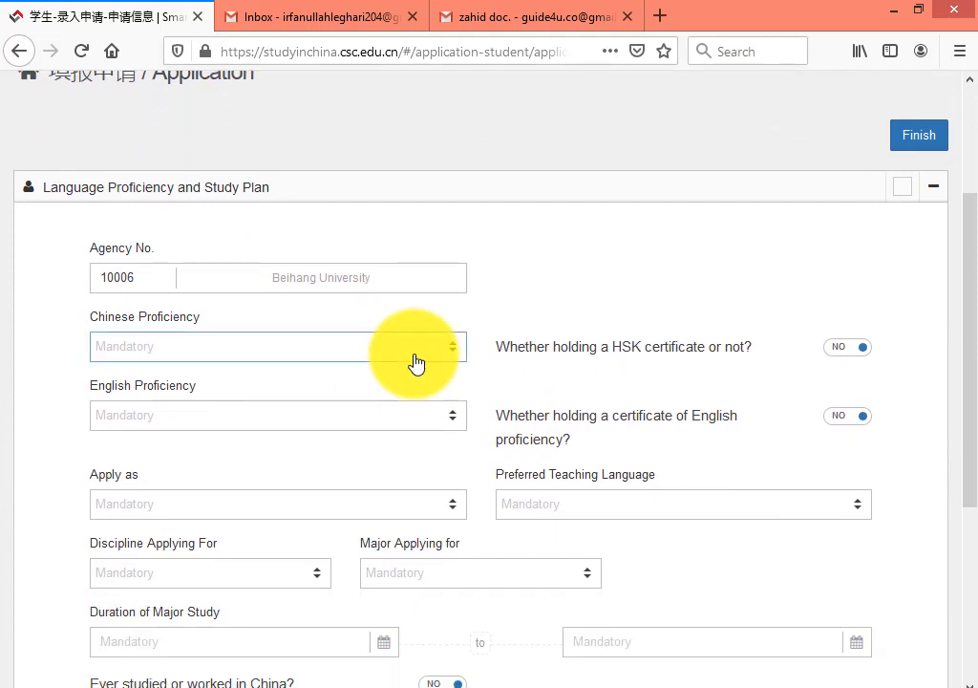
pyautogui.click(416, 361)
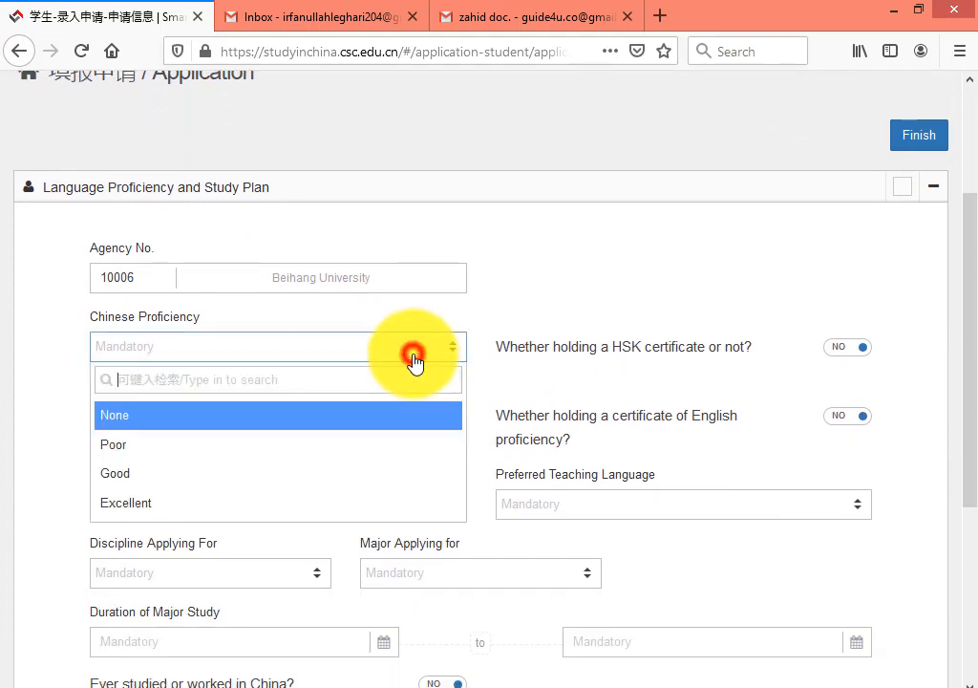
pyautogui.click(148, 417)
pyautogui.scroll(-2, 382, 382)
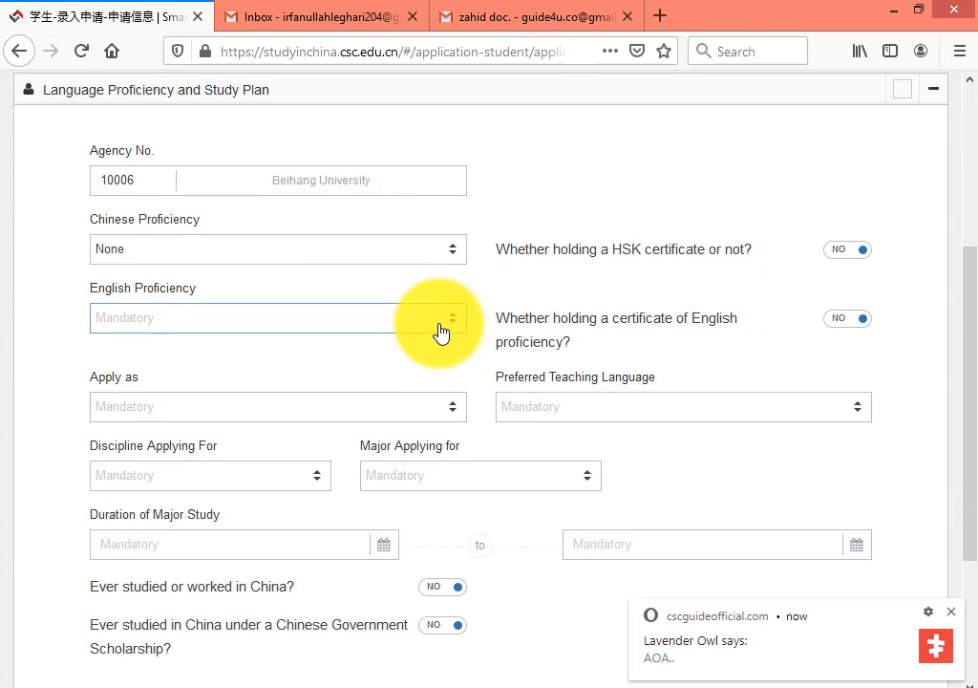
pyautogui.click(433, 253)
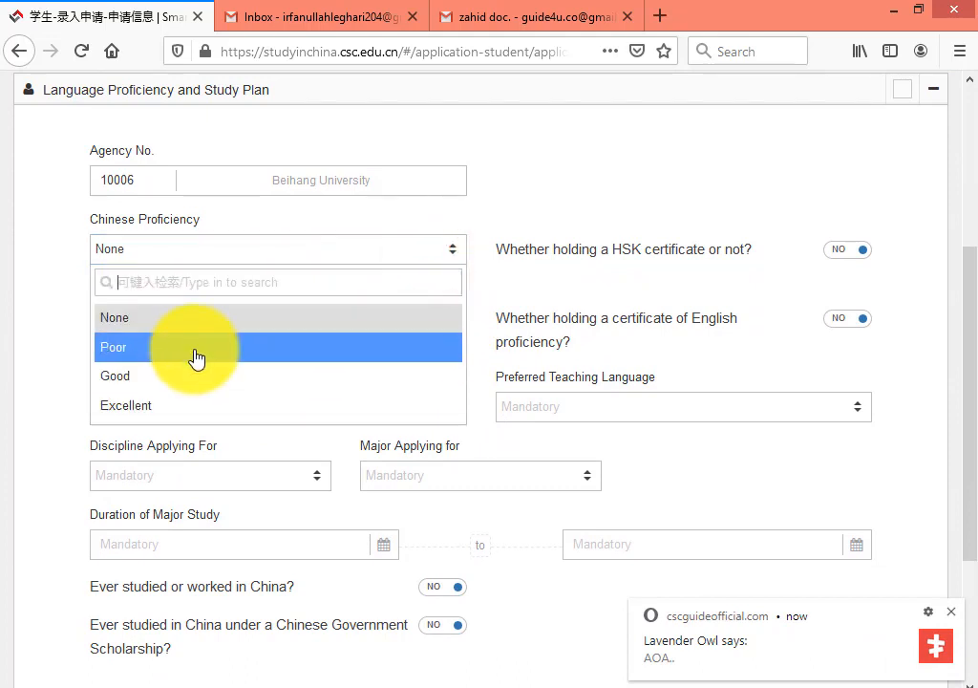
pyautogui.click(837, 253)
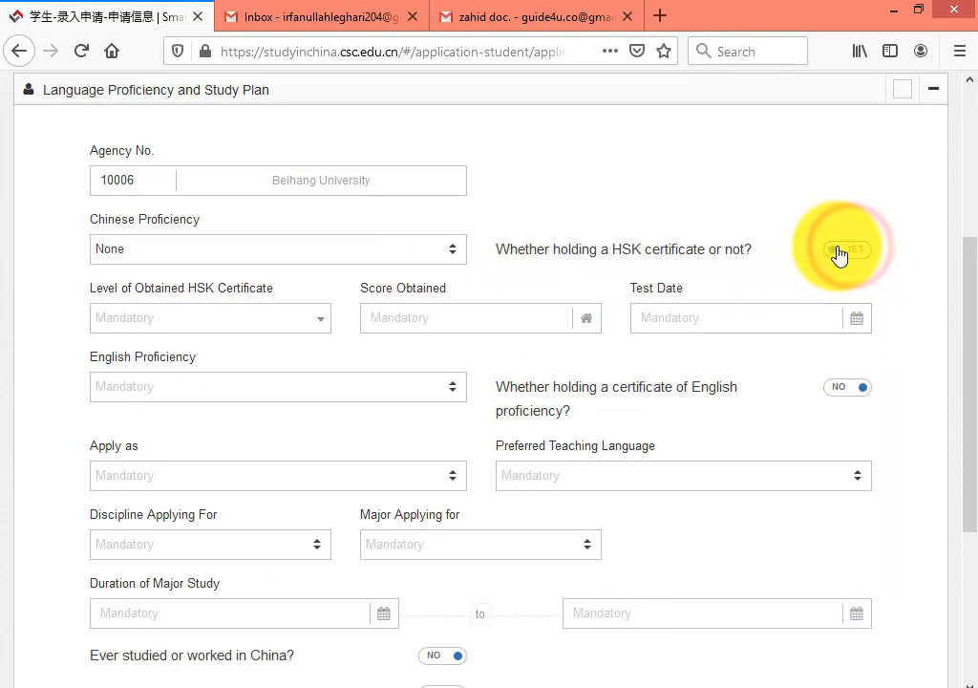
pyautogui.click(838, 252)
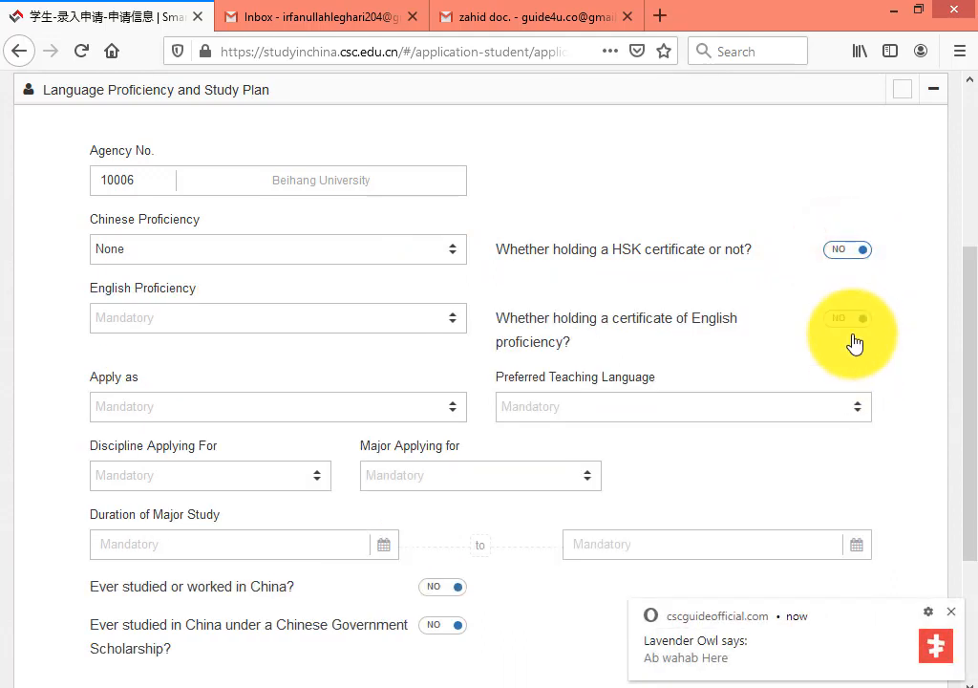
pyautogui.click(846, 327)
pyautogui.click(852, 323)
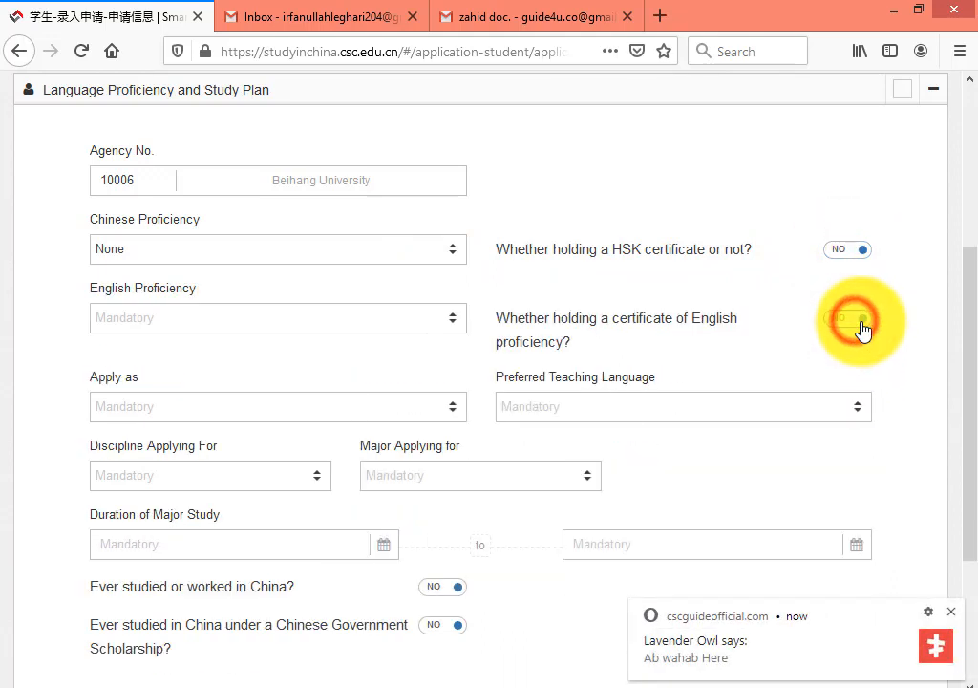
# - Set English Proficiency to Excellent and choose Master's Degree as the level applied for
pyautogui.click(320, 325)
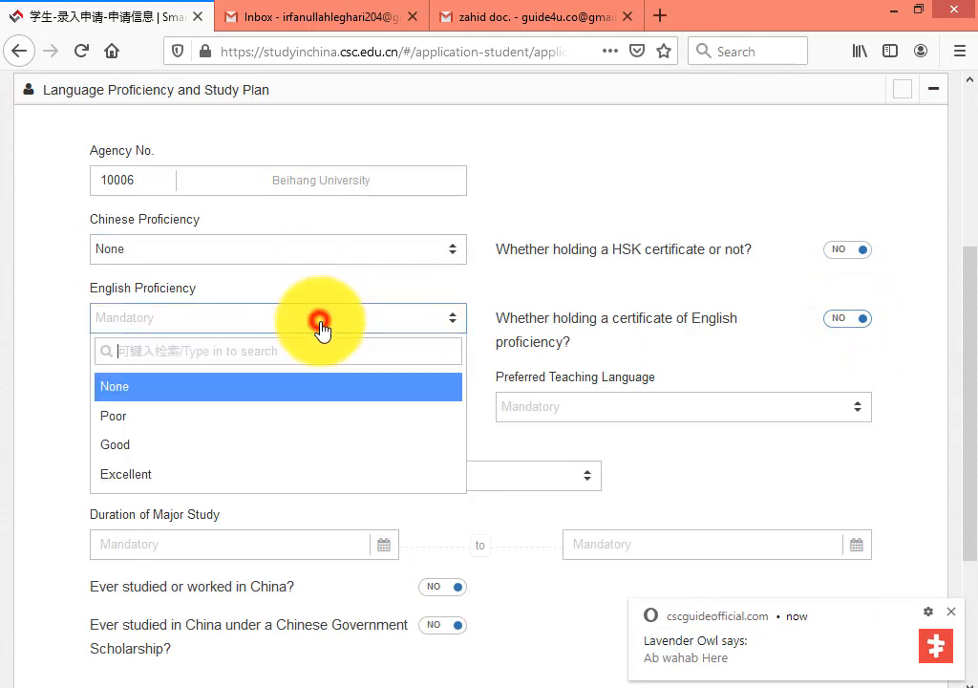
pyautogui.click(197, 472)
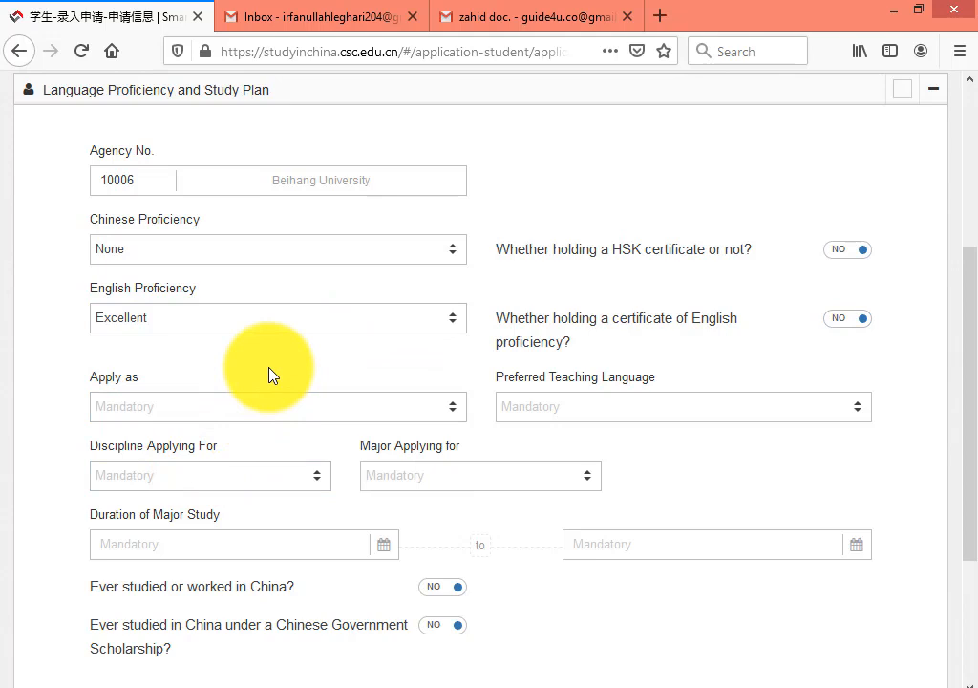
pyautogui.click(453, 408)
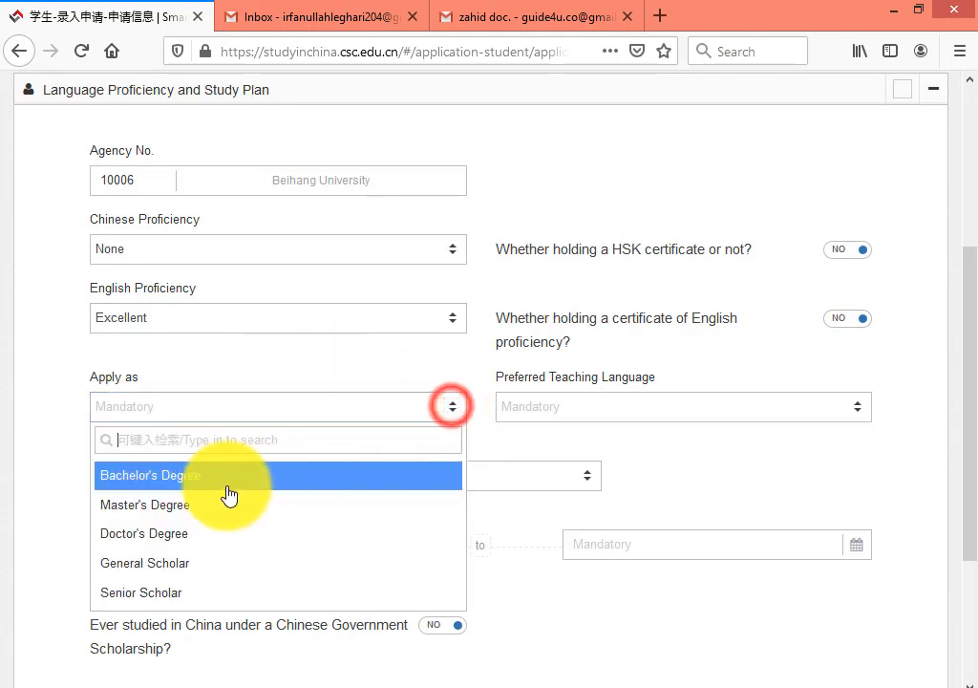
pyautogui.click(195, 509)
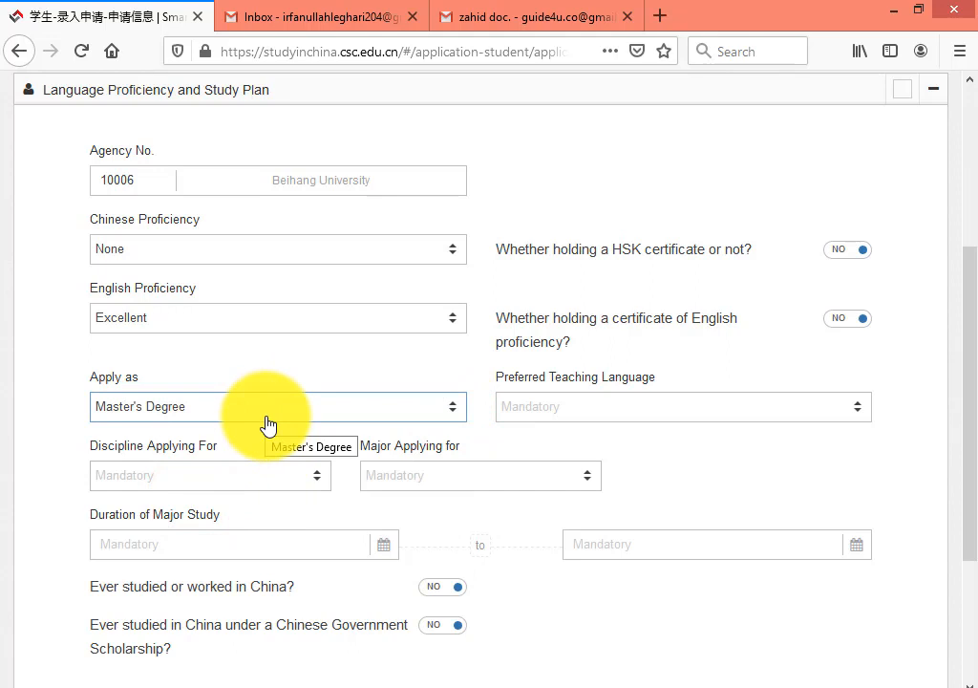
pyautogui.click(266, 424)
pyautogui.click(267, 425)
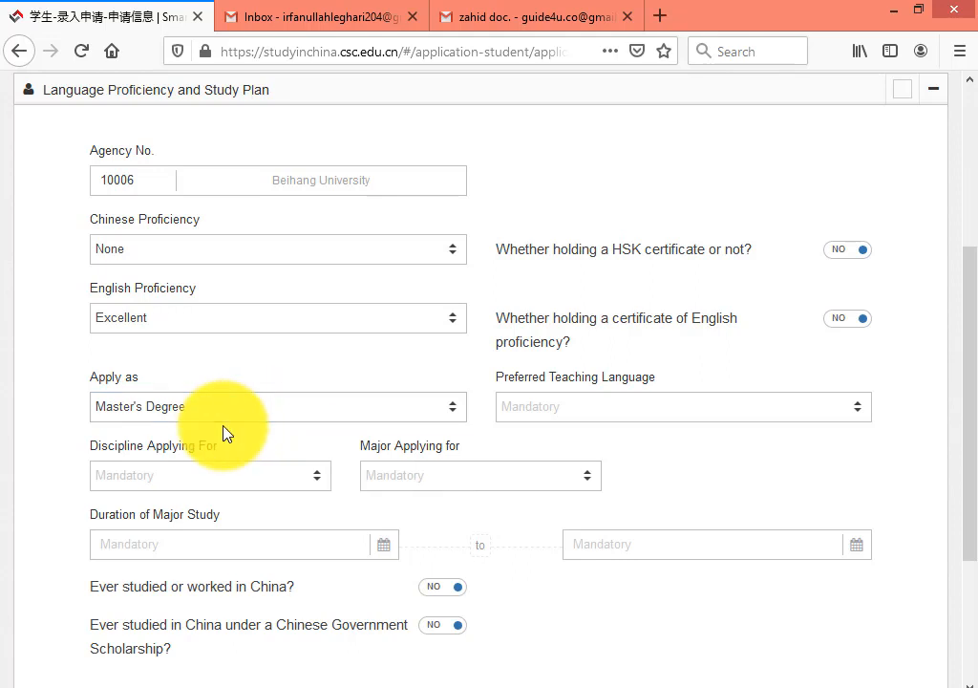
# - Choose English as the preferred teaching language and Engineering as the discipline applied for
pyautogui.click(821, 413)
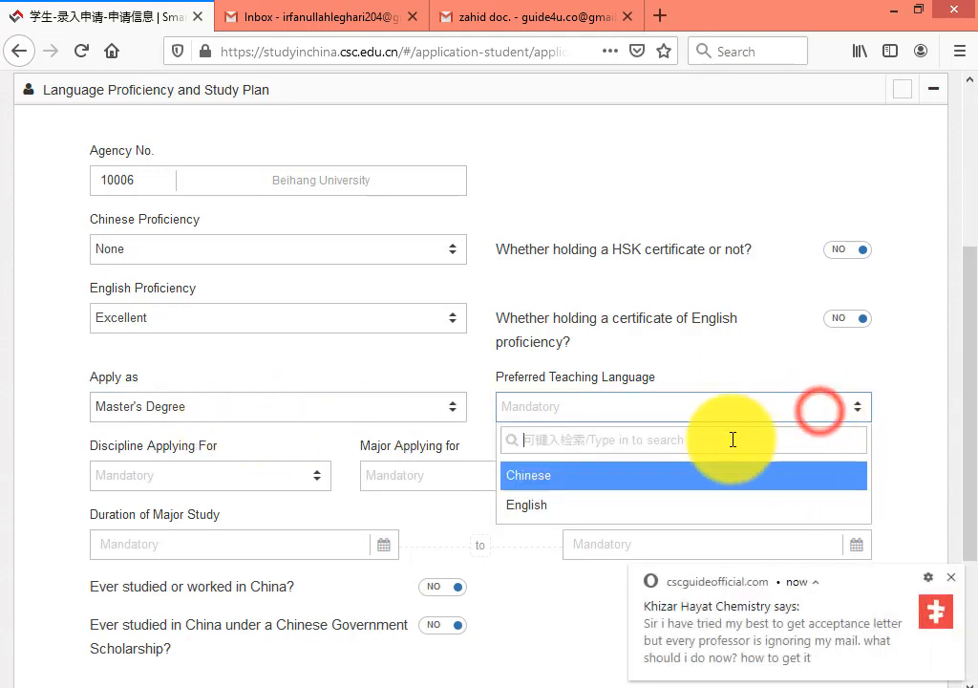
pyautogui.click(562, 520)
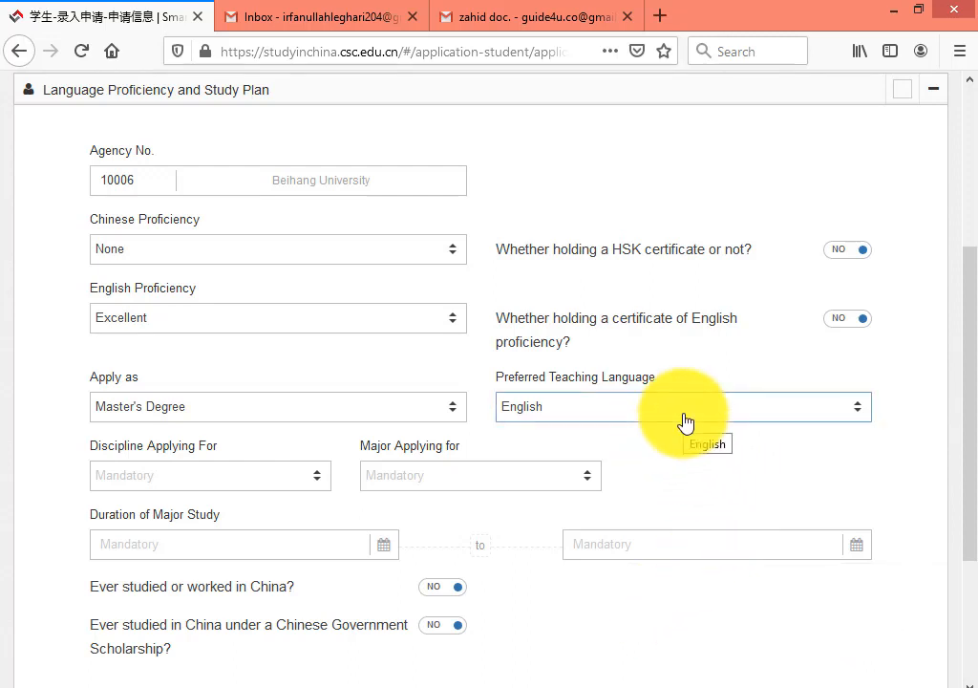
pyautogui.click(294, 480)
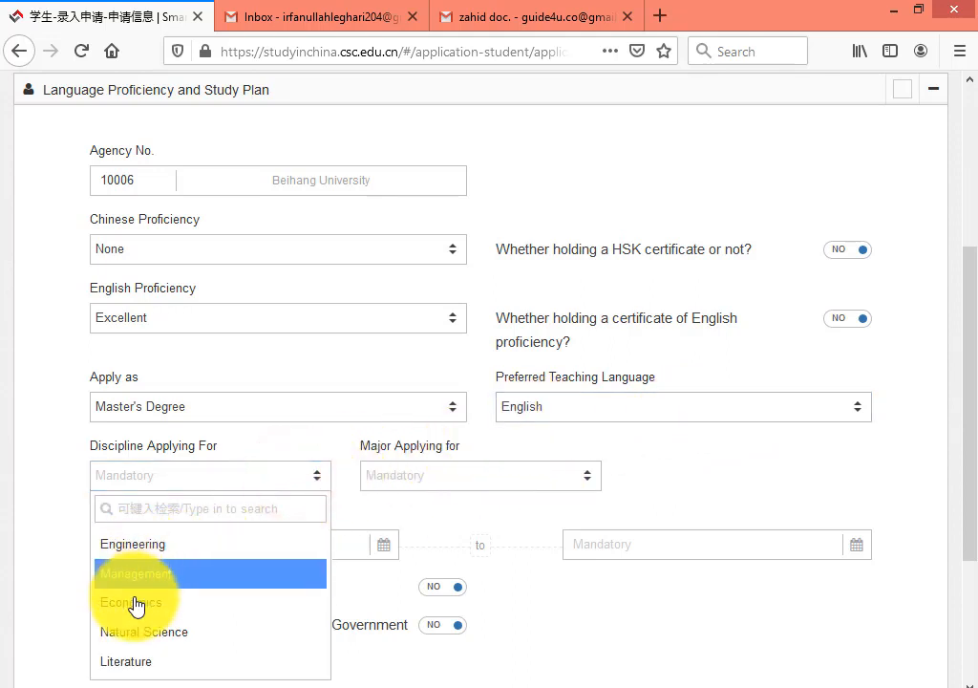
pyautogui.click(144, 554)
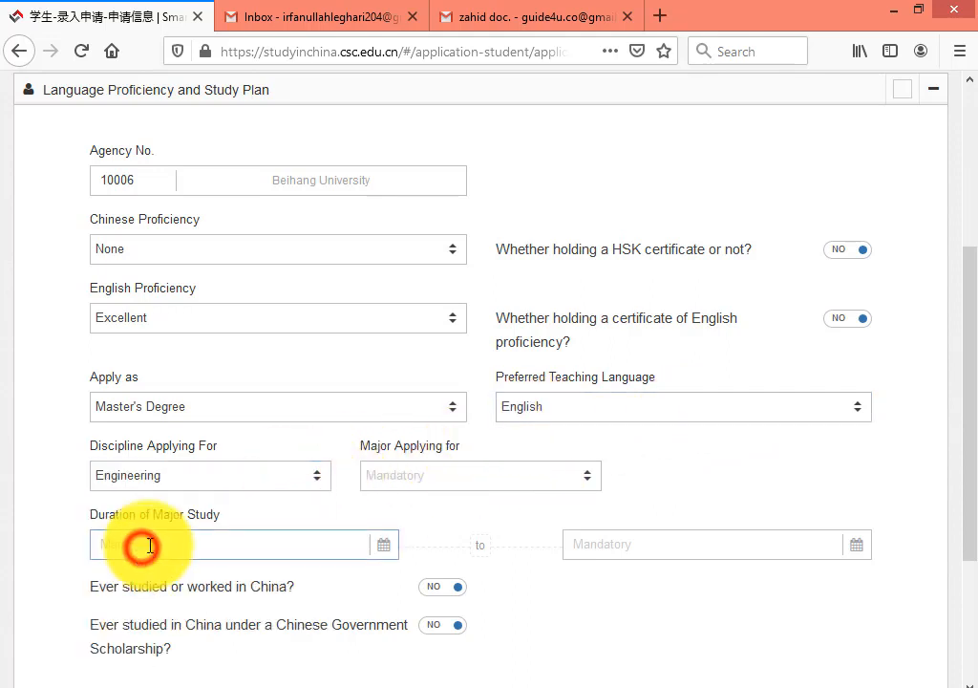
# - Look through the engineering majors and select Network & Information Security as the major applied for
pyautogui.click(564, 485)
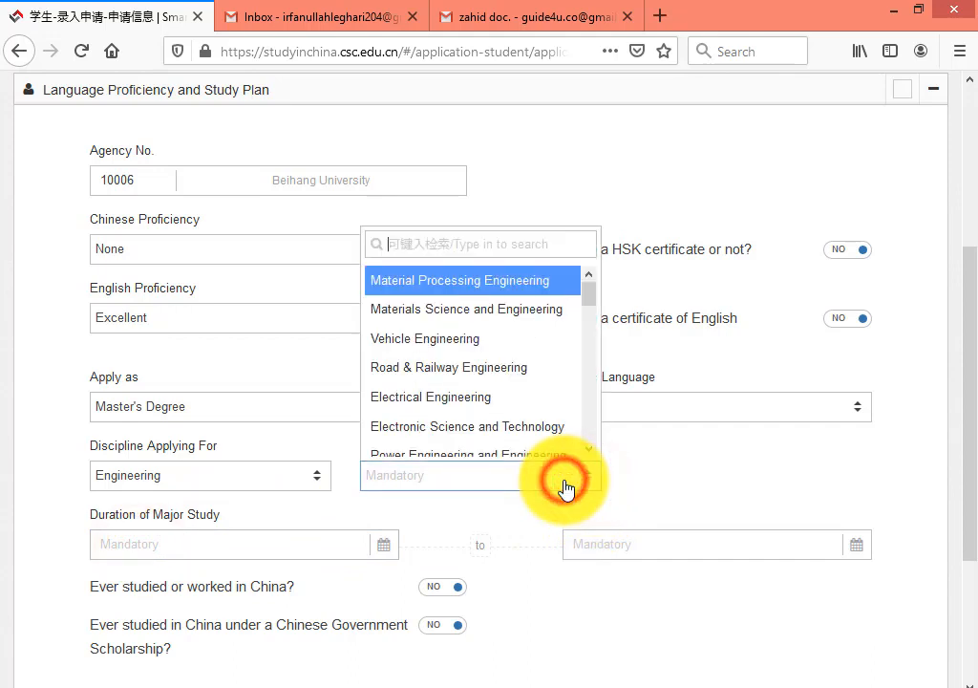
pyautogui.moveTo(590, 299); pyautogui.dragTo(640, 421)
pyautogui.click(659, 450)
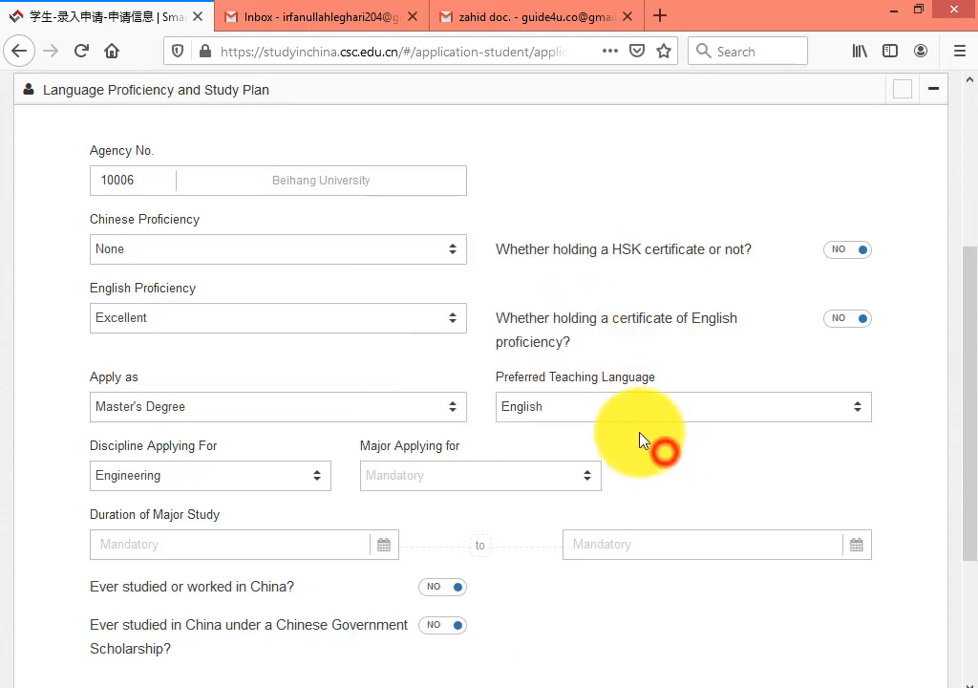
pyautogui.click(638, 409)
pyautogui.click(637, 407)
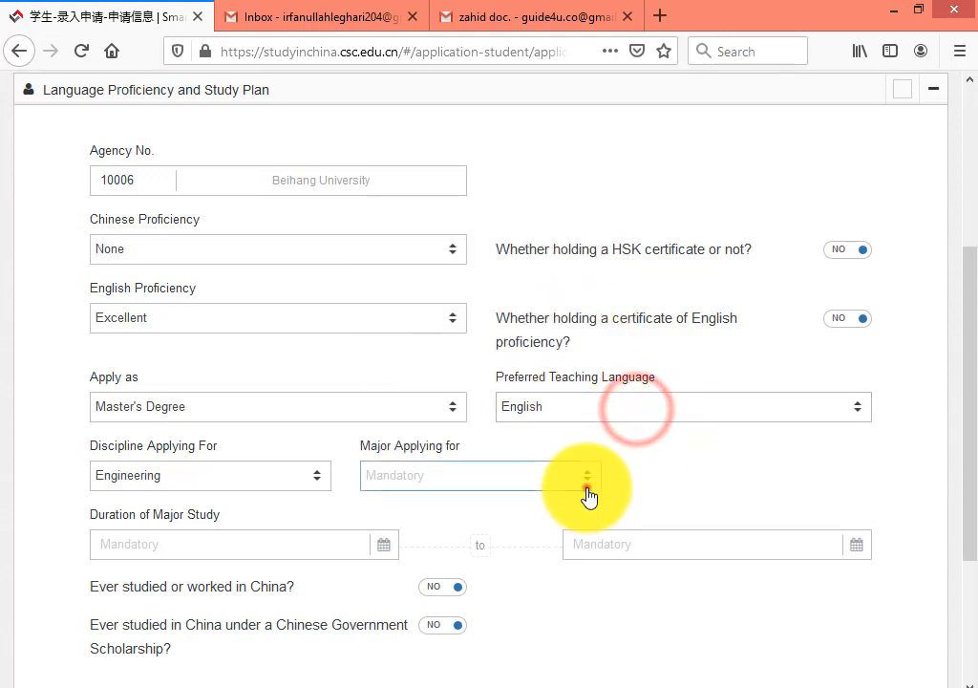
pyautogui.click(587, 485)
pyautogui.scroll(-8, 545, 399)
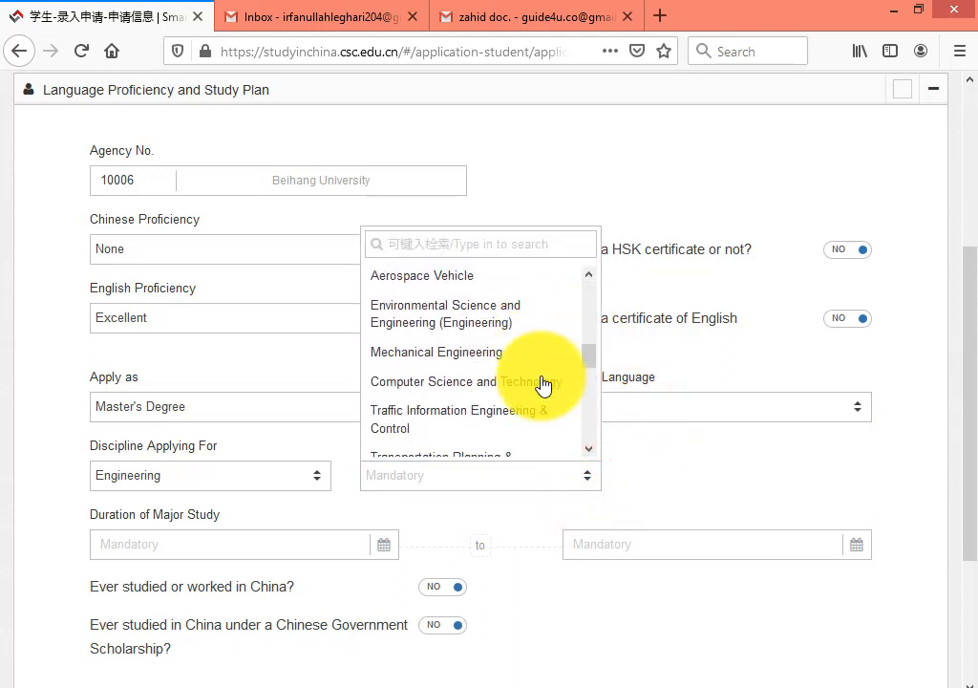
pyautogui.scroll(-6, 544, 384)
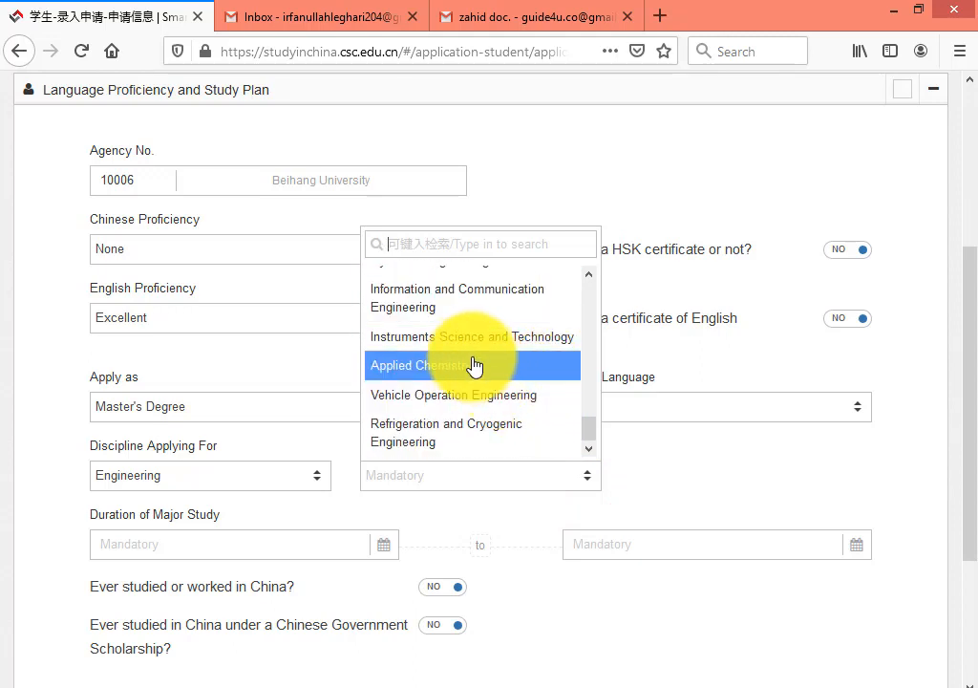
pyautogui.scroll(3, 485, 395)
pyautogui.scroll(2, 484, 395)
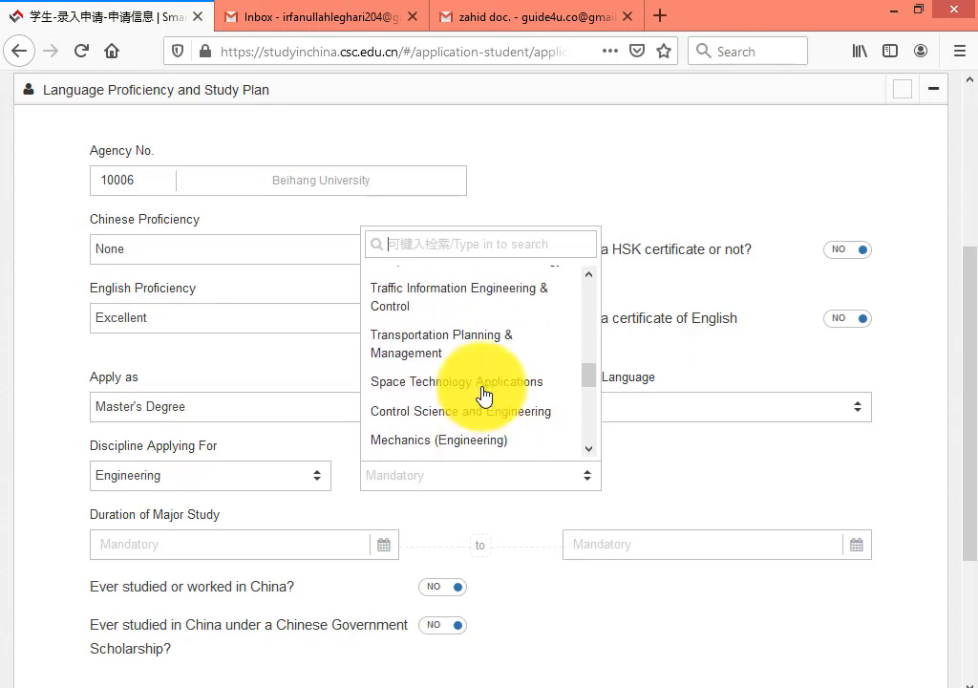
pyautogui.scroll(-2, 481, 401)
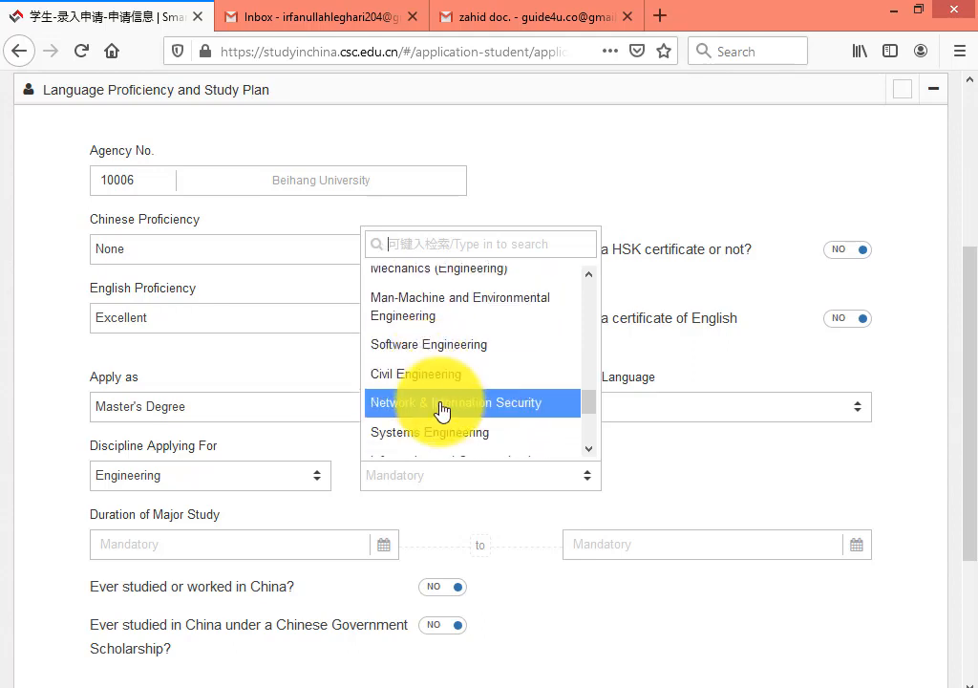
pyautogui.click(439, 403)
# - Change the preferred teaching language to Chinese and reselect Engineering as the discipline applied for
pyautogui.click(663, 409)
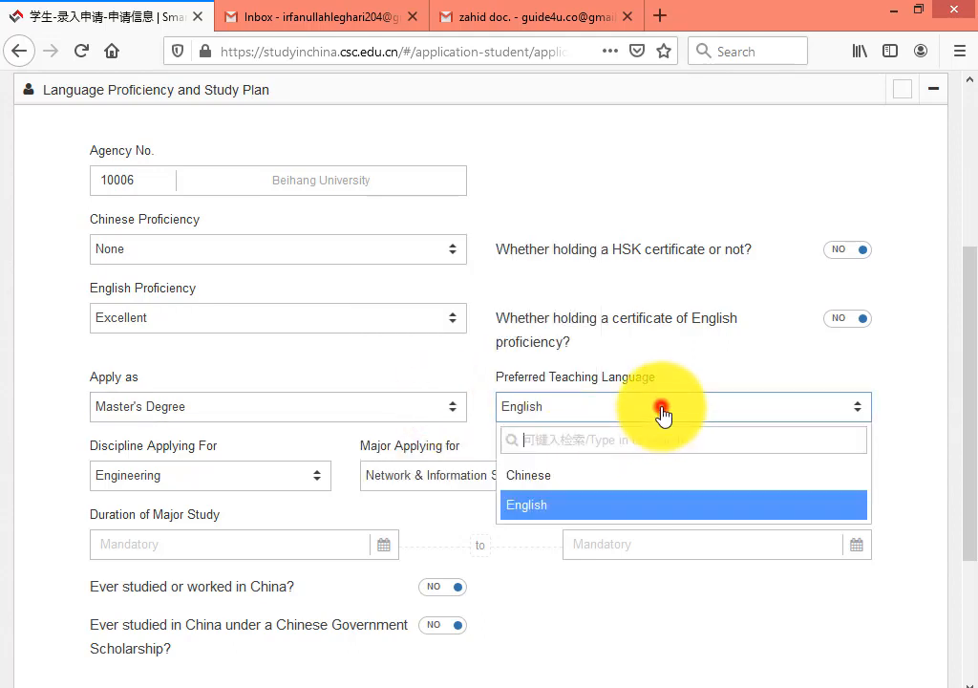
pyautogui.click(590, 476)
pyautogui.click(317, 475)
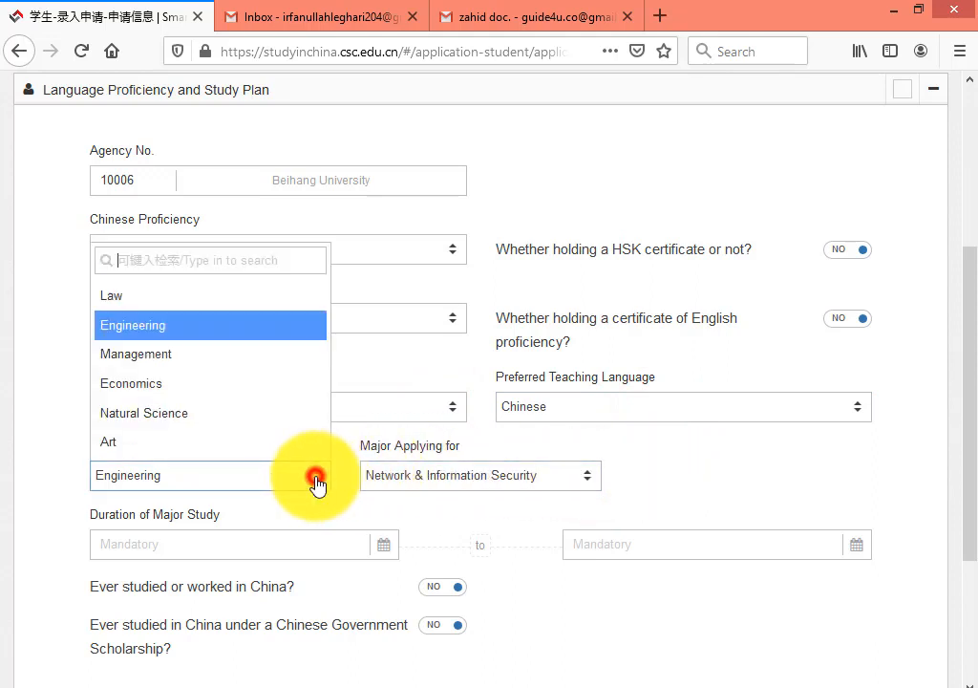
pyautogui.click(186, 329)
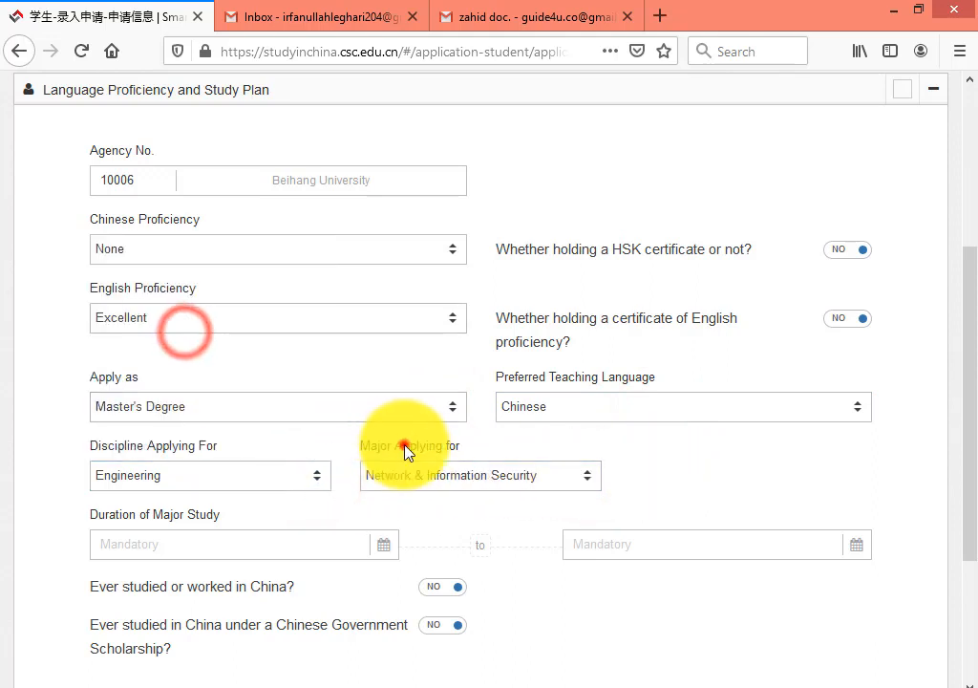
# - Reselect Engineering as the discipline applied for and look through the majors offered with Chinese as the teaching language
pyautogui.click(273, 478)
pyautogui.click(154, 327)
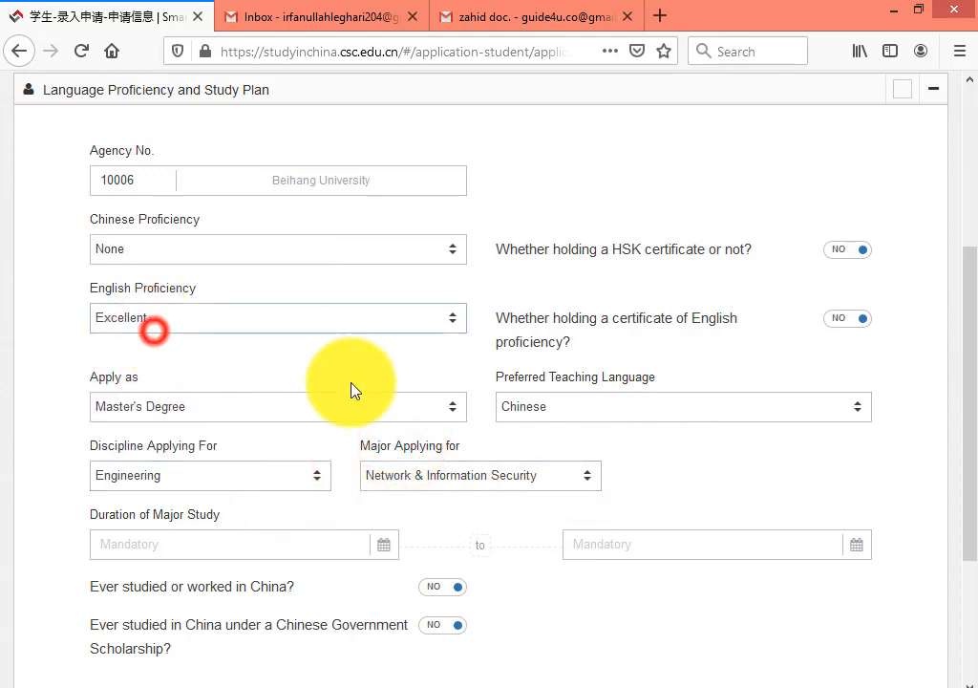
pyautogui.click(544, 483)
pyautogui.scroll(5, 547, 376)
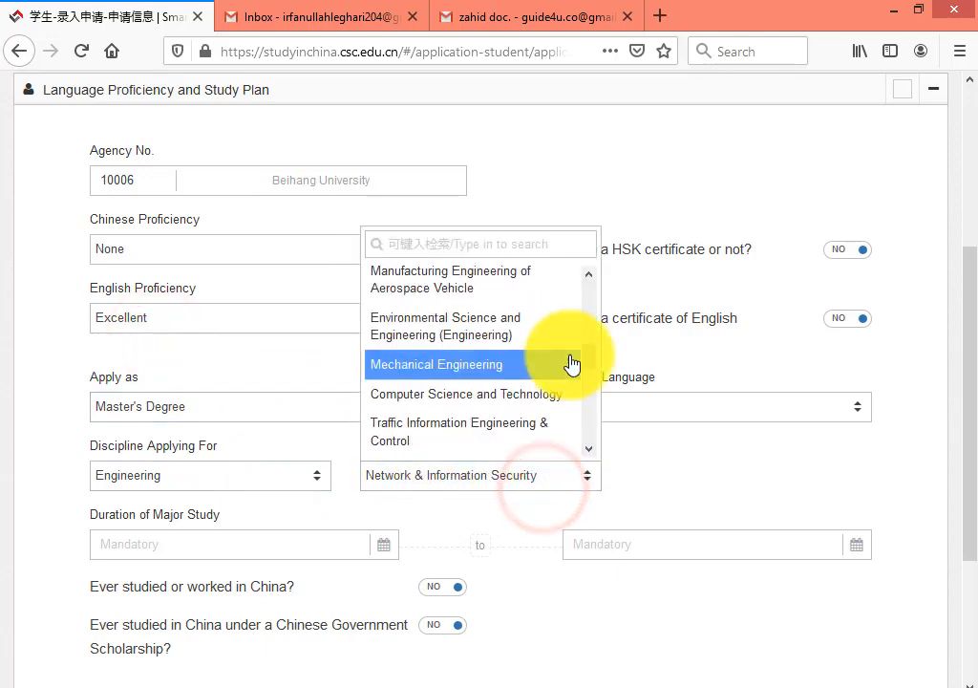
pyautogui.click(689, 452)
pyautogui.click(540, 474)
pyautogui.scroll(4, 576, 344)
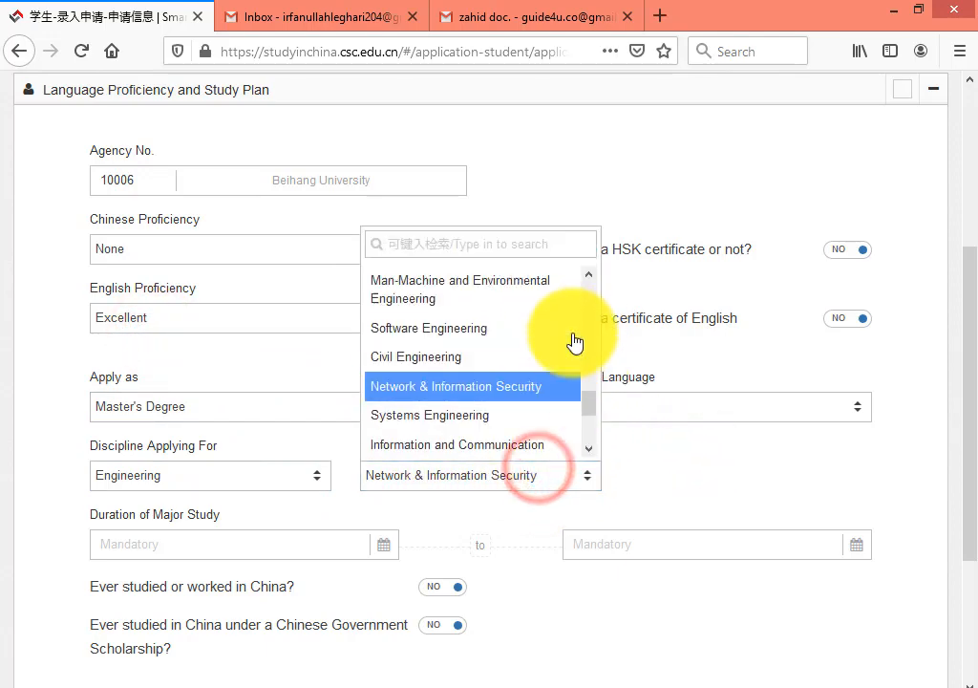
pyautogui.click(626, 472)
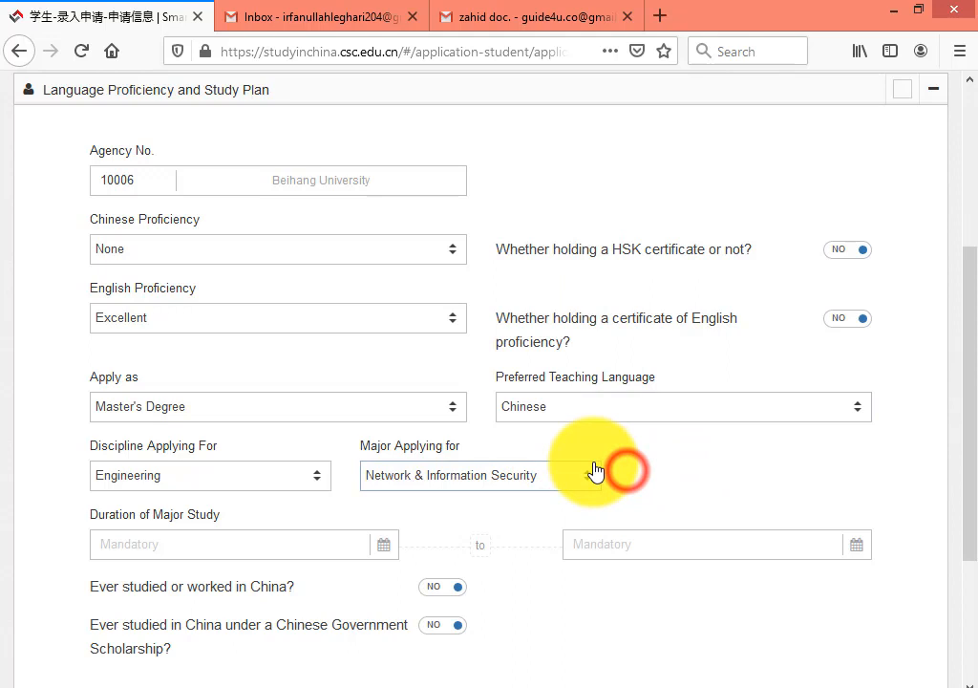
pyautogui.click(506, 464)
# - Switch to the agency number list in Windows Photo Viewer and look up the agency number of Beijing Jiaotong University
pyautogui.click(251, 181)
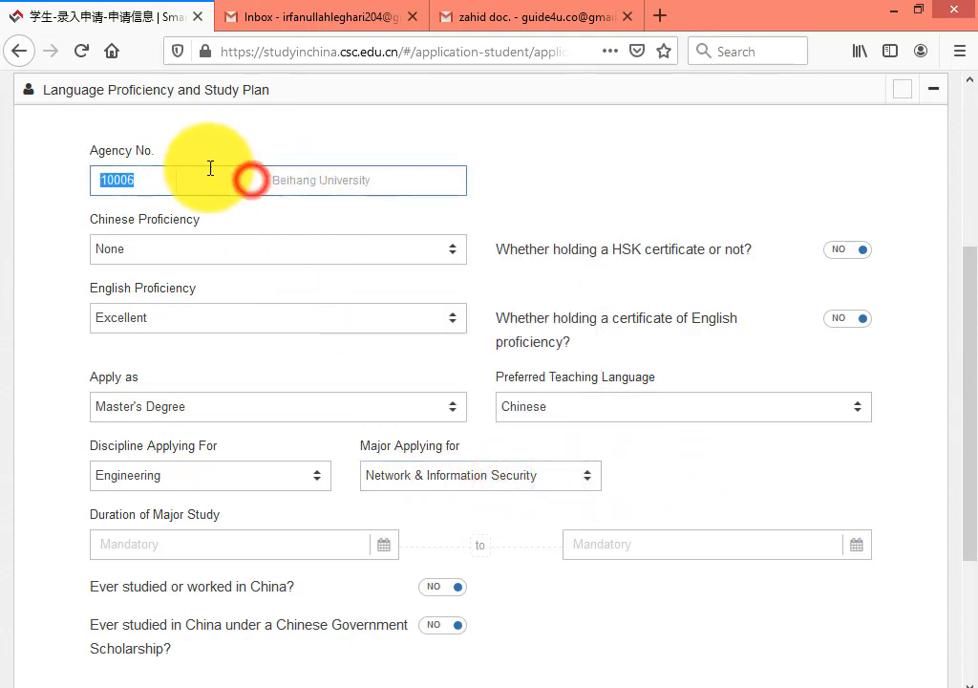
pyautogui.doubleClick(135, 180)
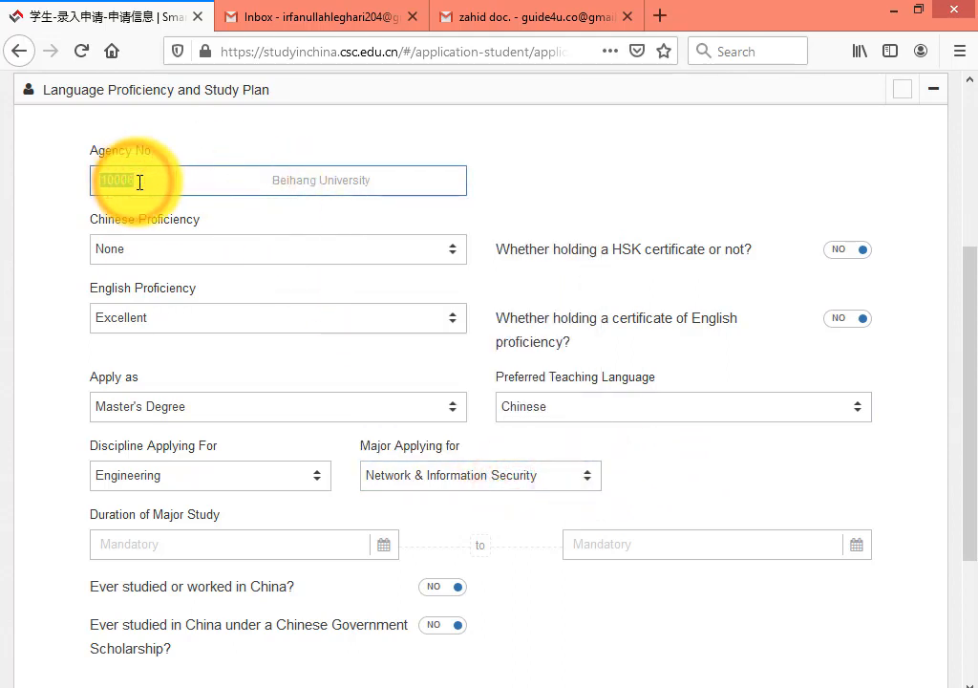
pyautogui.click(664, 687)
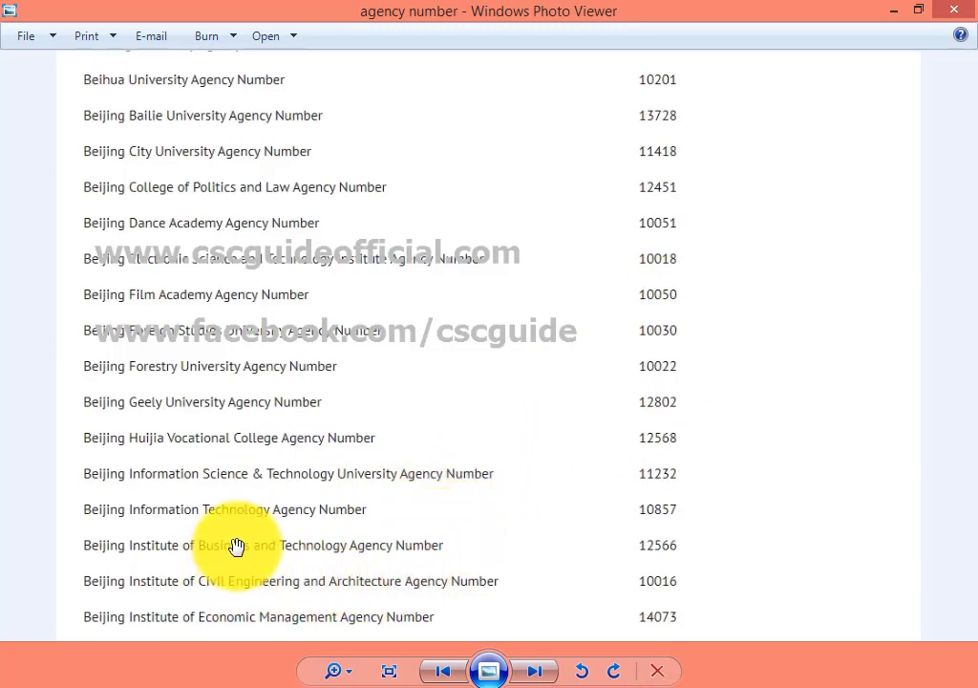
pyautogui.moveTo(248, 545); pyautogui.dragTo(266, 457)
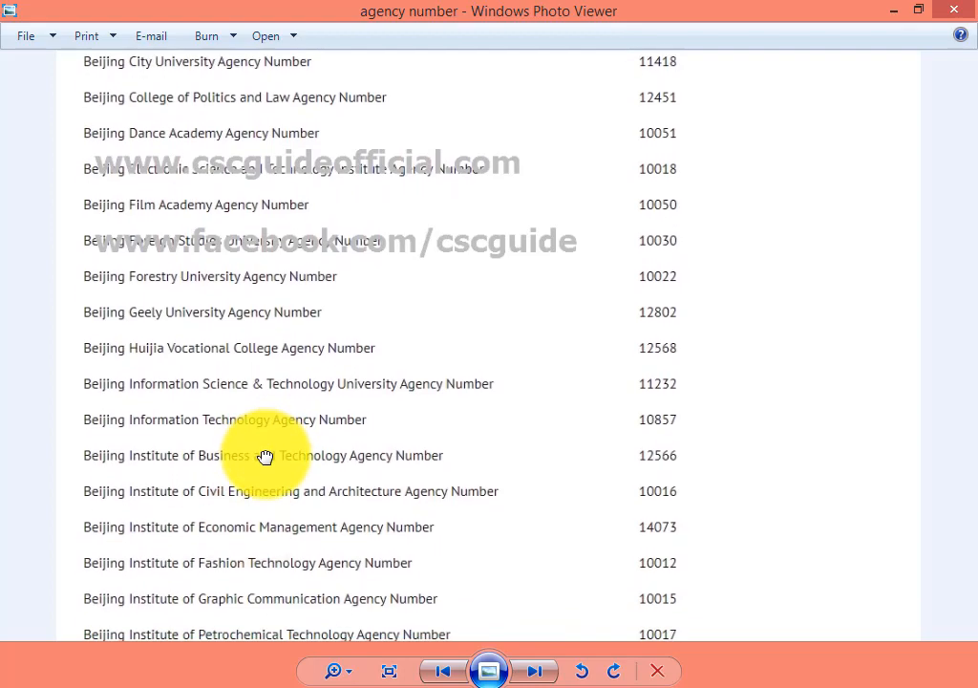
pyautogui.moveTo(262, 540); pyautogui.dragTo(268, 474)
pyautogui.moveTo(270, 543)
pyautogui.mouseDown()
pyautogui.moveTo(270, 454)
pyautogui.moveTo(283, 467)
pyautogui.moveTo(290, 551)
pyautogui.mouseUp()
pyautogui.moveTo(275, 415); pyautogui.dragTo(248, 478)
pyautogui.moveTo(273, 408); pyautogui.dragTo(280, 485)
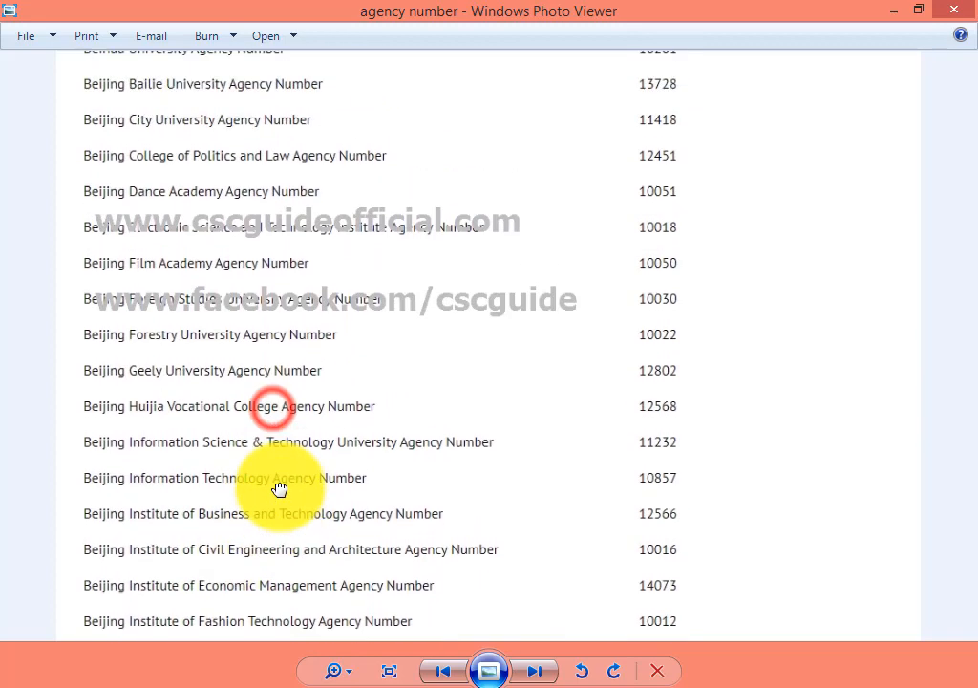
pyautogui.moveTo(291, 373); pyautogui.dragTo(290, 450)
pyautogui.moveTo(291, 376); pyautogui.dragTo(292, 458)
pyautogui.moveTo(284, 528); pyautogui.dragTo(308, 412)
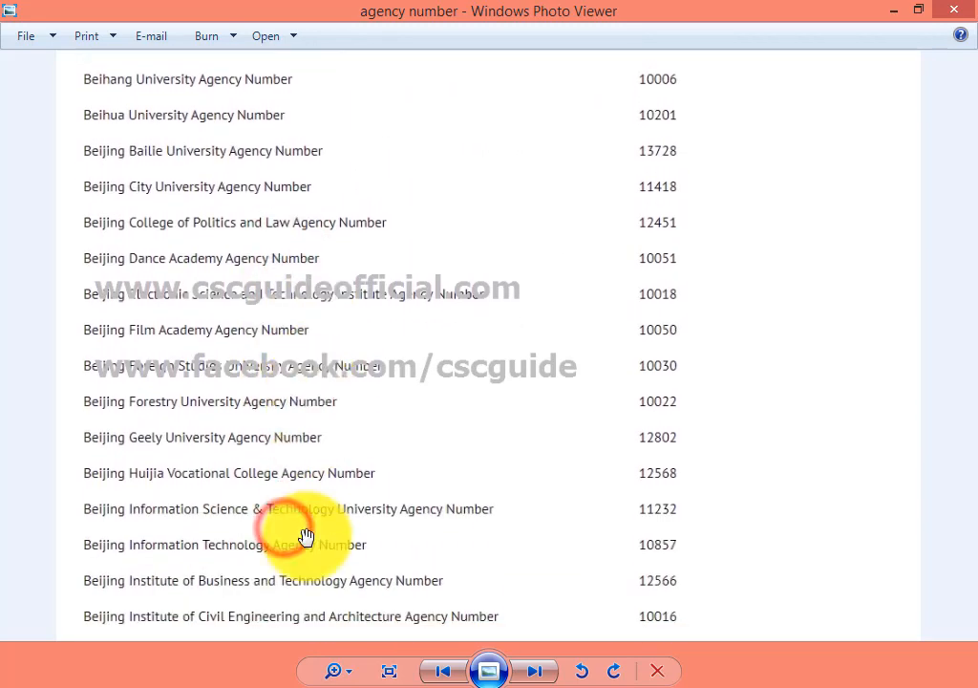
pyautogui.moveTo(306, 535); pyautogui.dragTo(323, 441)
pyautogui.moveTo(312, 559); pyautogui.dragTo(314, 499)
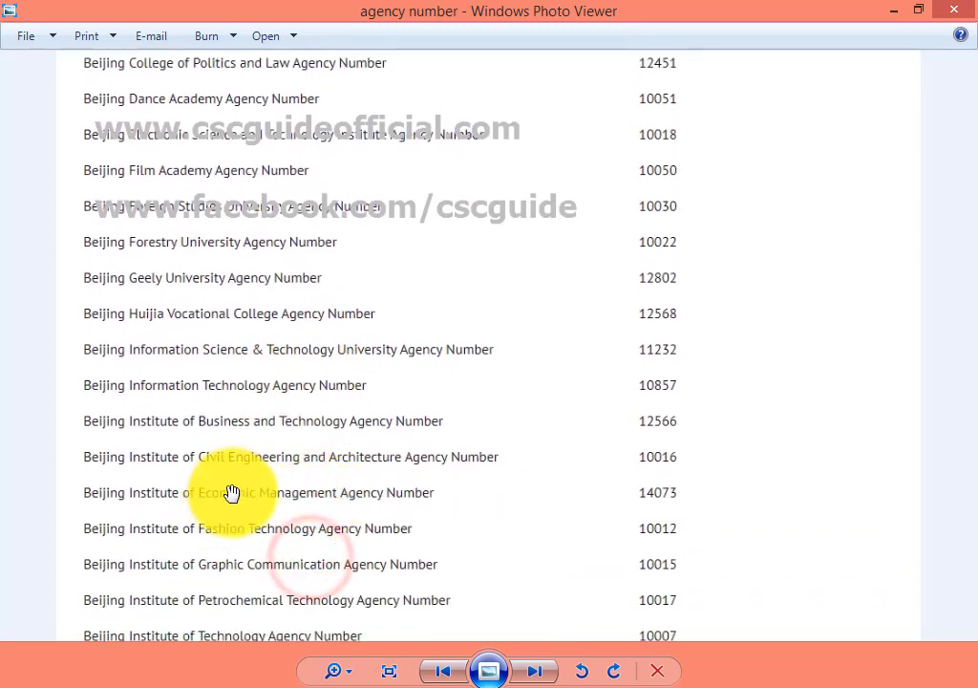
pyautogui.moveTo(246, 564)
pyautogui.mouseDown()
pyautogui.moveTo(252, 505)
pyautogui.moveTo(272, 531)
pyautogui.moveTo(270, 551)
pyautogui.moveTo(277, 544)
pyautogui.mouseUp()
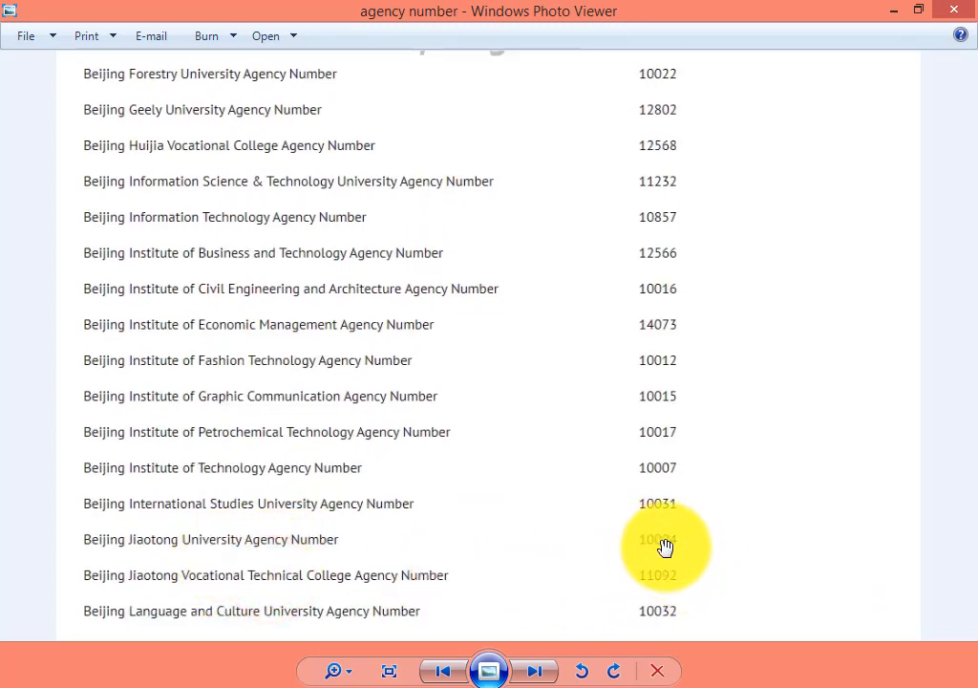
# - Return to the scholarship application in the browser and change the Agency No. to 10004 for Beijing Jiaotong University
pyautogui.click(233, 687)
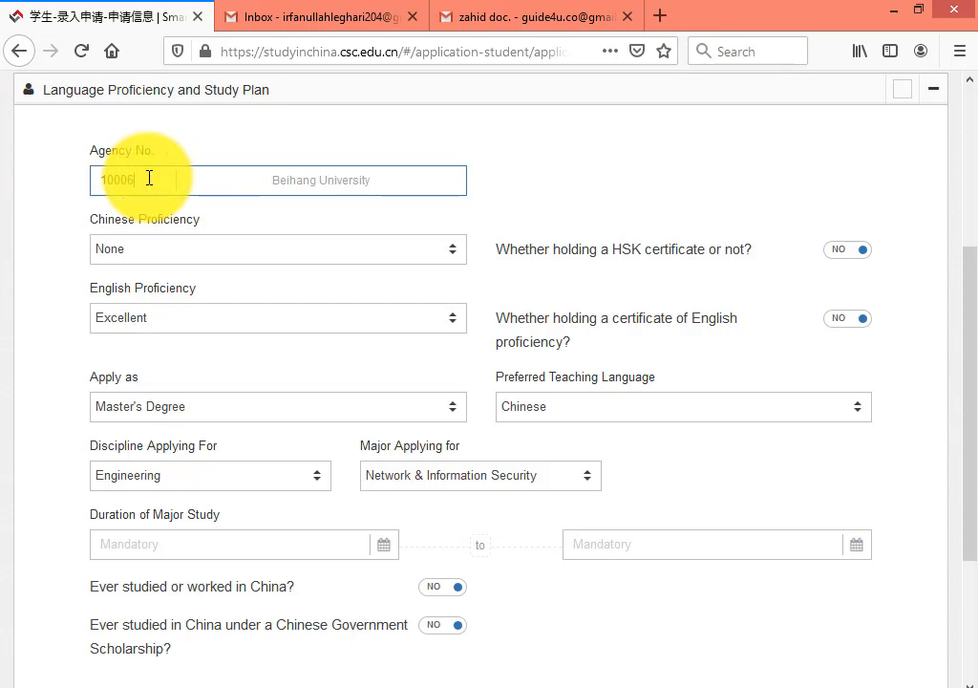
pyautogui.write('4')
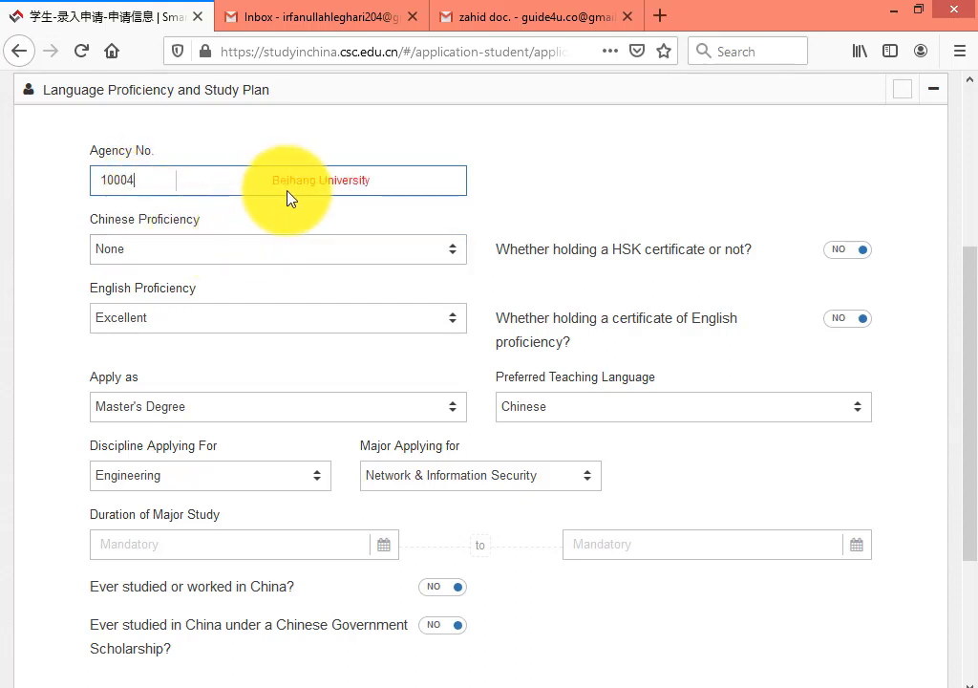
pyautogui.click(146, 186)
pyautogui.click(227, 166)
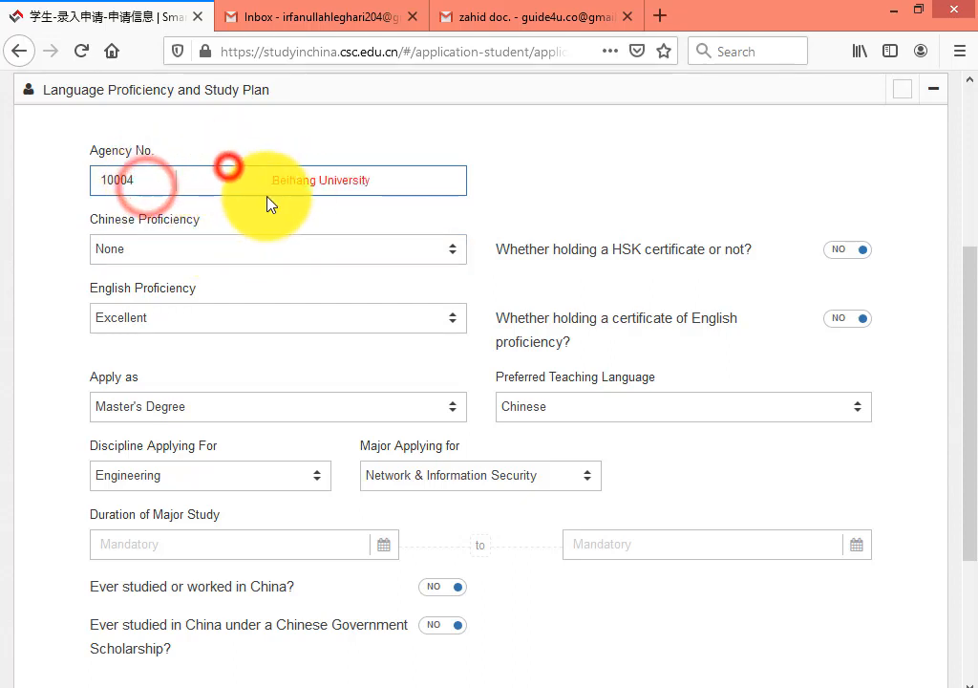
pyautogui.click(272, 193)
pyautogui.click(341, 191)
pyautogui.scroll(3, 363, 273)
pyautogui.click(356, 386)
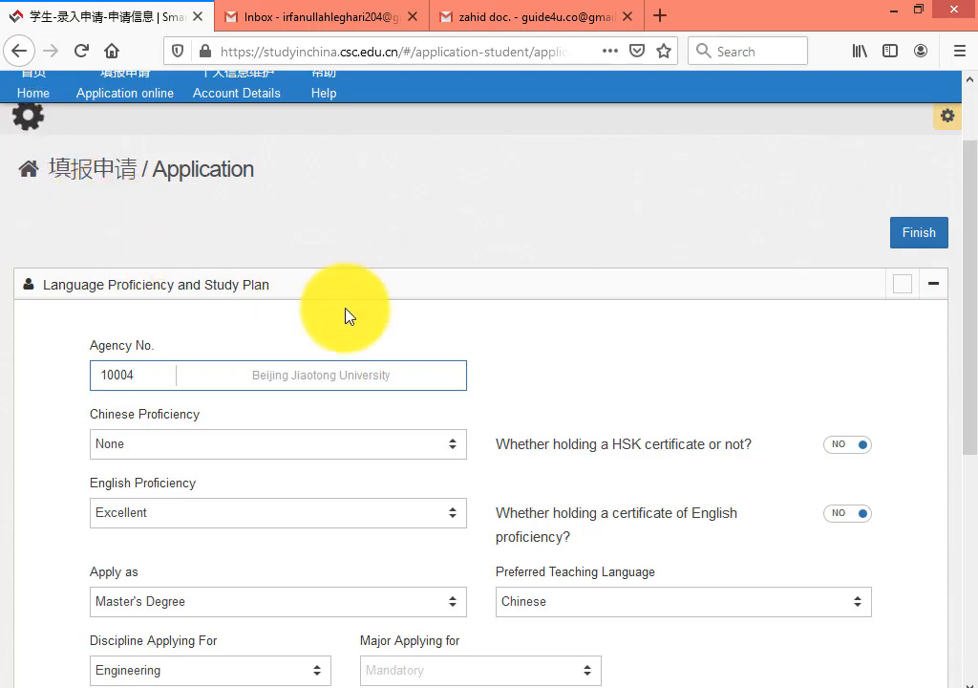
pyautogui.scroll(-2, 497, 428)
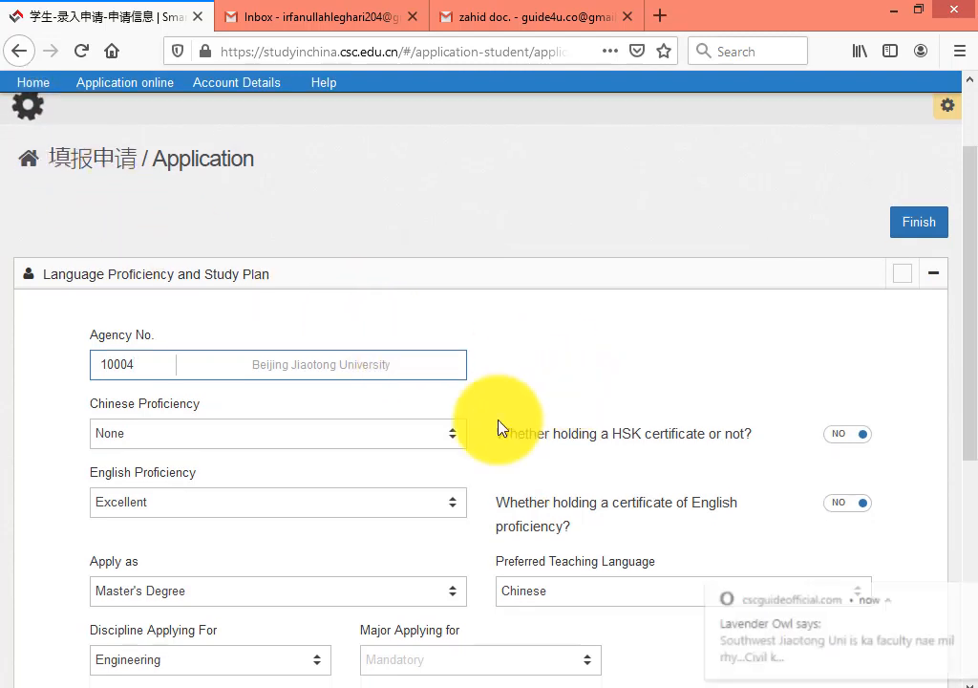
pyautogui.scroll(-2, 502, 447)
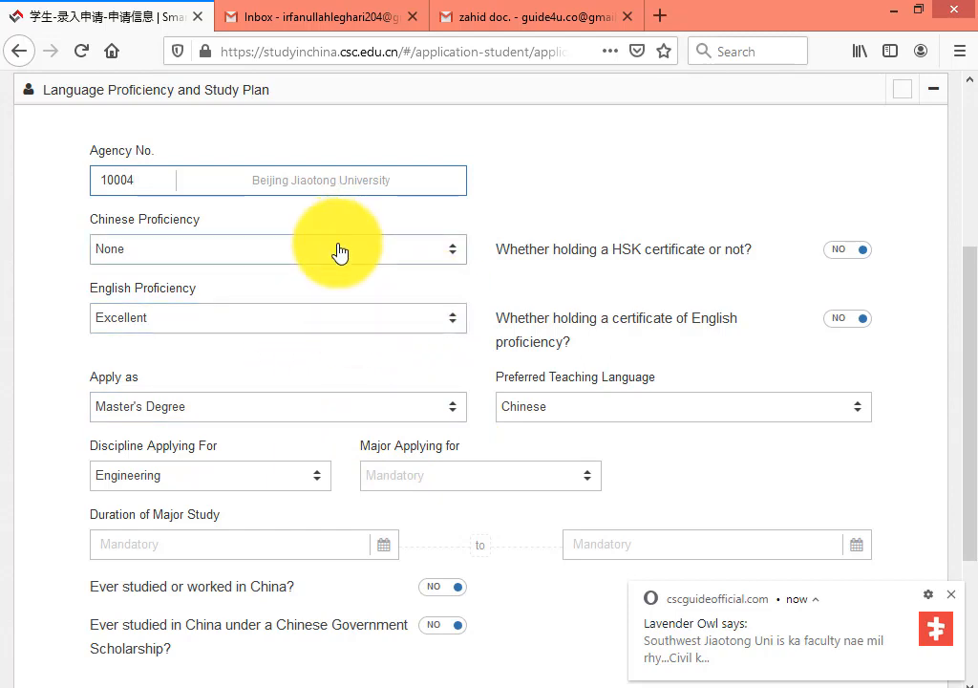
# - Reselect Chinese as the preferred teaching language, then switch the discipline applied for to Management and back to Engineering
pyautogui.click(626, 418)
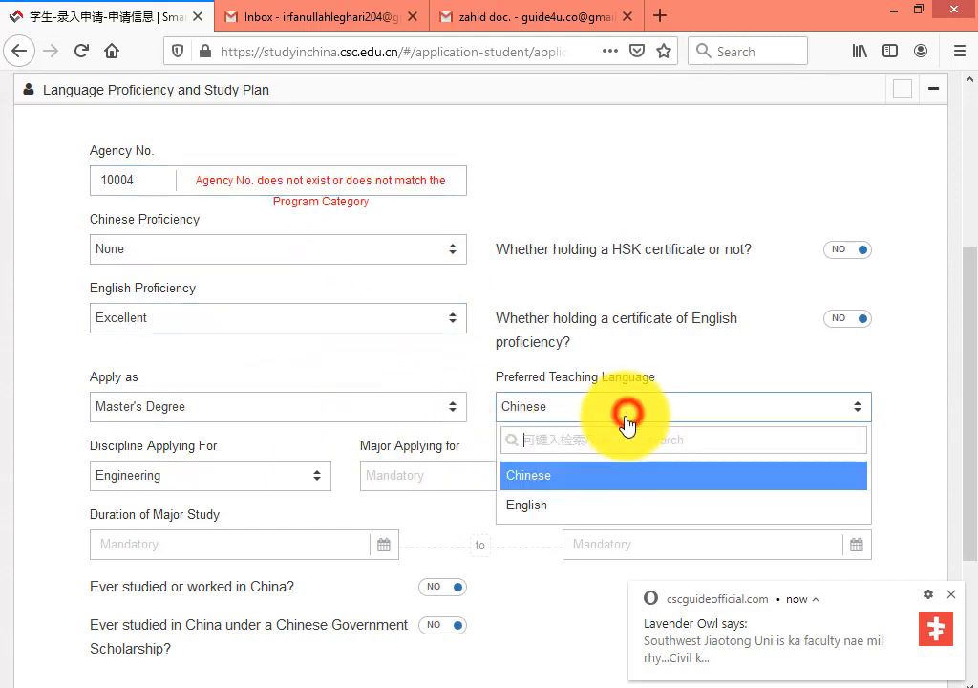
pyautogui.click(556, 474)
pyautogui.click(292, 476)
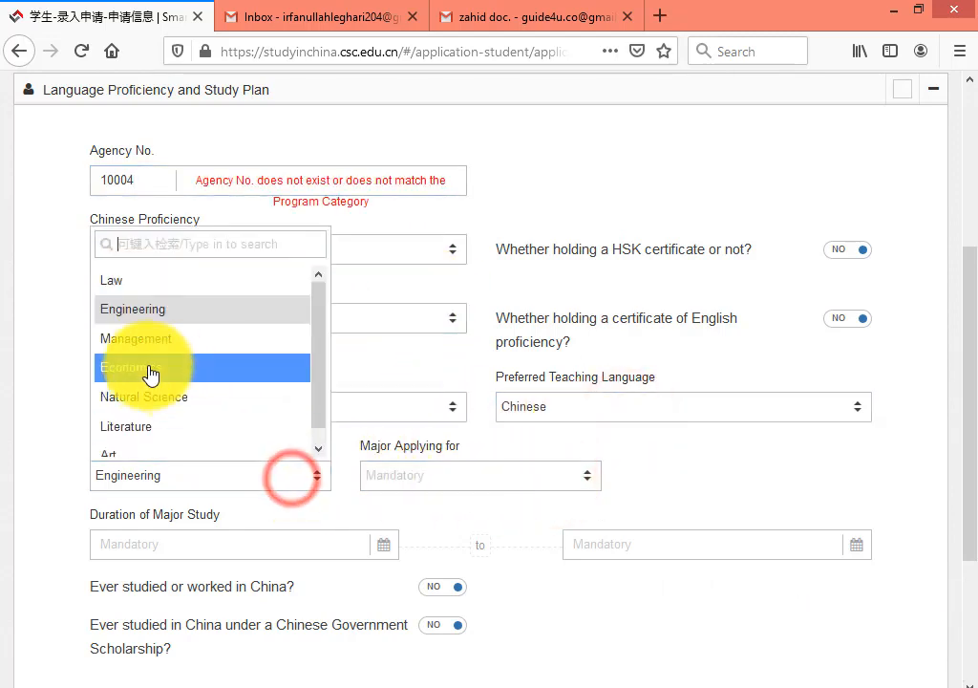
pyautogui.click(142, 338)
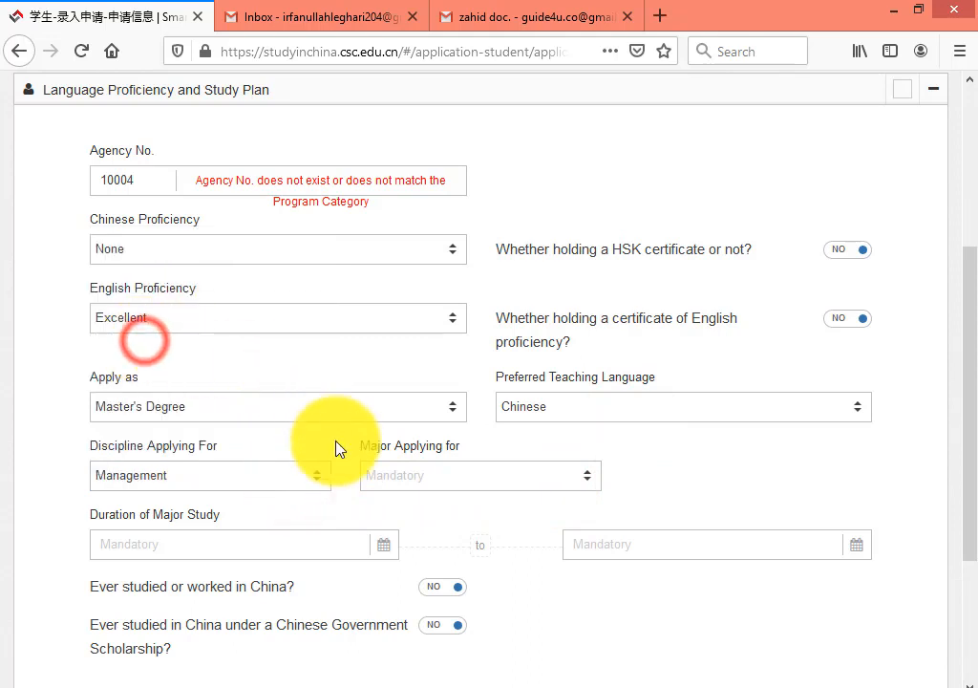
pyautogui.click(307, 483)
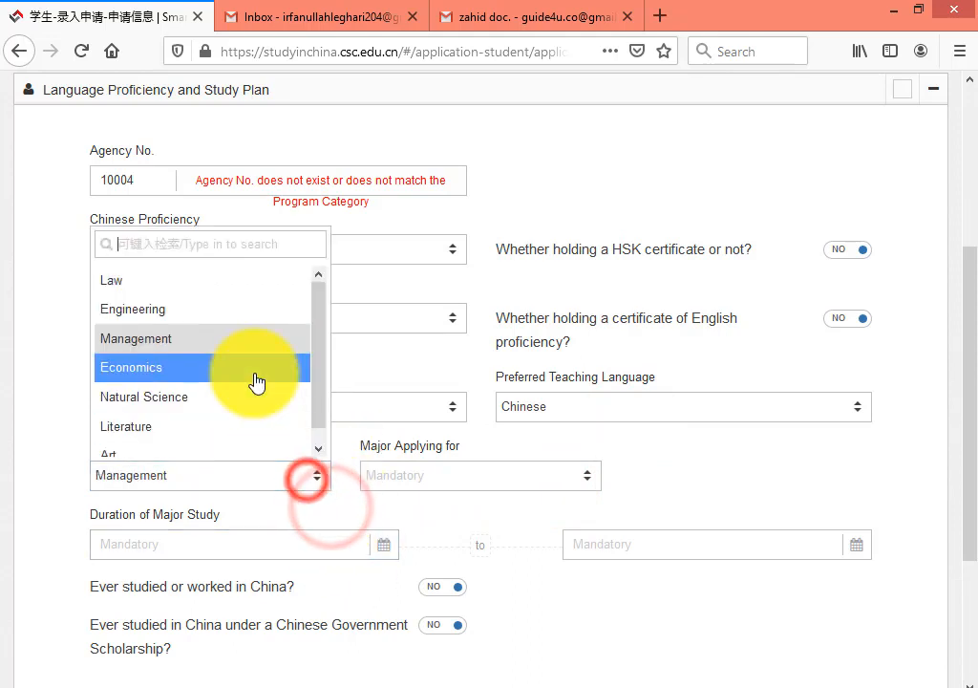
pyautogui.click(153, 325)
pyautogui.click(535, 519)
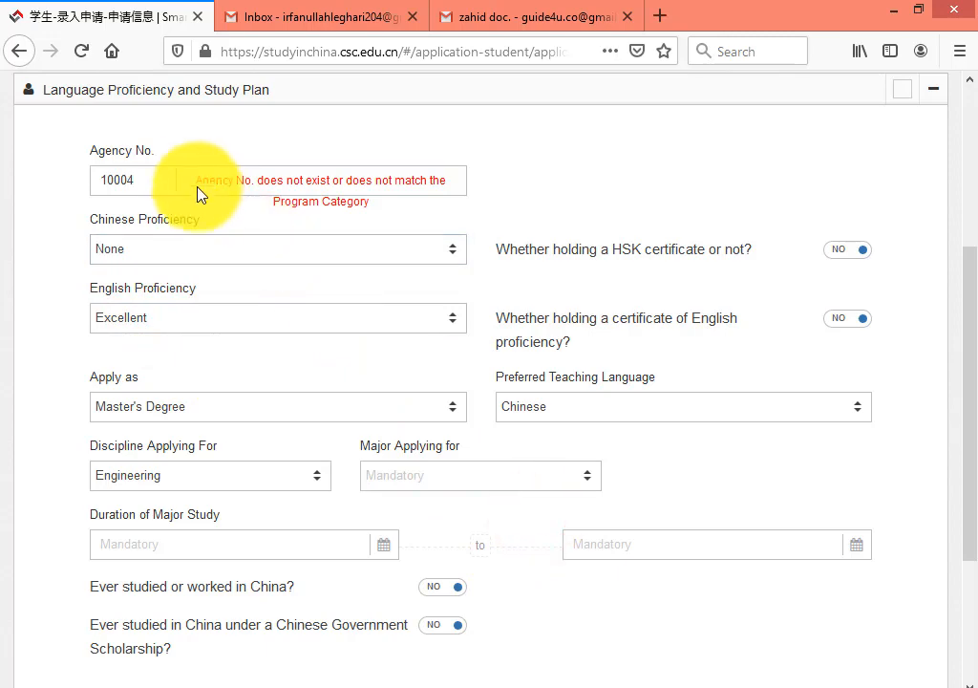
# - Re-enter 10004 as the Agency No. so that it is matched to Beijing Jiaotong University again
pyautogui.moveTo(185, 182); pyautogui.dragTo(102, 185)
pyautogui.click(259, 188)
pyautogui.click(124, 180)
pyautogui.click(168, 180)
pyautogui.scroll(1, 326, 209)
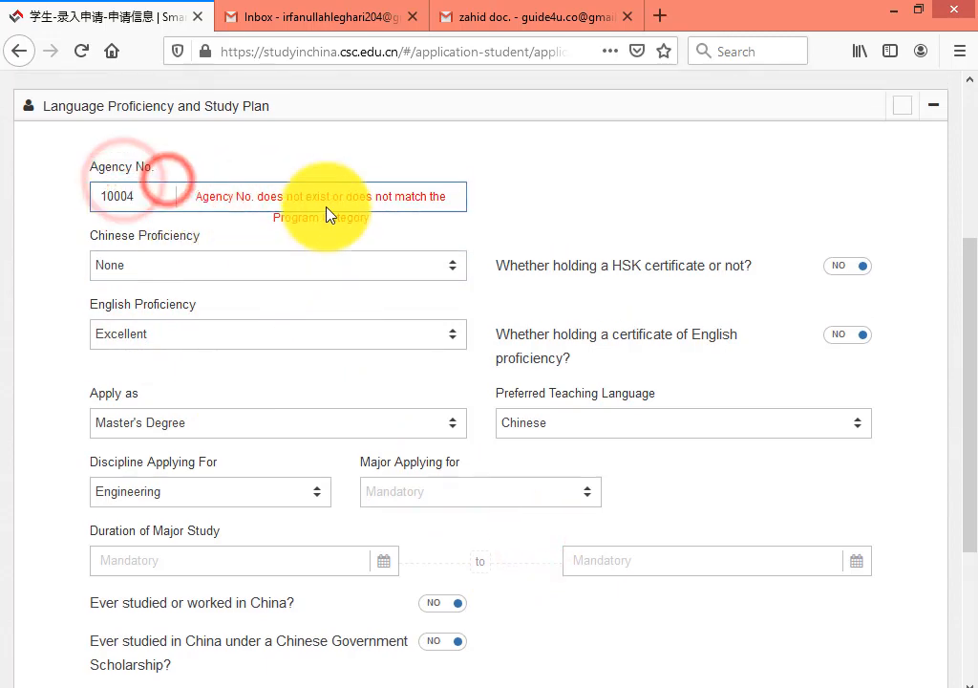
pyautogui.scroll(3, 326, 212)
pyautogui.click(163, 474)
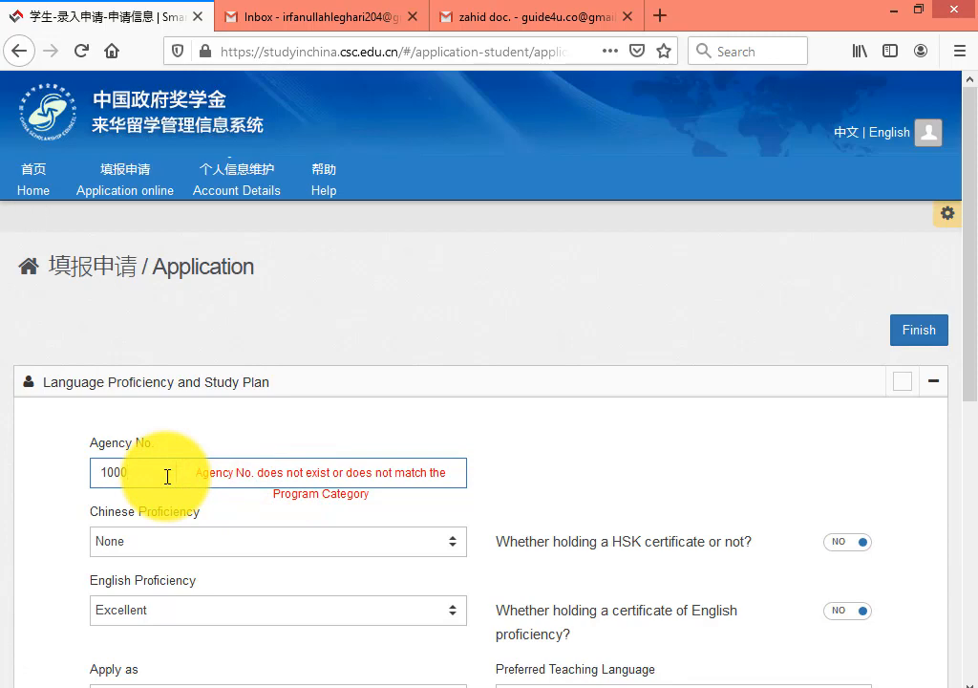
pyautogui.write('4')
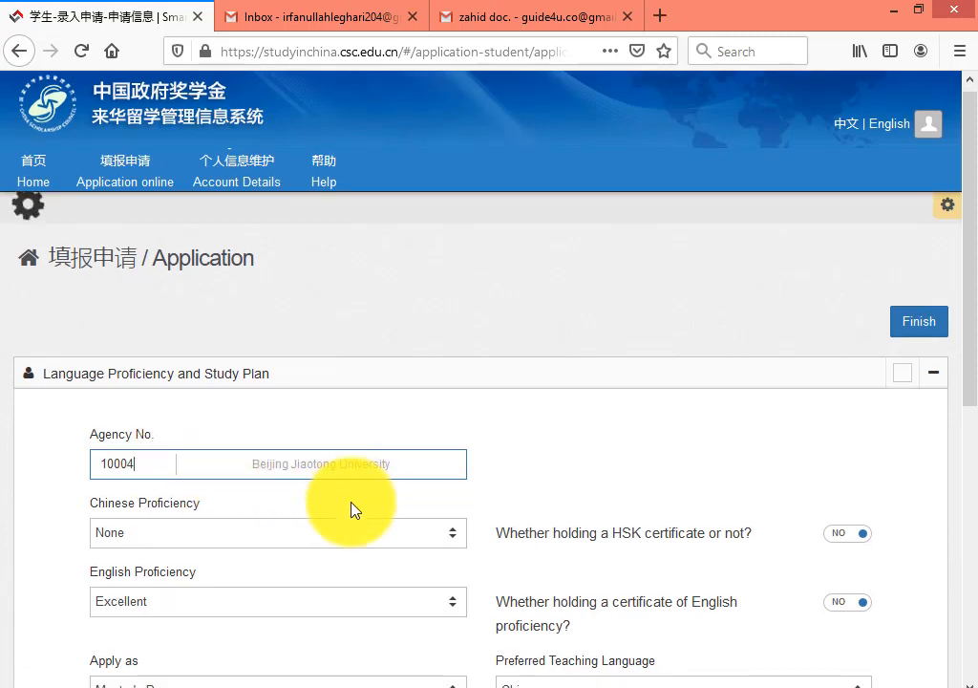
pyautogui.scroll(-2, 350, 509)
pyautogui.scroll(3, 393, 430)
pyautogui.click(499, 468)
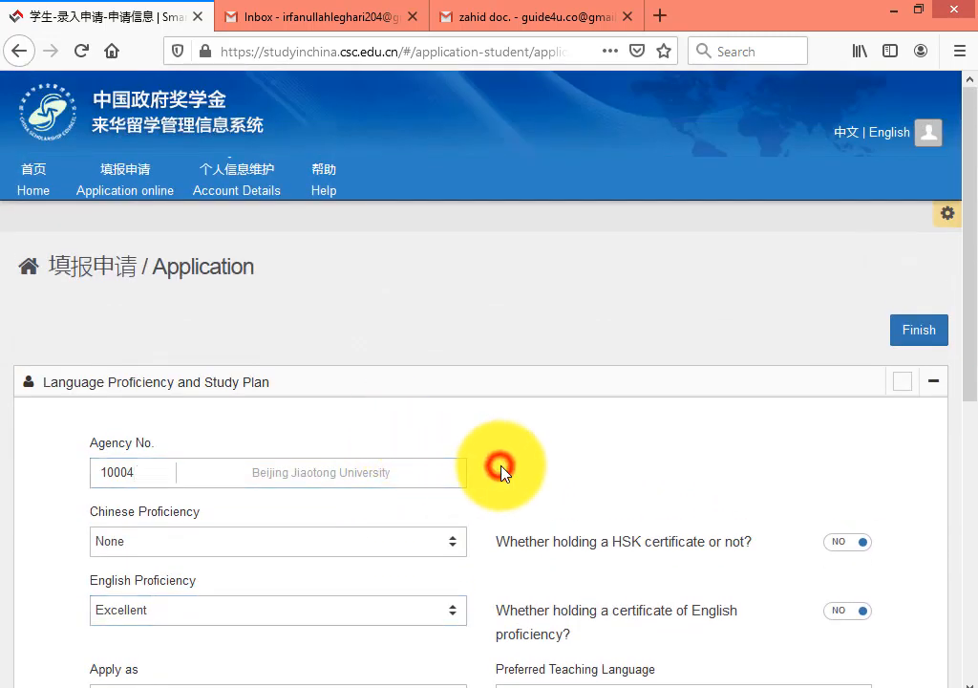
# - Reselect Engineering and look through its majors at Beijing Jiaotong University, dismissing the Windows license notice
pyautogui.scroll(-3, 496, 473)
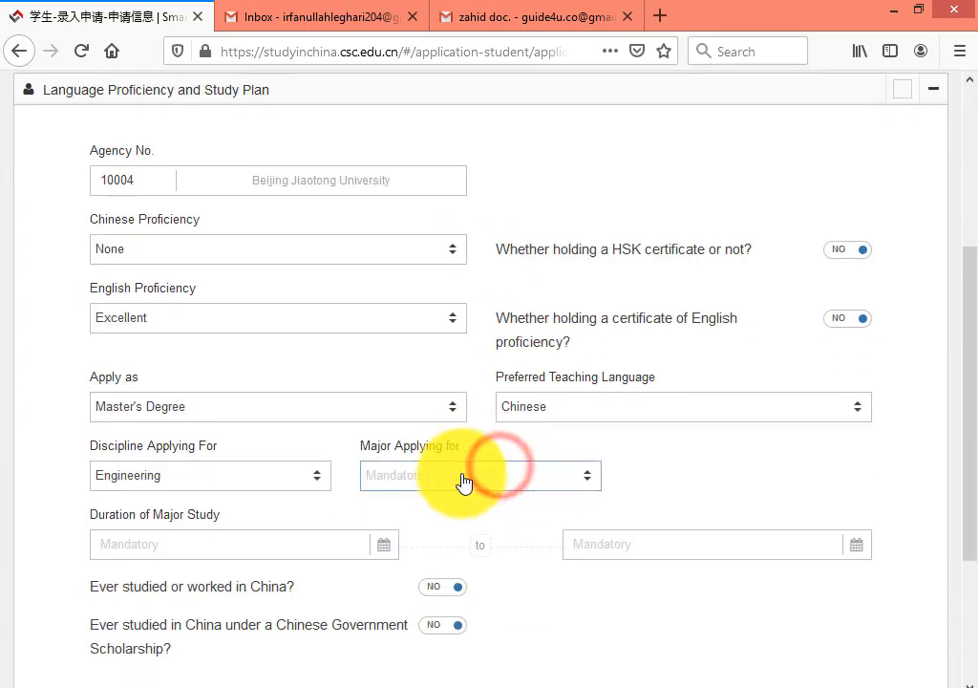
pyautogui.click(292, 491)
pyautogui.click(174, 315)
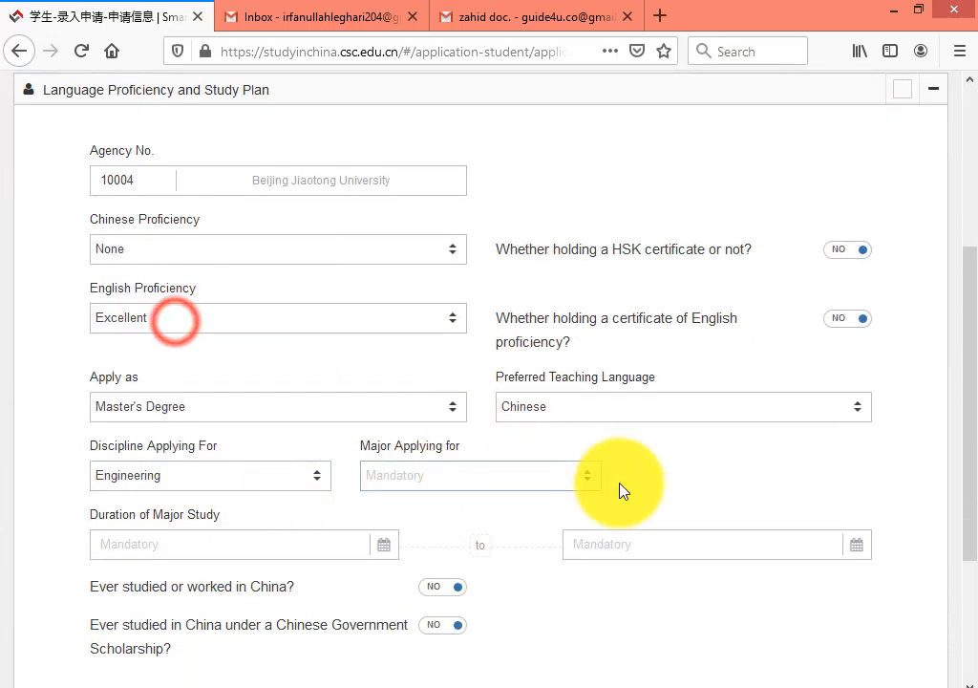
pyautogui.click(585, 476)
pyautogui.scroll(-3, 517, 382)
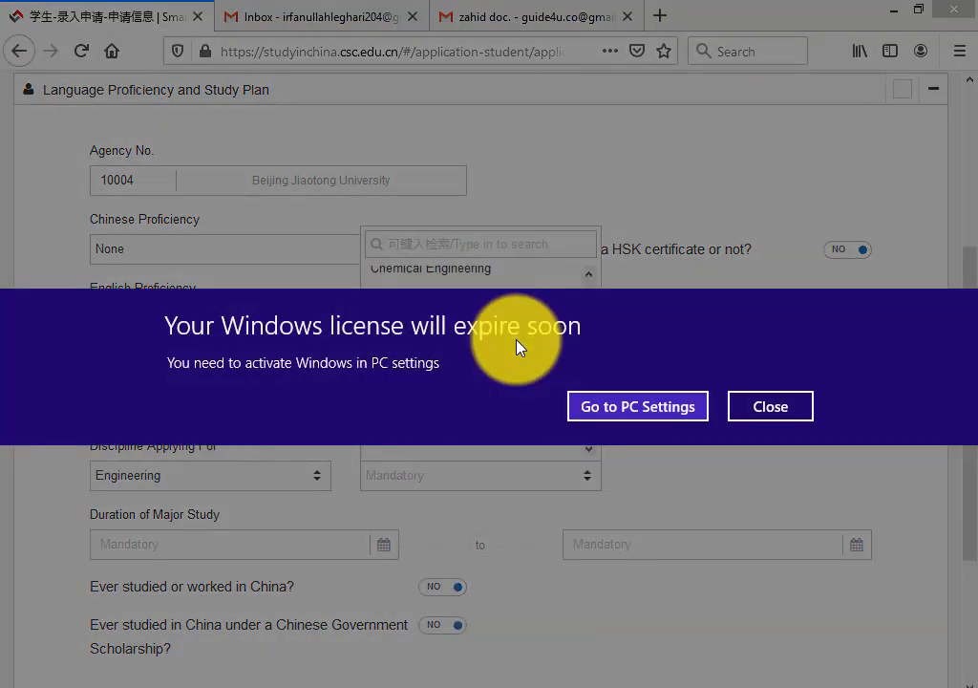
pyautogui.click(770, 406)
pyautogui.scroll(-2, 415, 360)
pyautogui.scroll(3, 427, 382)
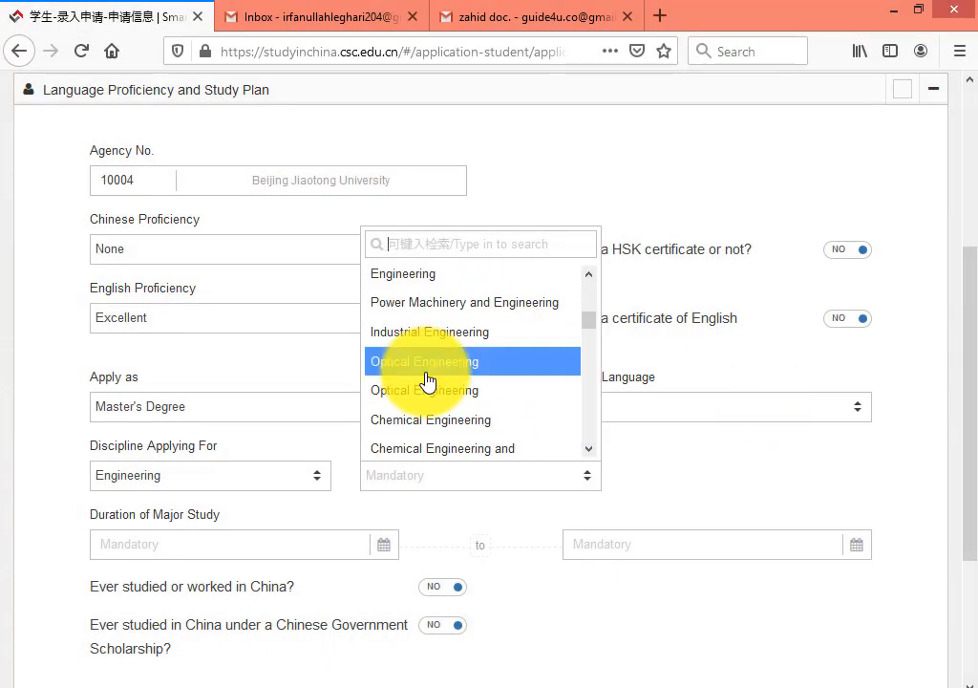
pyautogui.scroll(-3, 427, 382)
pyautogui.click(764, 480)
# - Set the preferred teaching language to English and keep Engineering as the discipline applied for
pyautogui.click(631, 411)
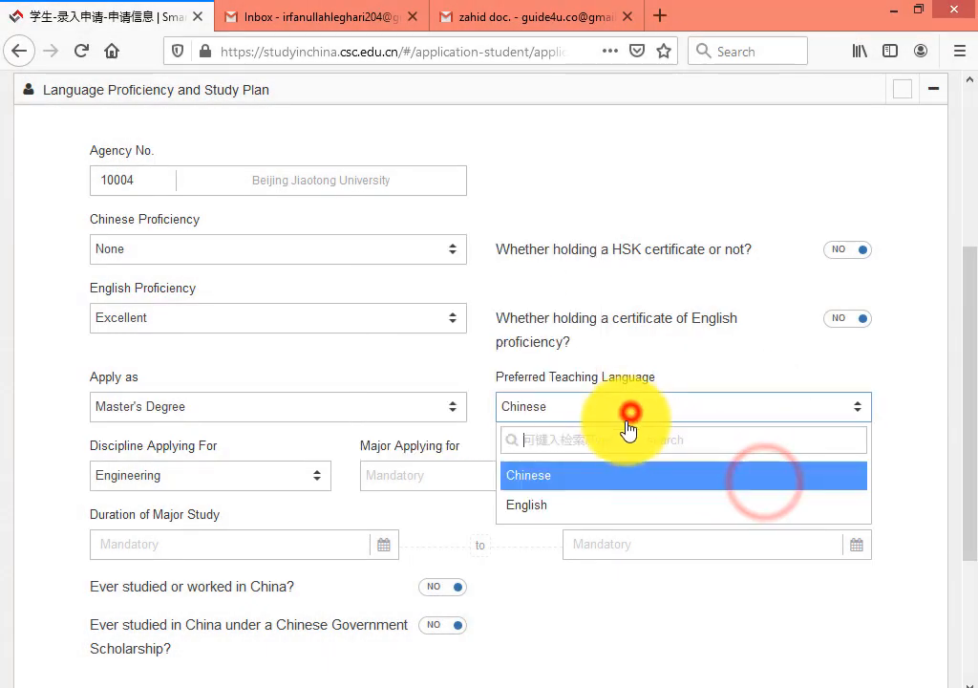
pyautogui.click(579, 504)
pyautogui.click(415, 520)
pyautogui.click(298, 488)
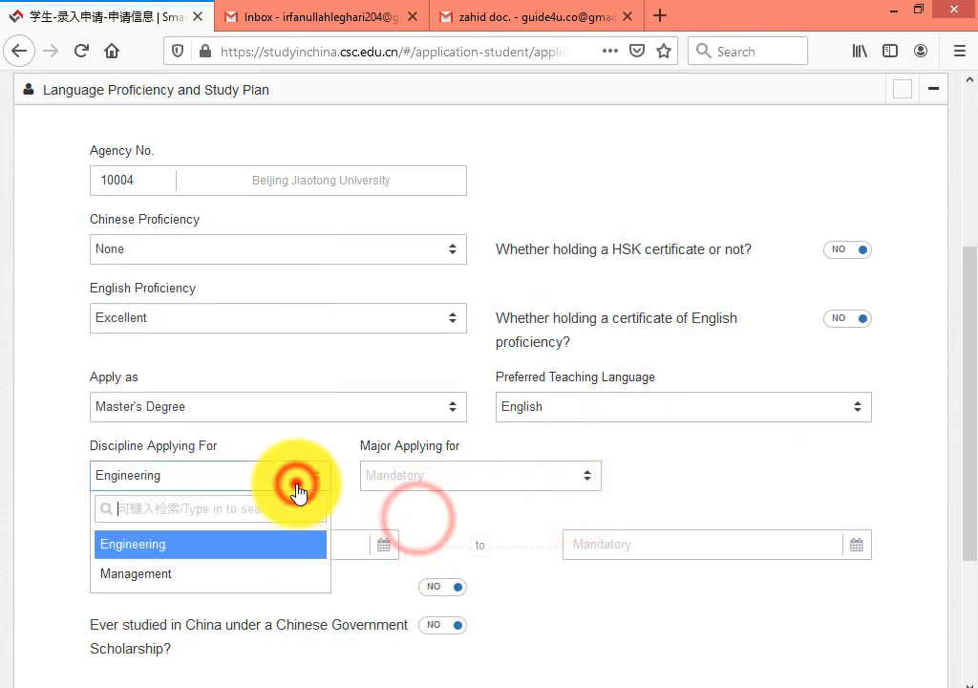
pyautogui.click(437, 515)
pyautogui.click(313, 483)
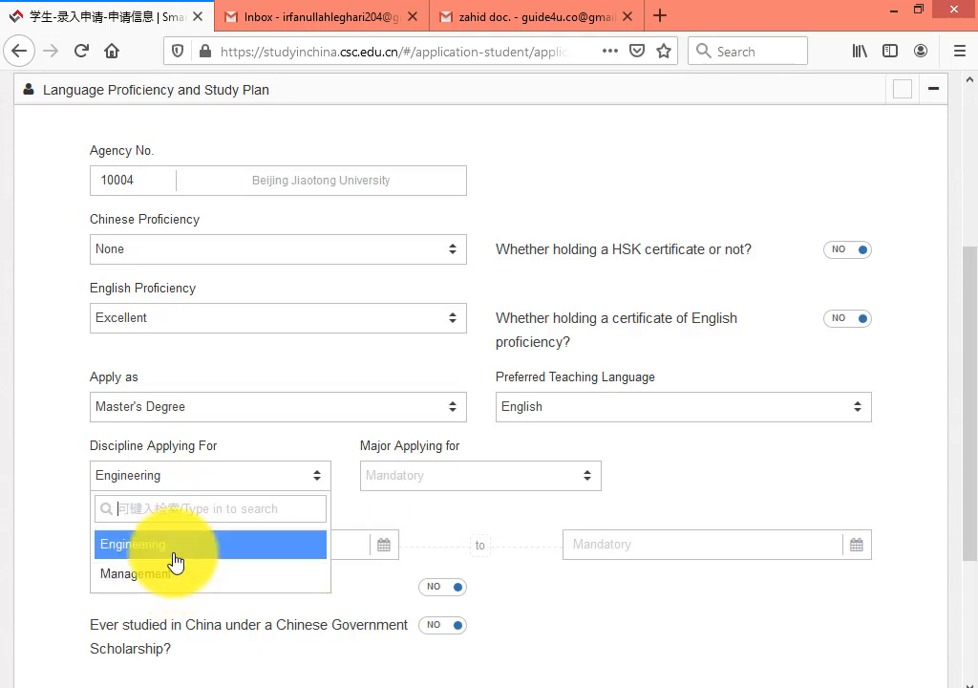
pyautogui.click(164, 550)
# - Switch the discipline applied for to Management
pyautogui.click(225, 475)
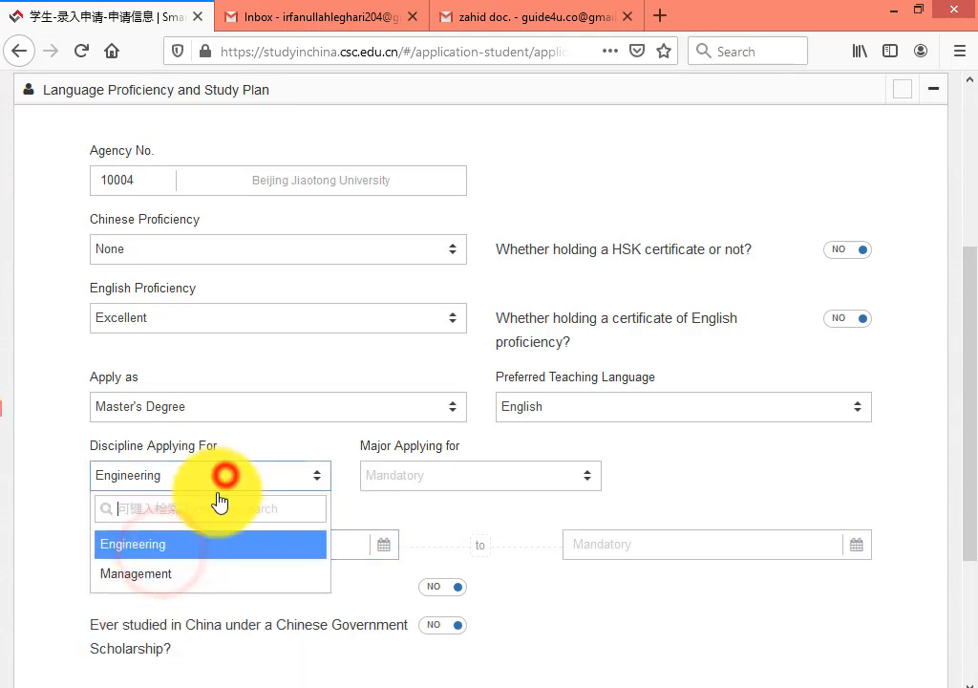
pyautogui.click(158, 574)
pyautogui.click(563, 476)
pyautogui.click(515, 537)
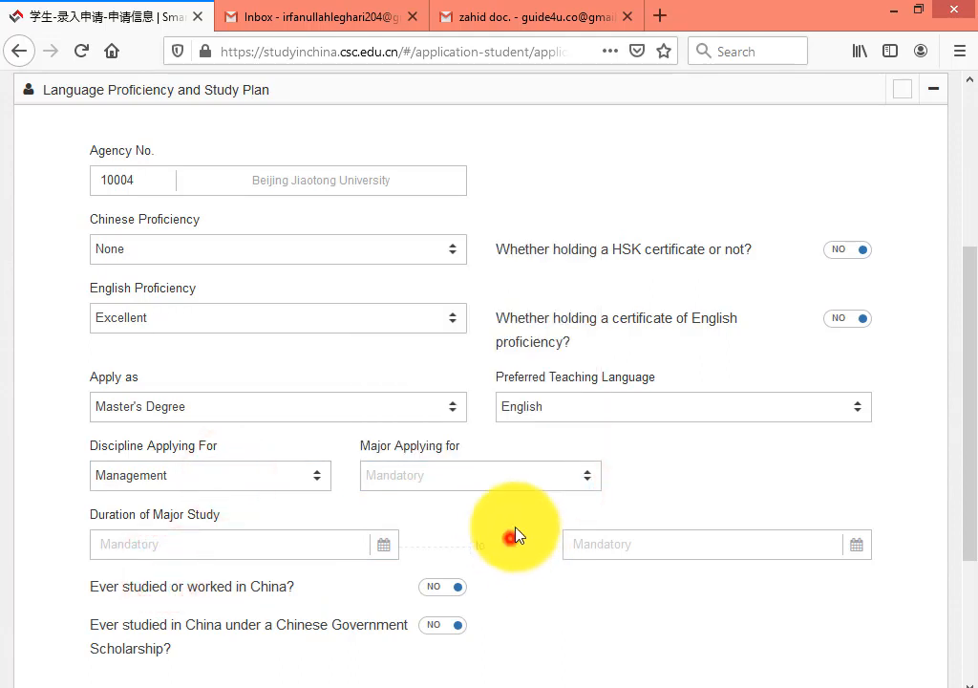
pyautogui.click(528, 472)
# - Check the available disciplines and look through the majors offered under Management for English teaching
pyautogui.click(277, 475)
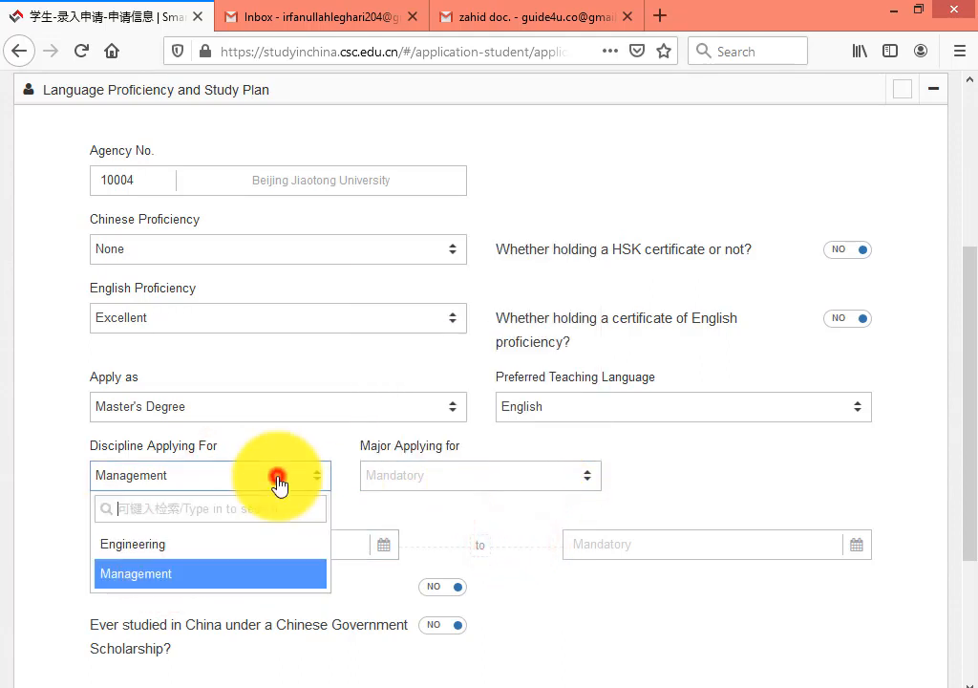
pyautogui.click(278, 476)
pyautogui.click(275, 474)
pyautogui.click(172, 564)
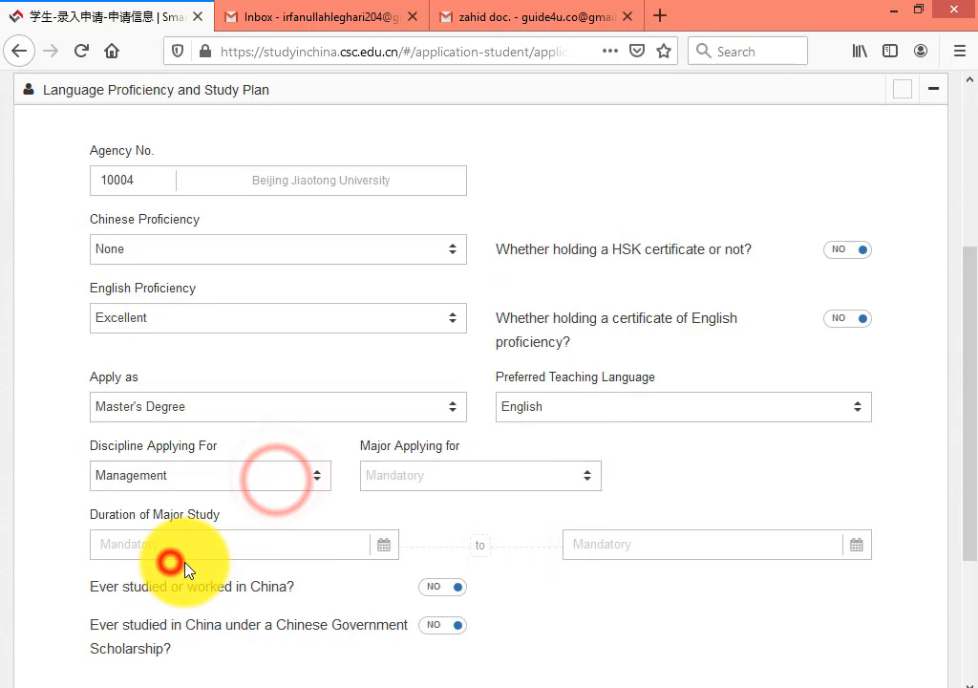
pyautogui.click(500, 516)
pyautogui.scroll(-2, 501, 516)
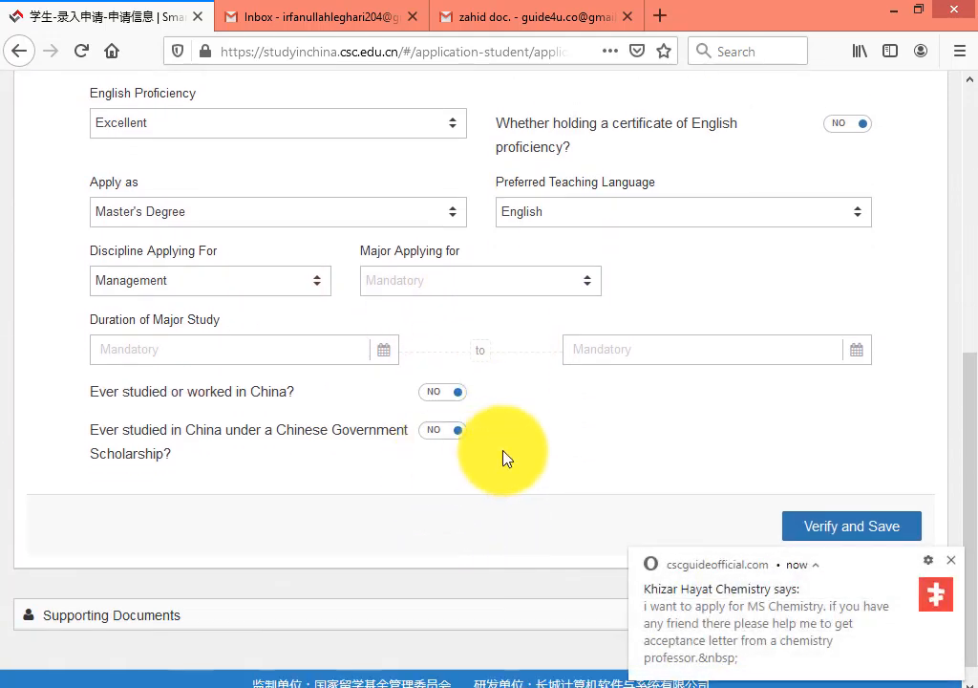
pyautogui.click(469, 274)
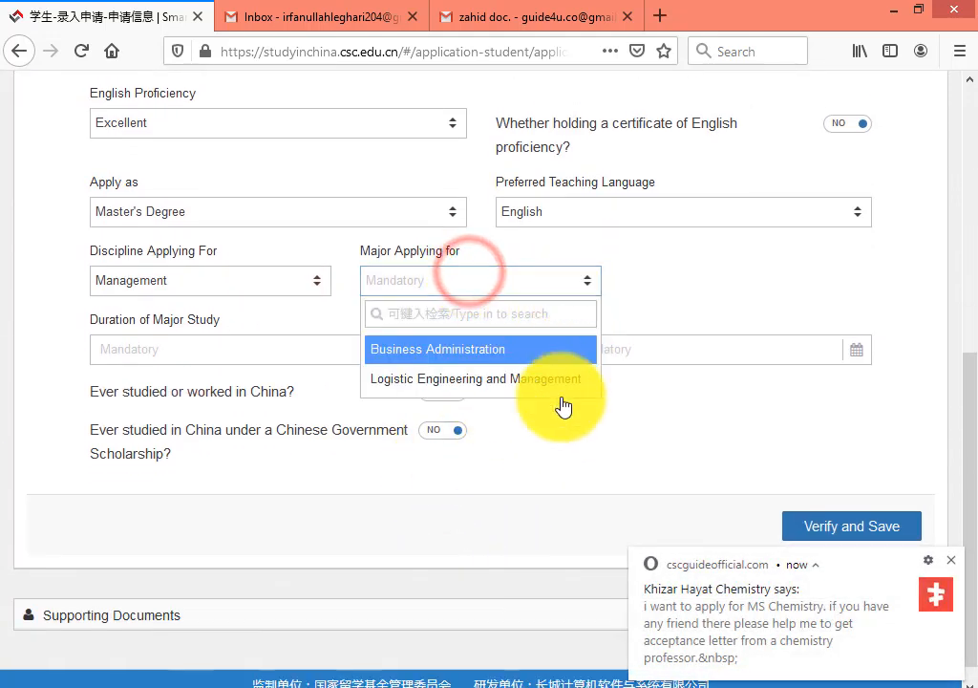
pyautogui.click(557, 430)
pyautogui.click(315, 285)
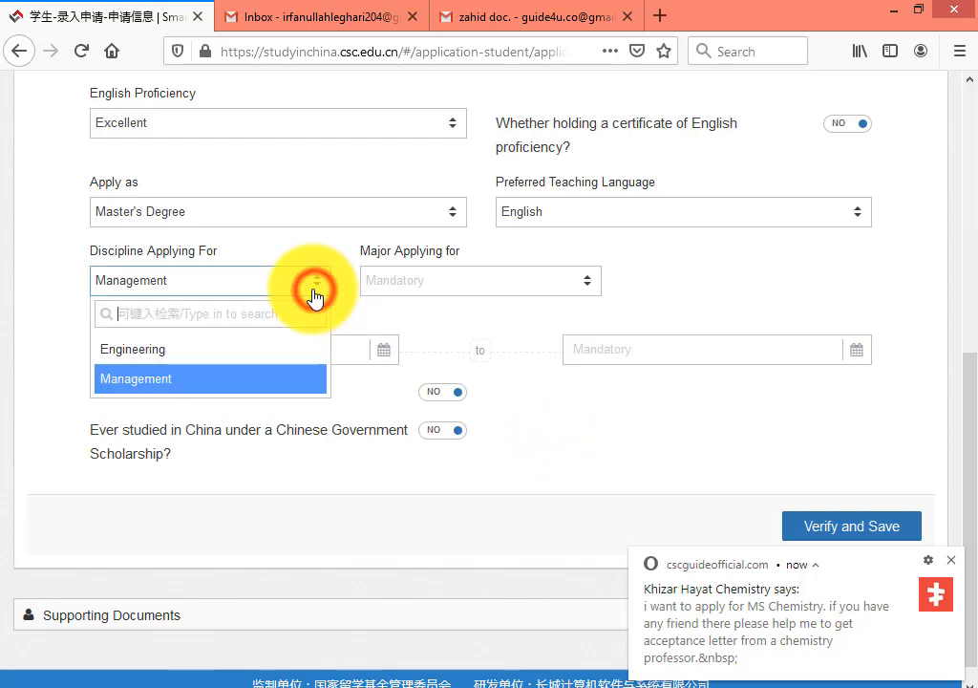
pyautogui.click(212, 379)
pyautogui.click(517, 292)
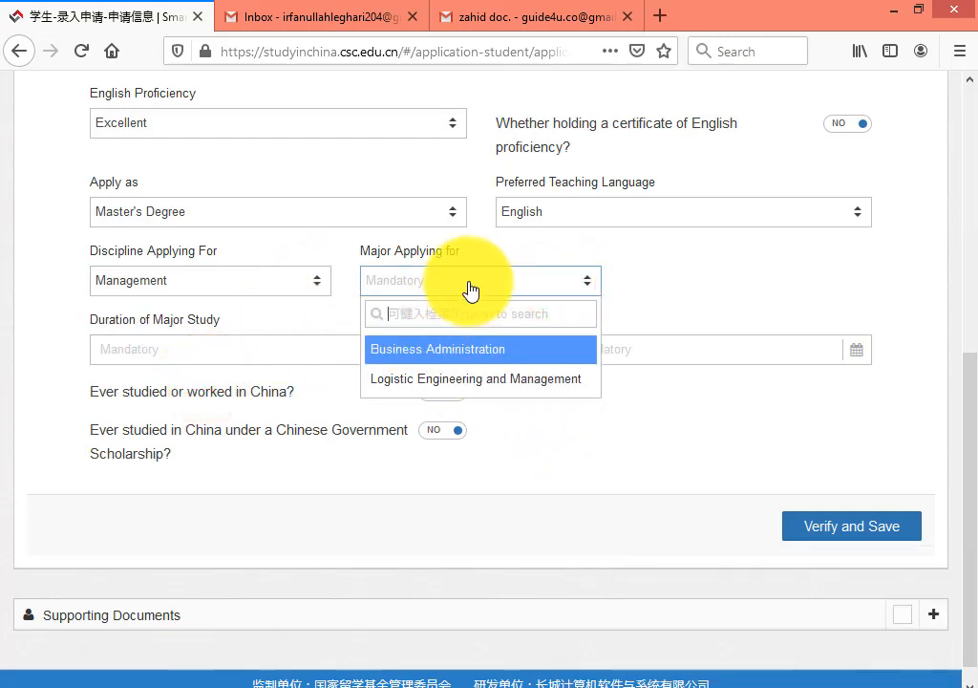
# - Change the discipline applied for back to Engineering and look at its English-taught majors
pyautogui.click(318, 289)
pyautogui.click(316, 285)
pyautogui.click(220, 343)
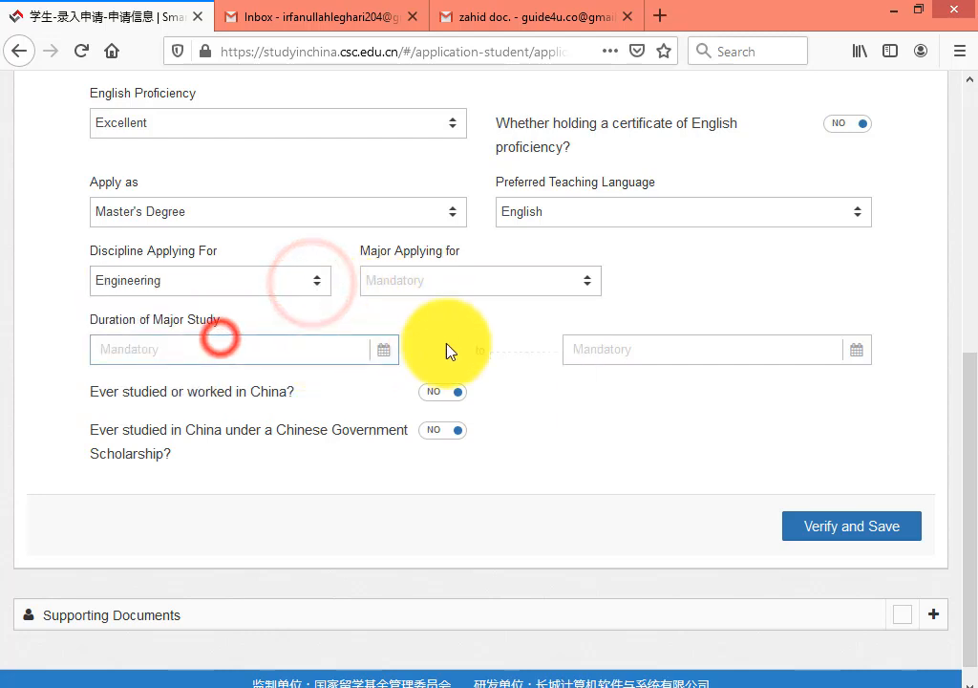
pyautogui.click(494, 332)
pyautogui.click(552, 290)
pyautogui.click(543, 287)
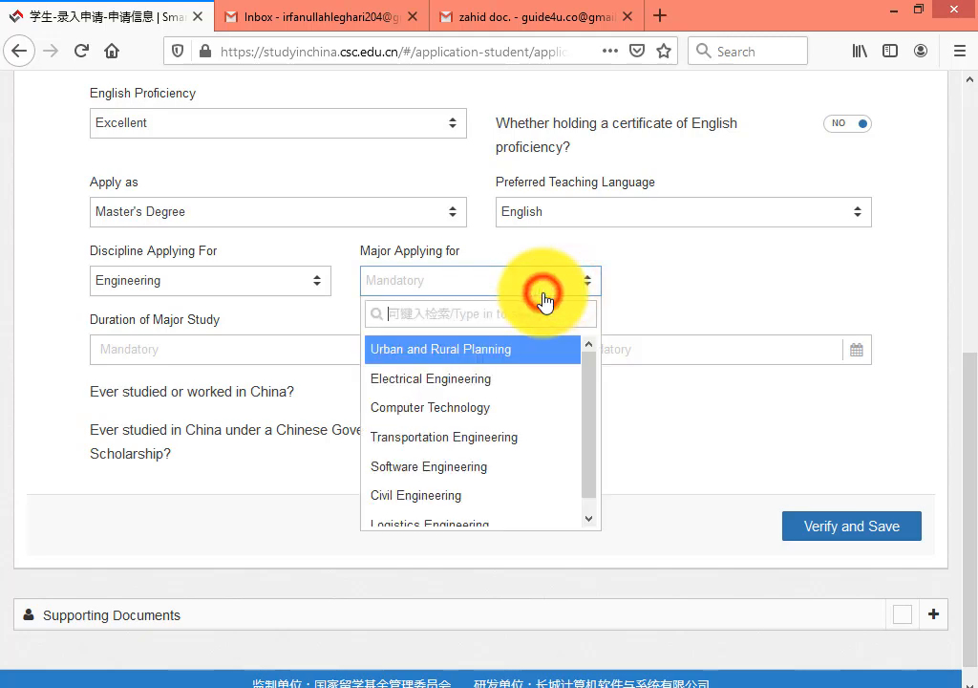
pyautogui.click(700, 438)
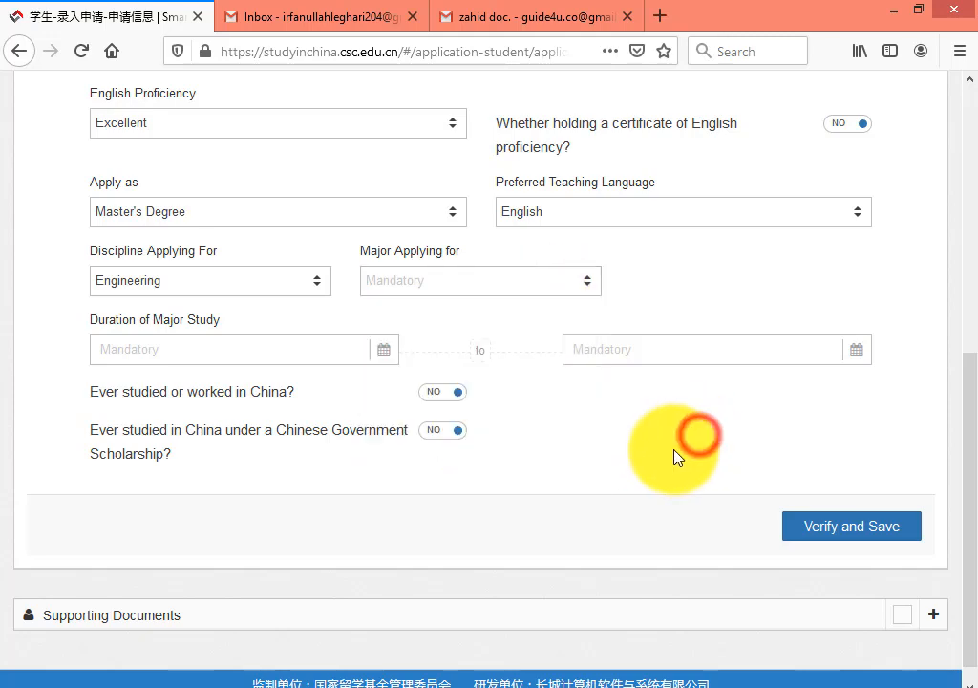
# - Examine the full list of Engineering majors offered in English at Beijing Jiaotong University without choosing one
pyautogui.scroll(3, 673, 457)
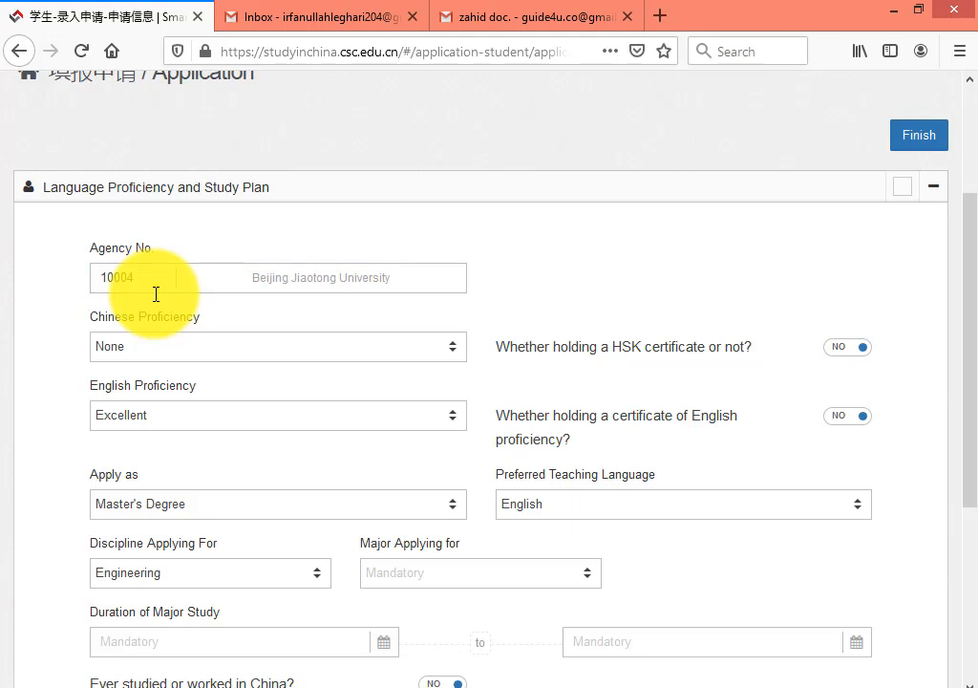
pyautogui.scroll(-2, 350, 406)
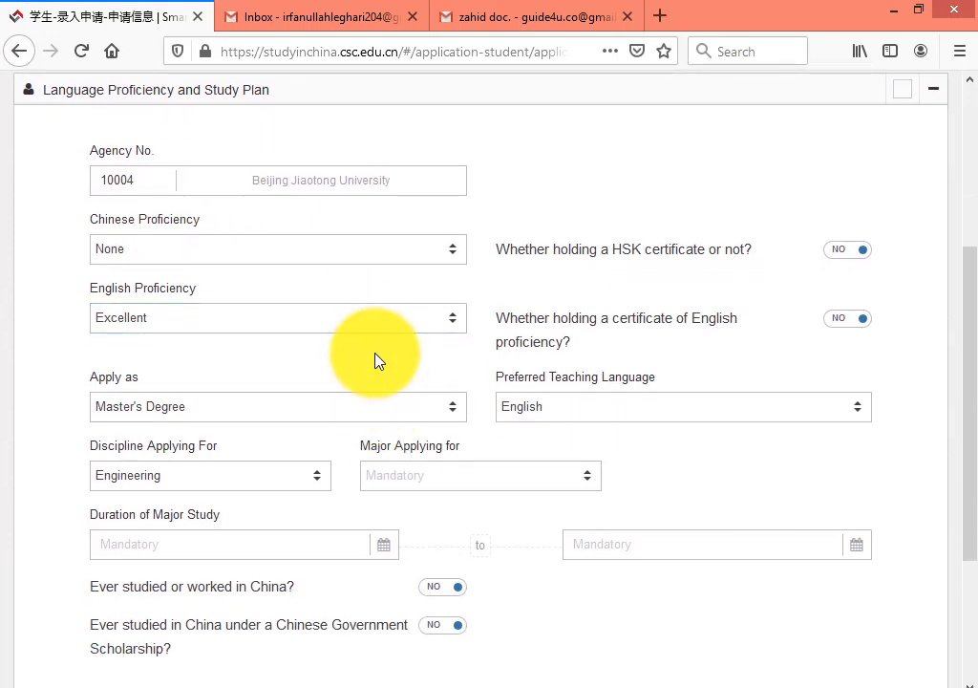
pyautogui.click(499, 477)
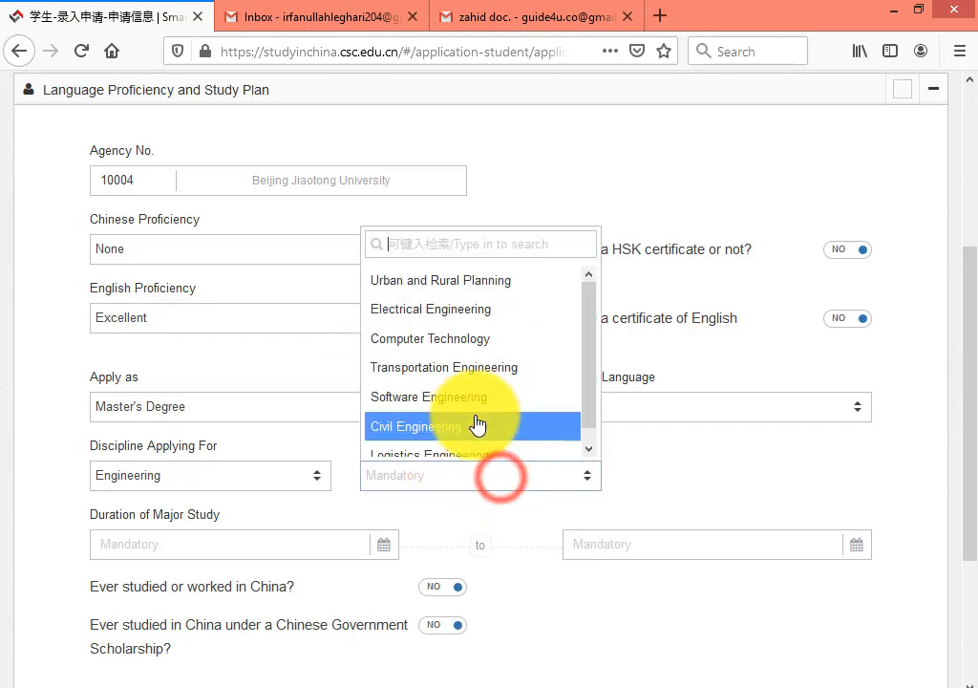
pyautogui.moveTo(590, 385); pyautogui.dragTo(588, 405)
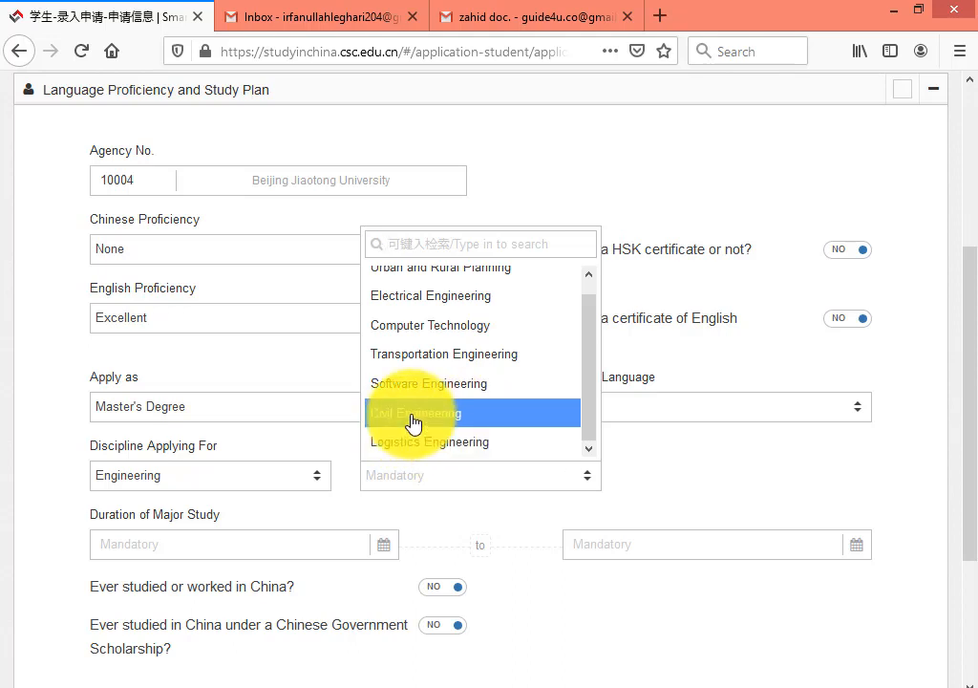
pyautogui.click(438, 511)
pyautogui.click(431, 481)
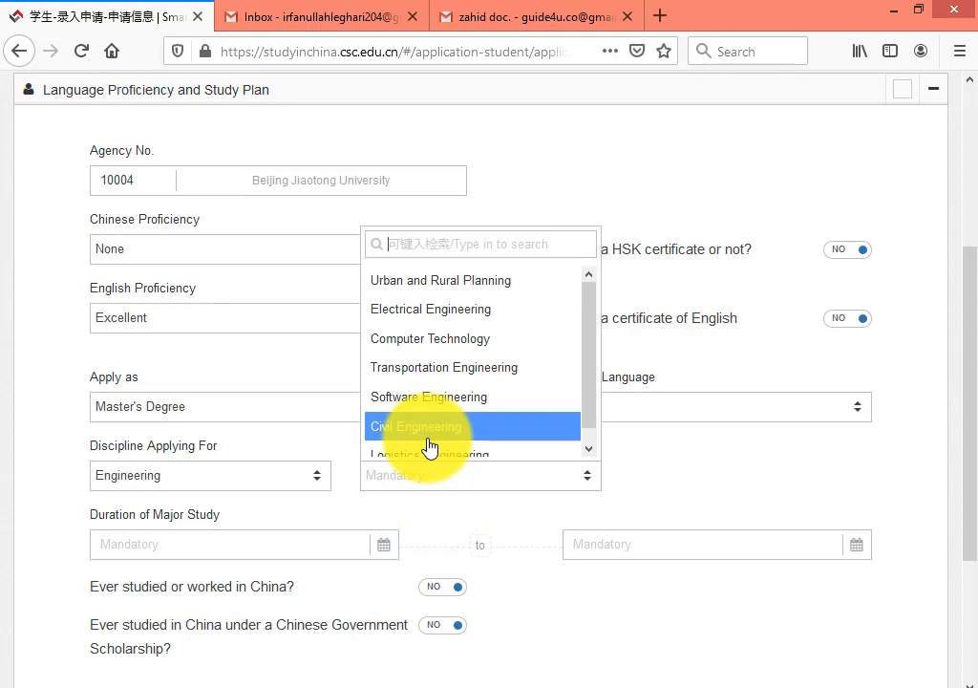
pyautogui.click(429, 498)
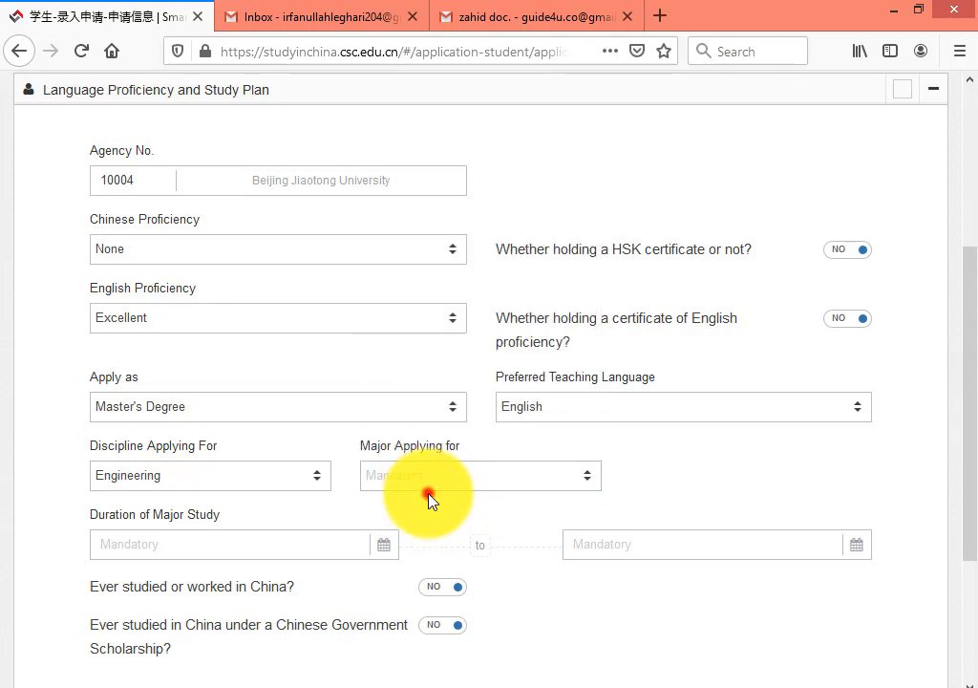
pyautogui.click(461, 483)
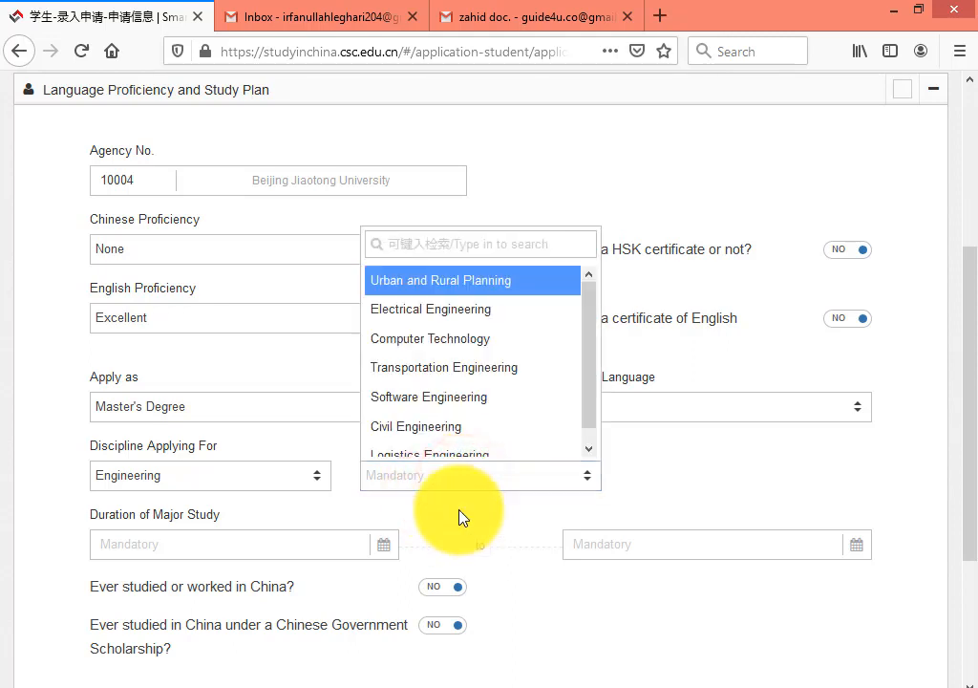
pyautogui.click(452, 483)
pyautogui.click(533, 529)
pyautogui.click(510, 482)
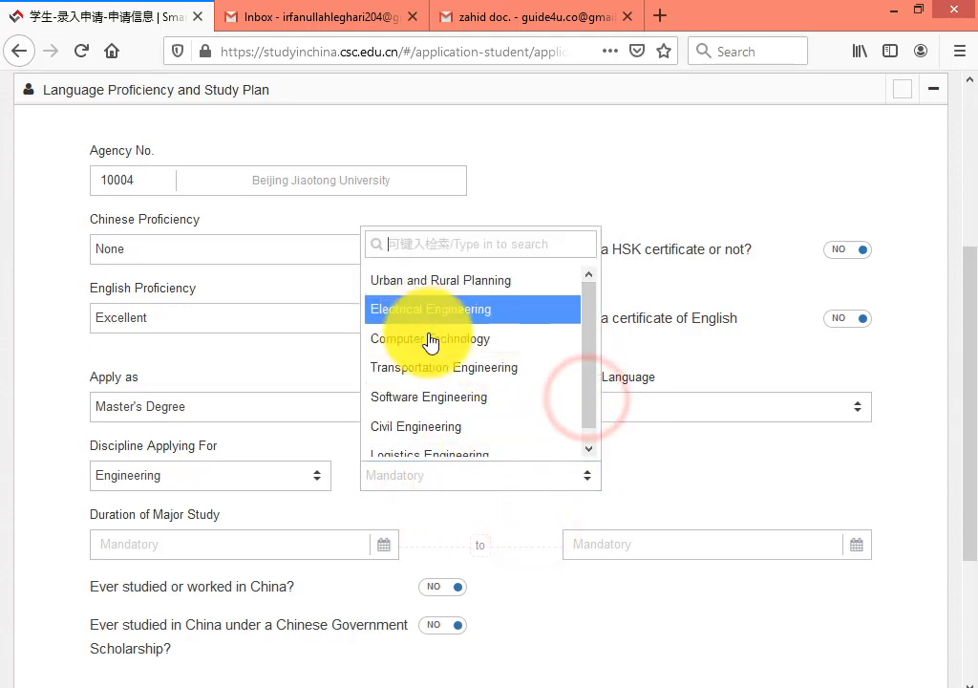
pyautogui.click(482, 533)
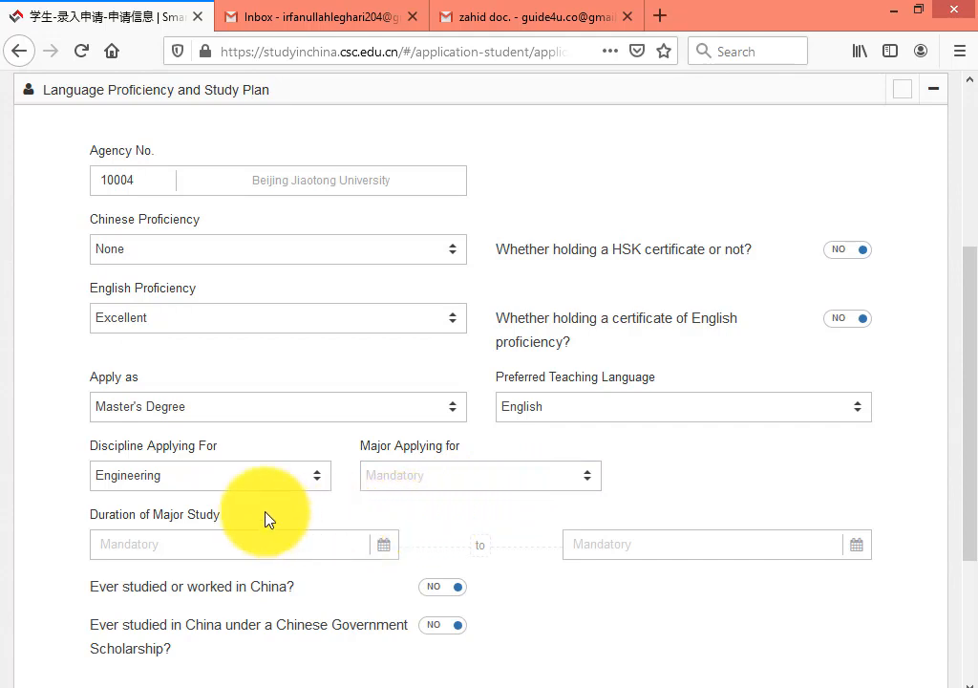
pyautogui.scroll(-2, 404, 540)
pyautogui.scroll(2, 405, 542)
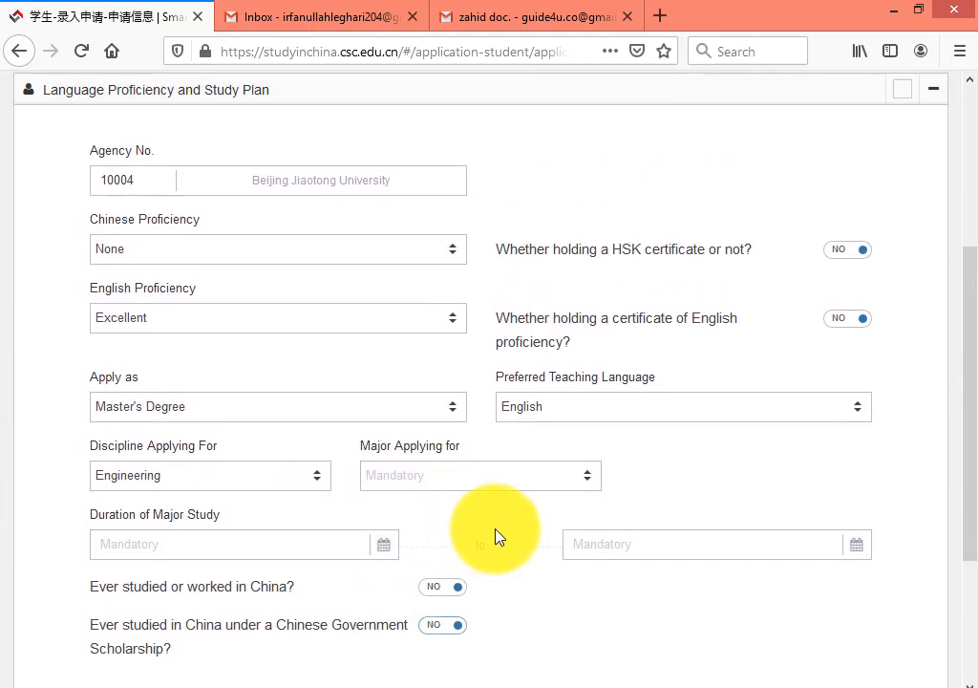
pyautogui.scroll(-4, 516, 540)
pyautogui.scroll(4, 477, 487)
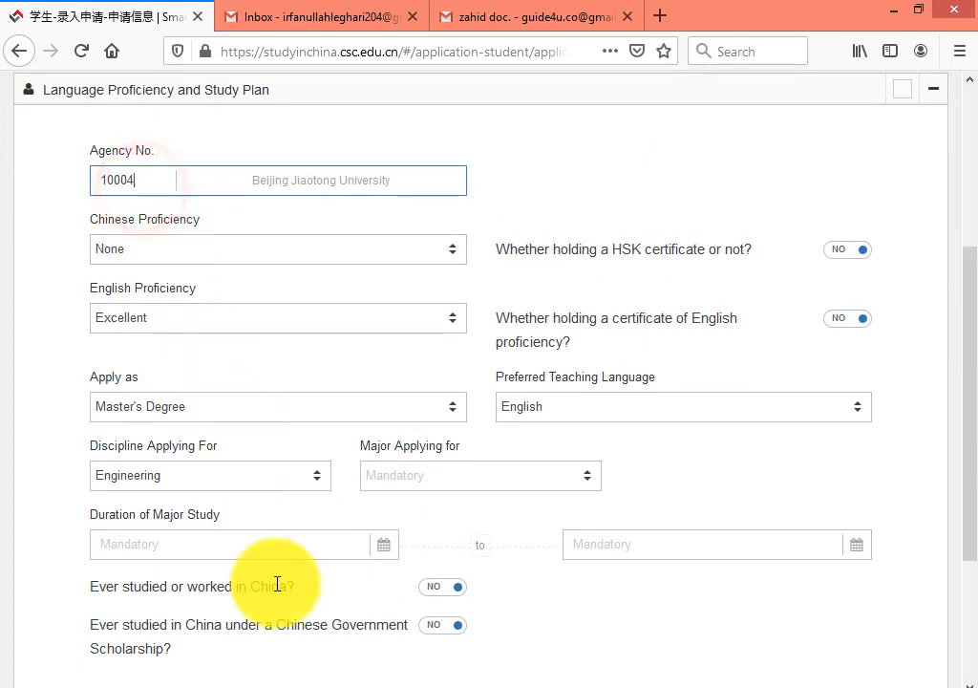
# - Look up another Beijing university in the agency number image in Windows Photo Viewer and try 10020 as the Agency No
pyautogui.click(671, 687)
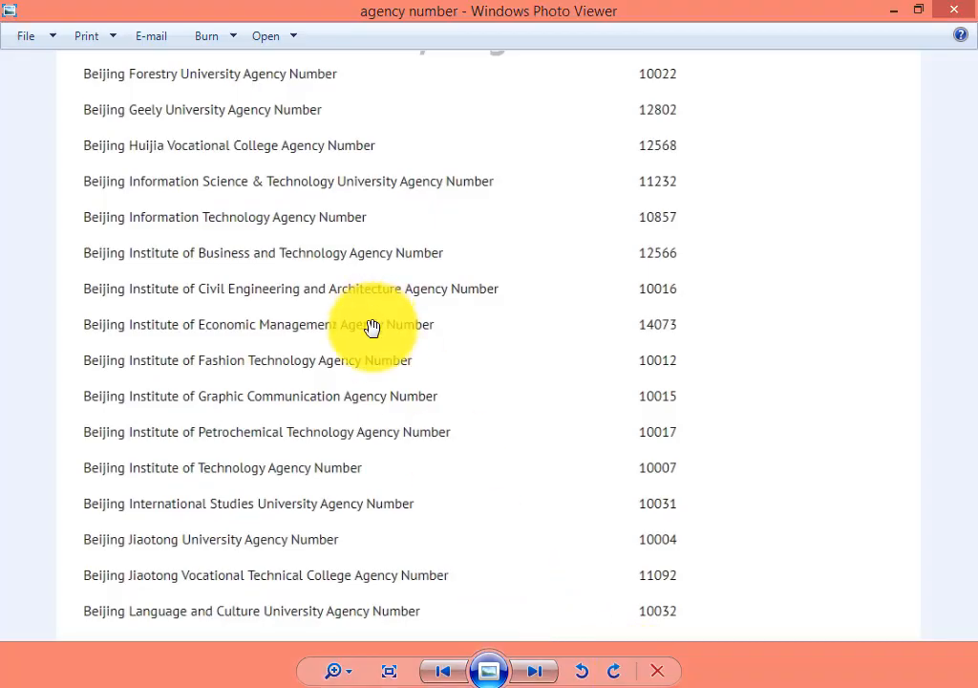
pyautogui.moveTo(321, 513); pyautogui.dragTo(322, 359)
pyautogui.moveTo(301, 545); pyautogui.dragTo(334, 345)
pyautogui.moveTo(317, 517); pyautogui.dragTo(317, 397)
pyautogui.moveTo(317, 557); pyautogui.dragTo(311, 459)
pyautogui.moveTo(299, 552); pyautogui.dragTo(295, 523)
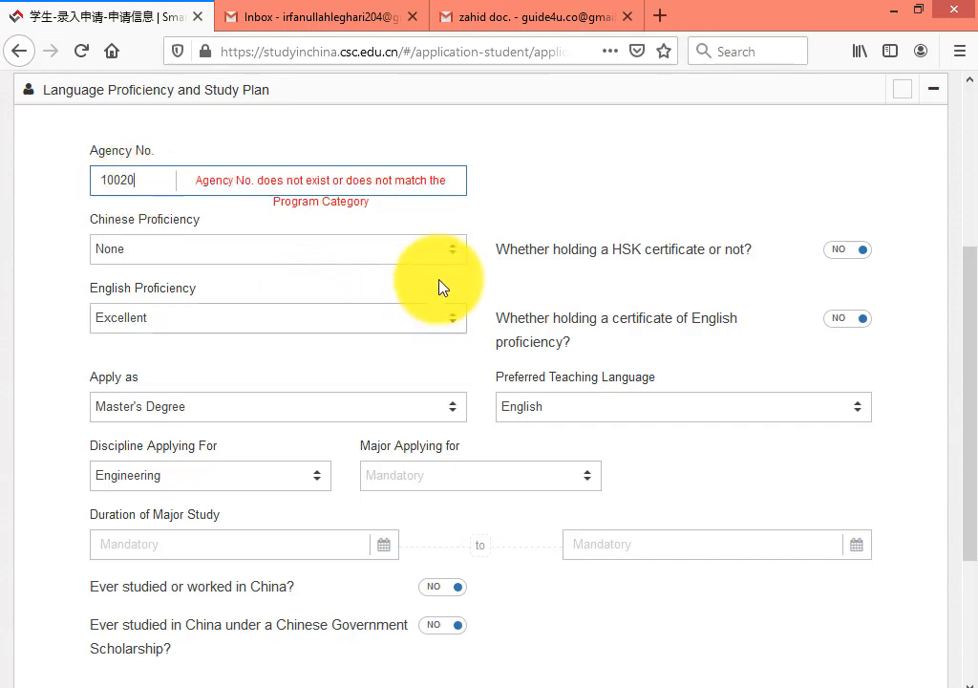
# - Look up Beijing University of Technology in the agency number image and replace the Agency No. in the application with 10005
pyautogui.doubleClick(231, 189)
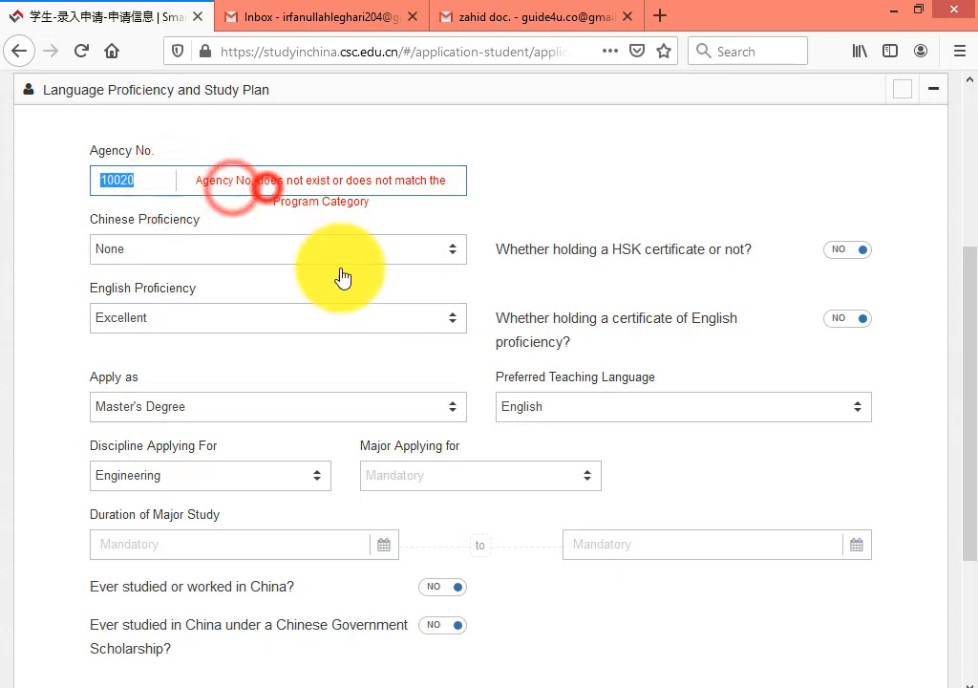
pyautogui.scroll(5, 338, 277)
pyautogui.click(332, 431)
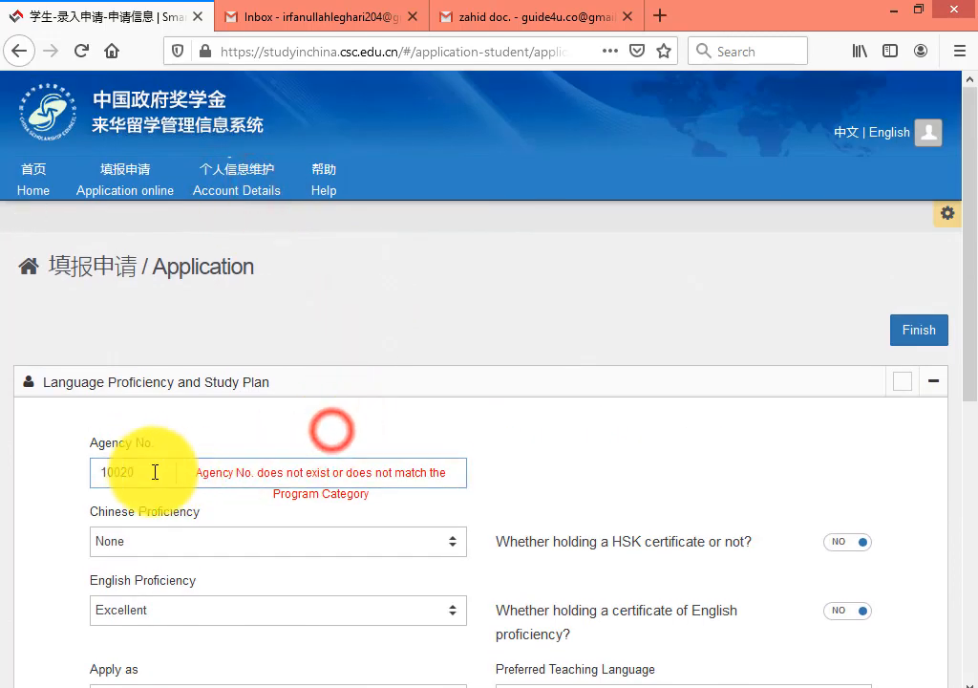
pyautogui.click(152, 472)
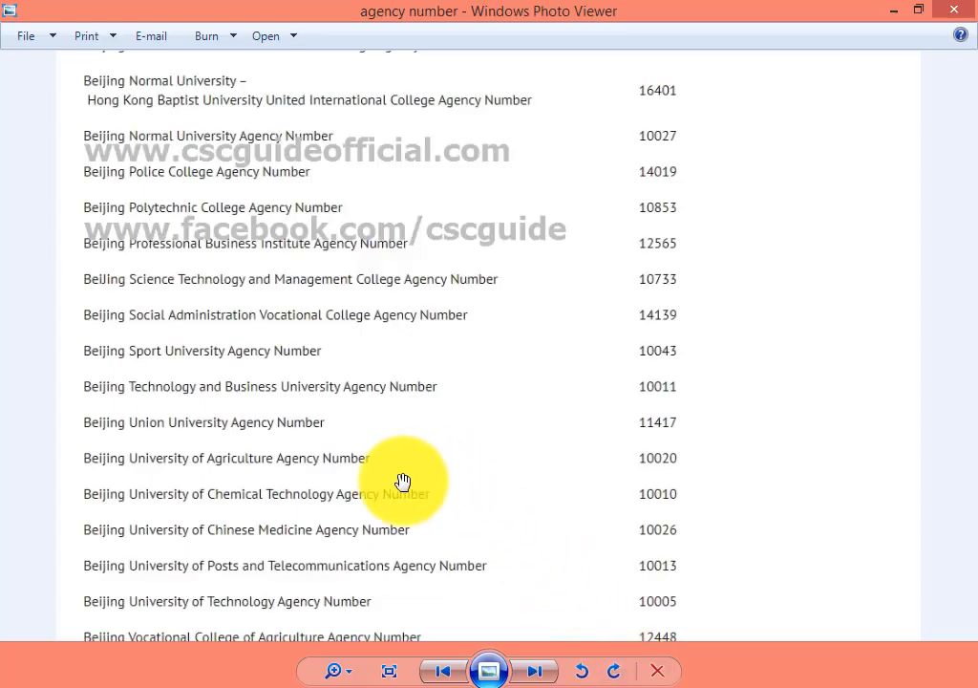
pyautogui.scroll(-3, 282, 472)
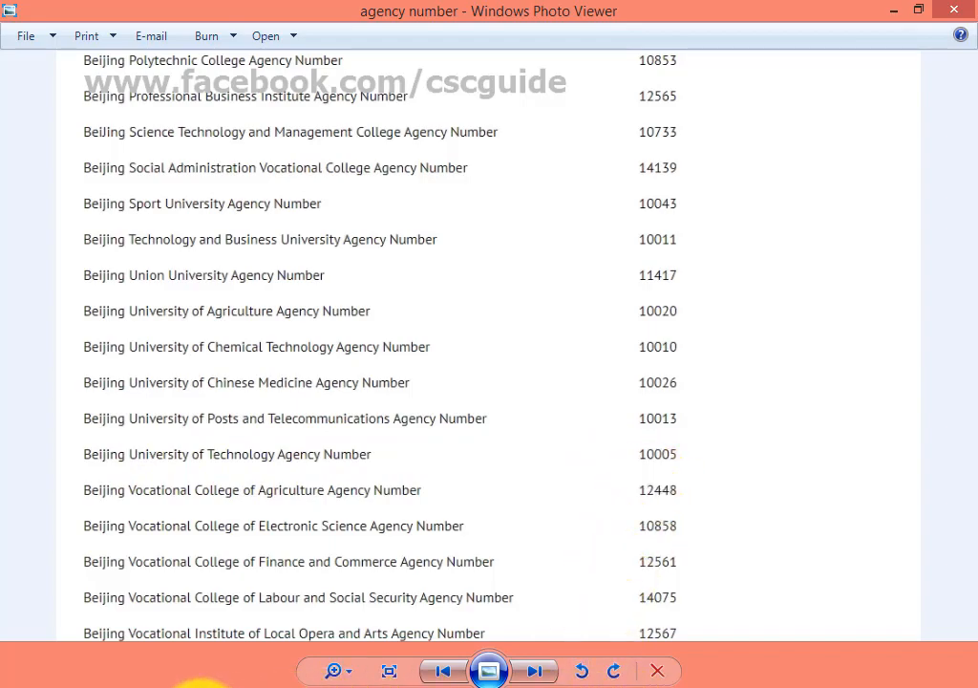
pyautogui.click(202, 687)
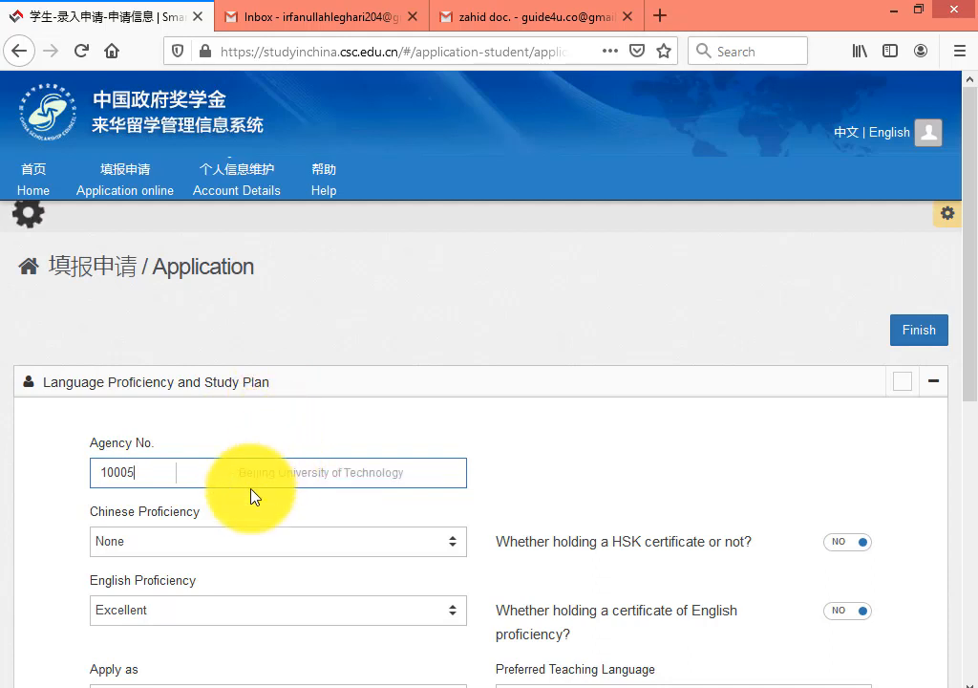
pyautogui.click(315, 509)
# - Keep Master's Degree as the study level and set the preferred teaching language to Chinese
pyautogui.scroll(-4, 316, 509)
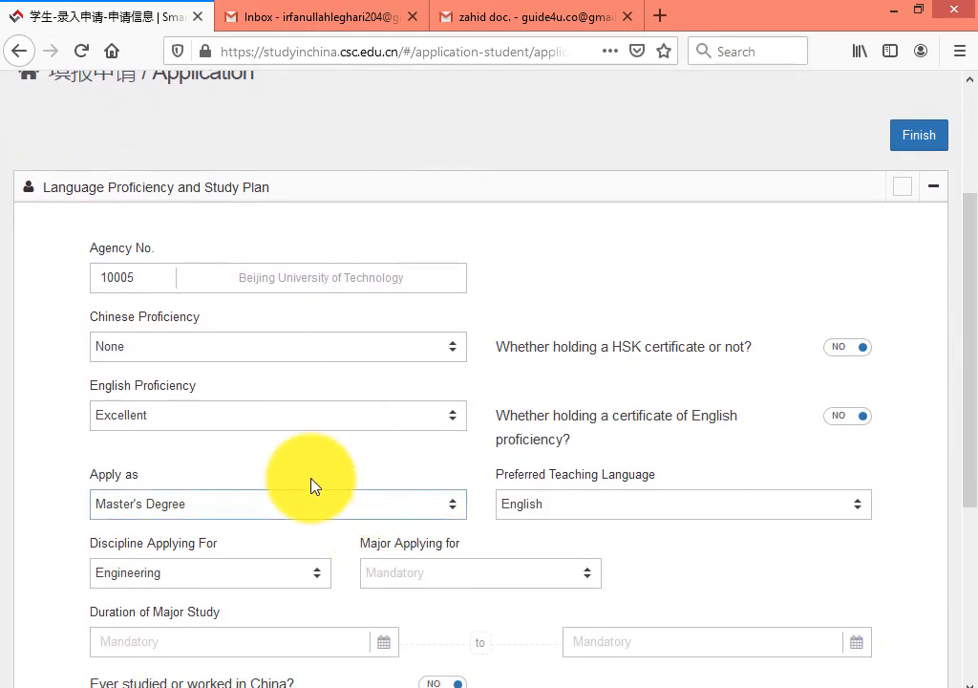
pyautogui.click(443, 511)
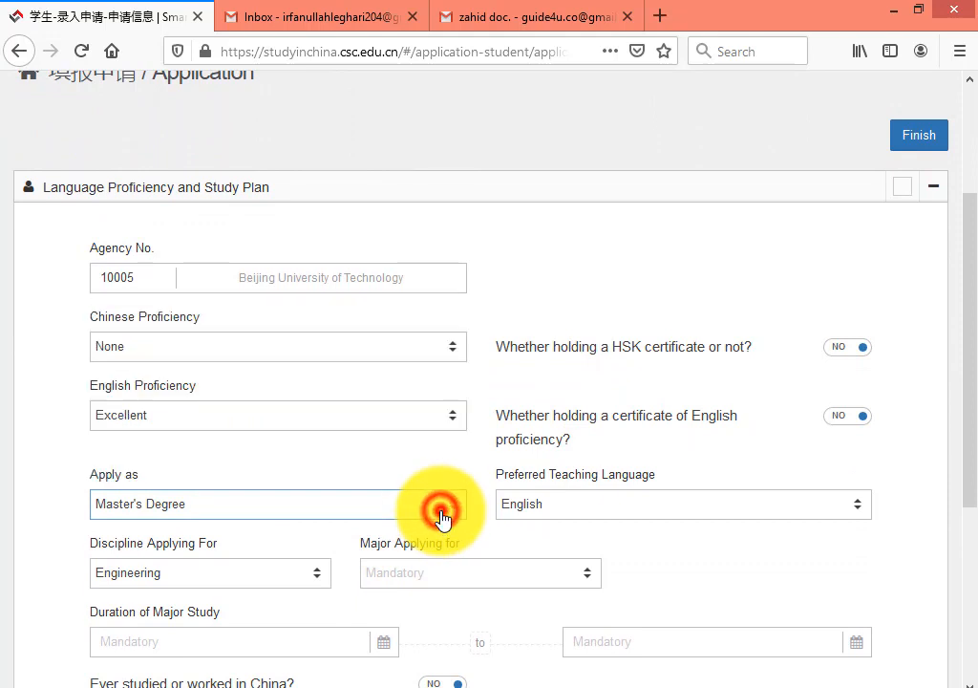
pyautogui.click(581, 503)
pyautogui.click(563, 580)
pyautogui.click(665, 554)
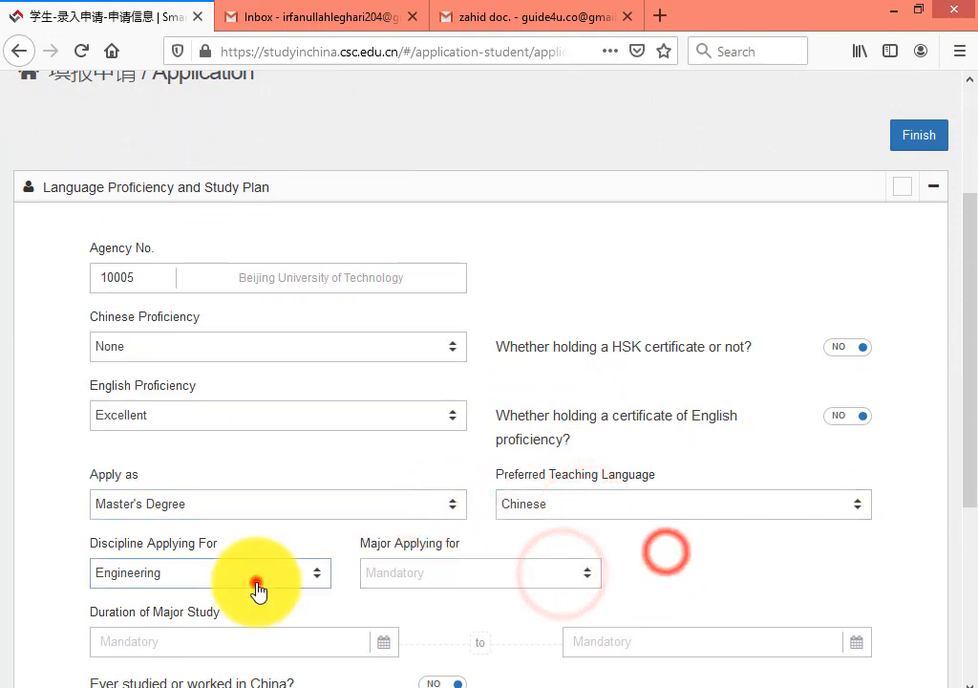
# - Change the discipline applying for to Natural Science
pyautogui.click(256, 584)
pyautogui.click(229, 578)
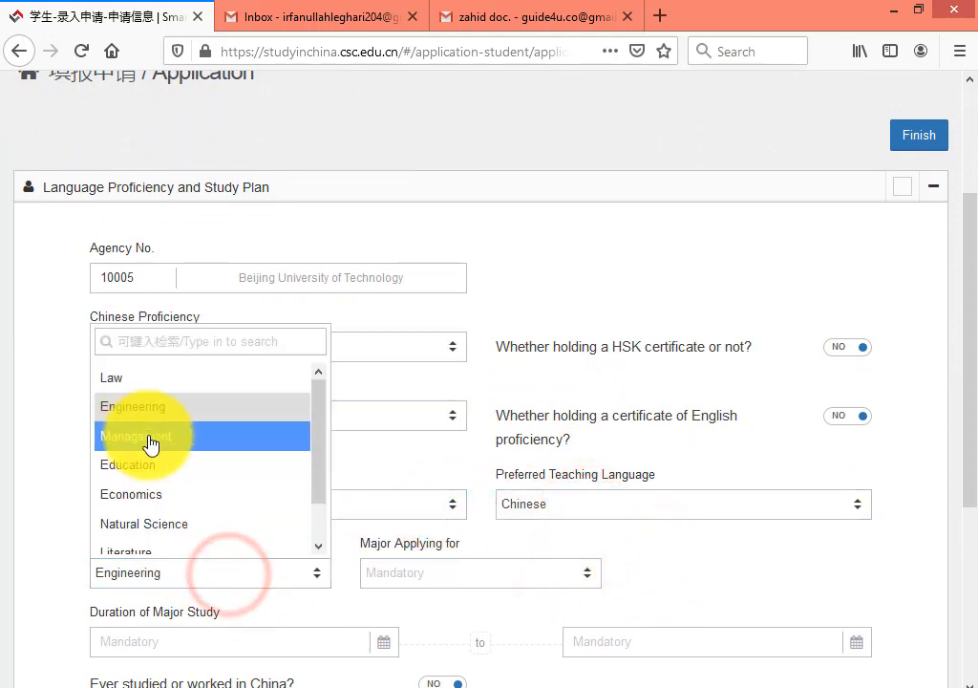
pyautogui.moveTo(319, 433); pyautogui.dragTo(317, 496)
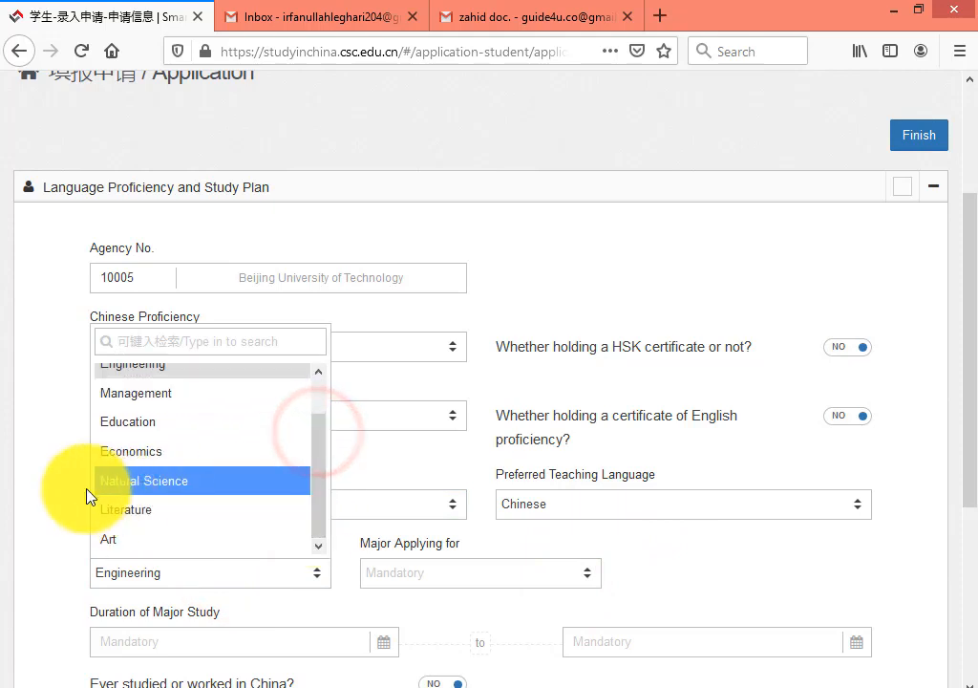
pyautogui.click(157, 485)
pyautogui.click(302, 546)
# - Examine the Natural Science majors offered in Chinese at Beijing University of Technology without choosing one
pyautogui.click(554, 576)
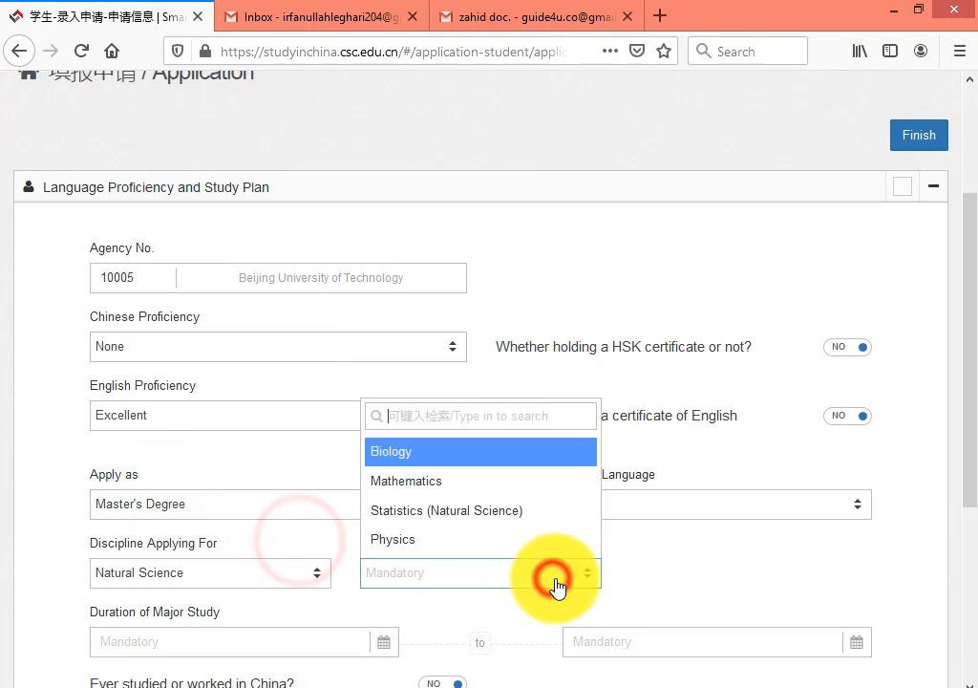
pyautogui.scroll(2, 557, 583)
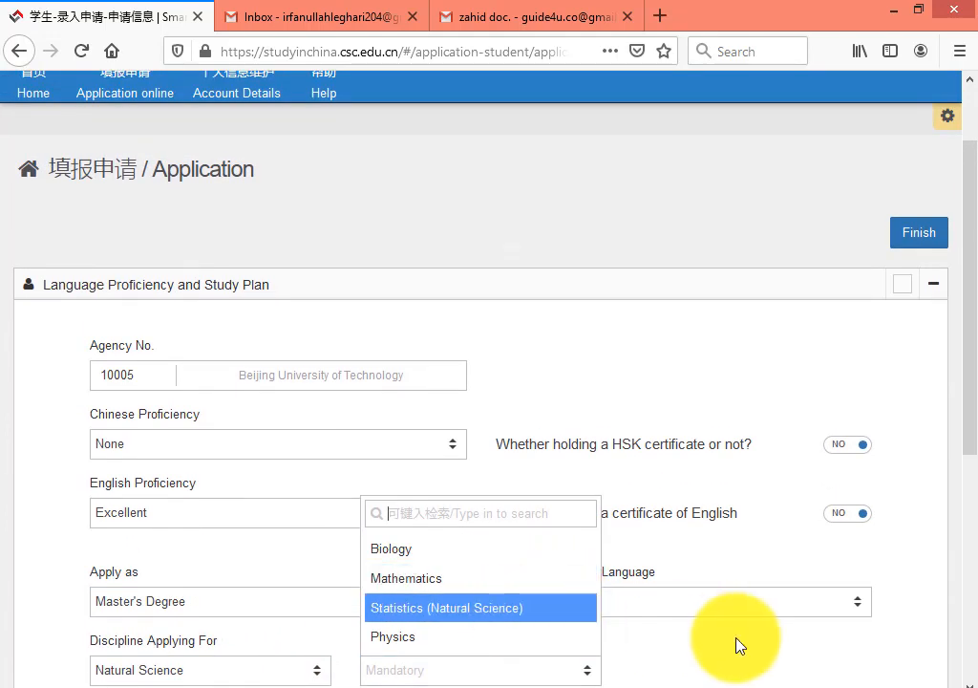
pyautogui.click(732, 642)
pyautogui.scroll(-2, 733, 642)
pyautogui.click(545, 487)
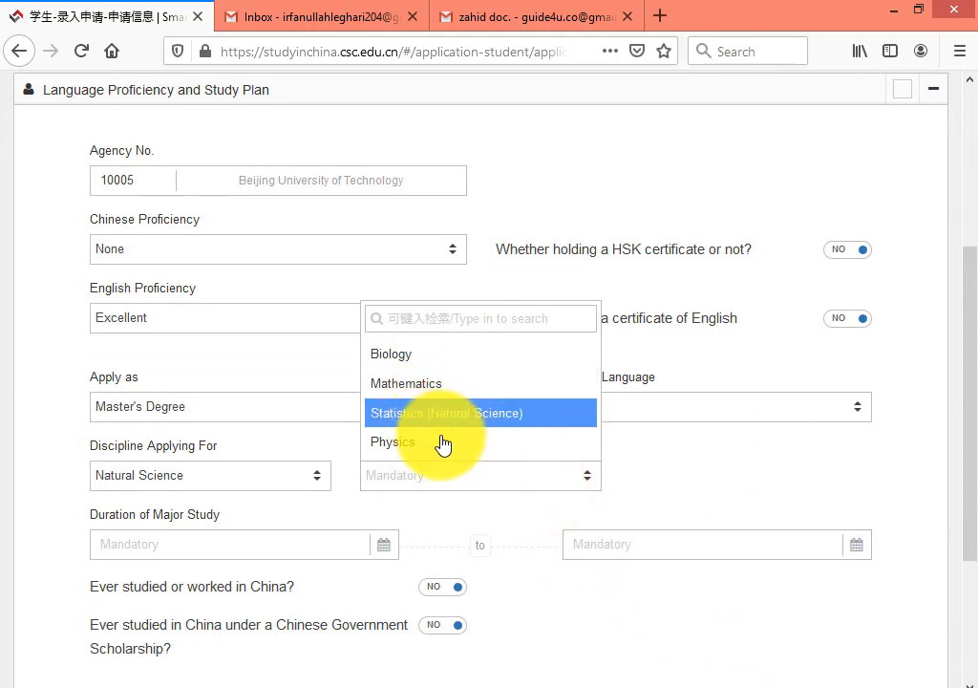
pyautogui.click(681, 438)
# - Set the preferred teaching language to English and review the disciplines offered in that language
pyautogui.click(637, 400)
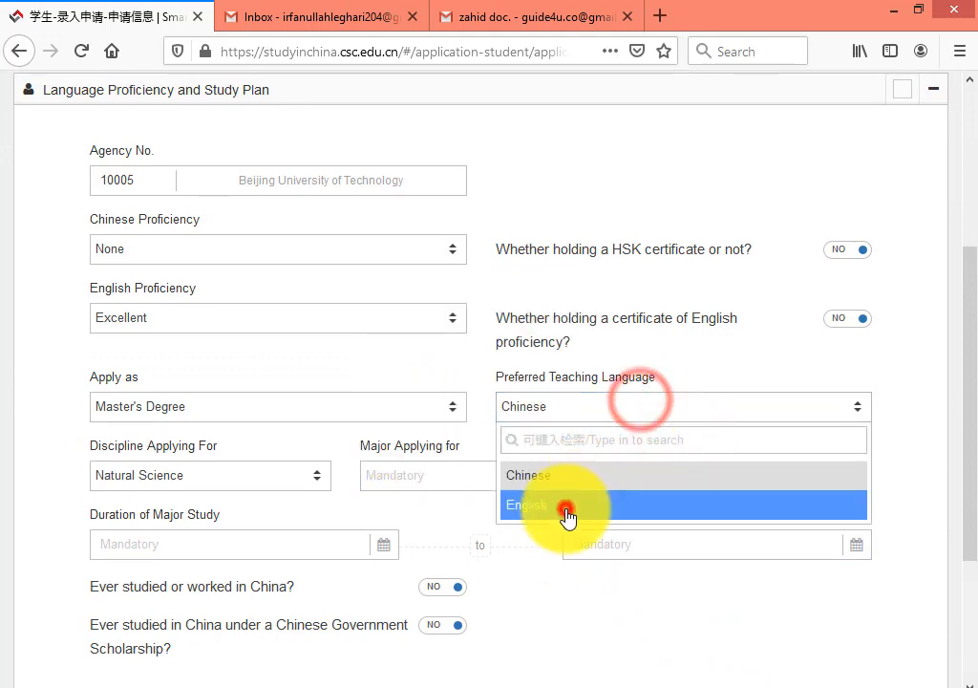
pyautogui.click(567, 506)
pyautogui.click(640, 483)
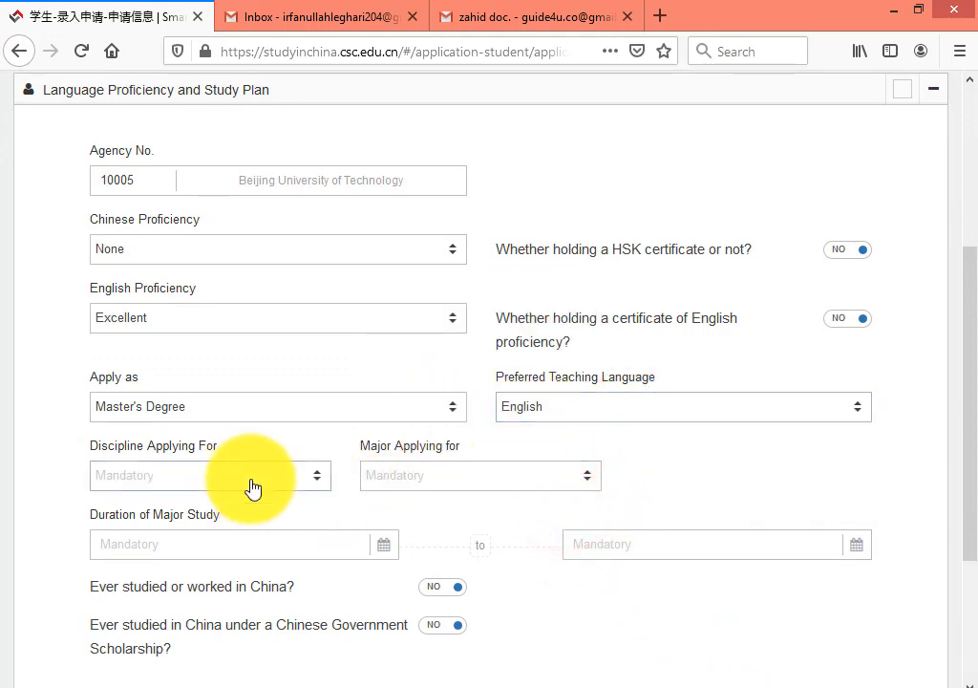
pyautogui.click(312, 477)
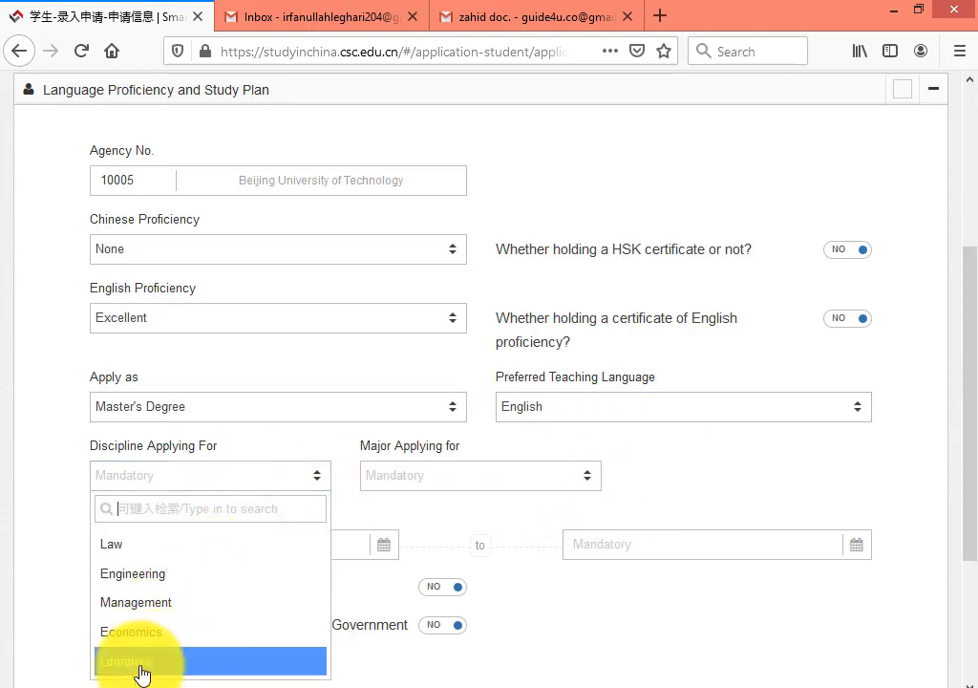
pyautogui.click(518, 540)
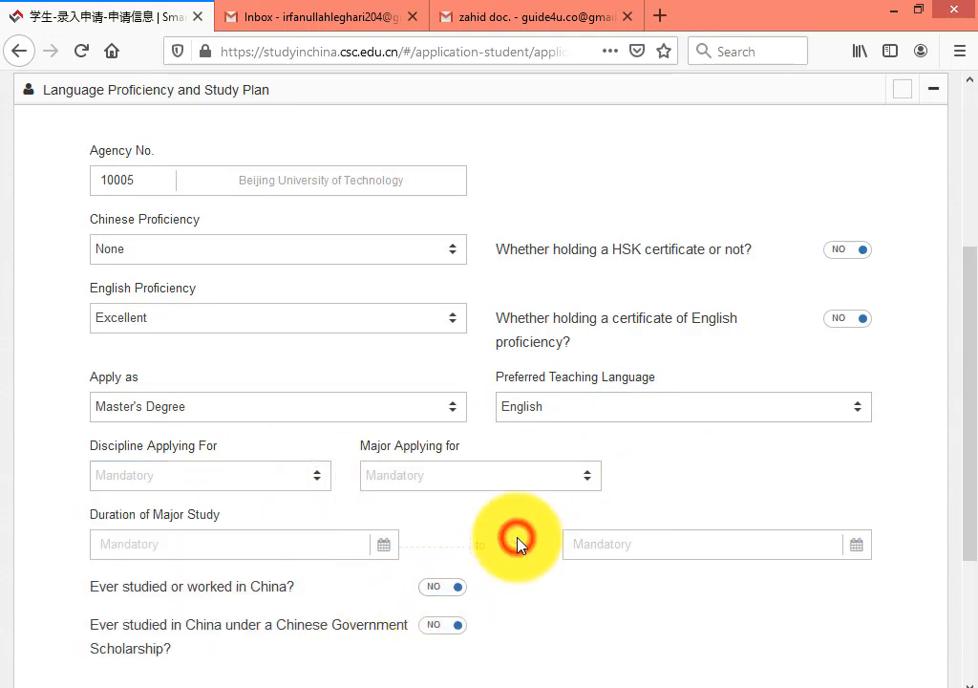
# - Set the discipline to Engineering and look through its majors offered in English without choosing one
pyautogui.scroll(-2, 290, 411)
pyautogui.click(302, 379)
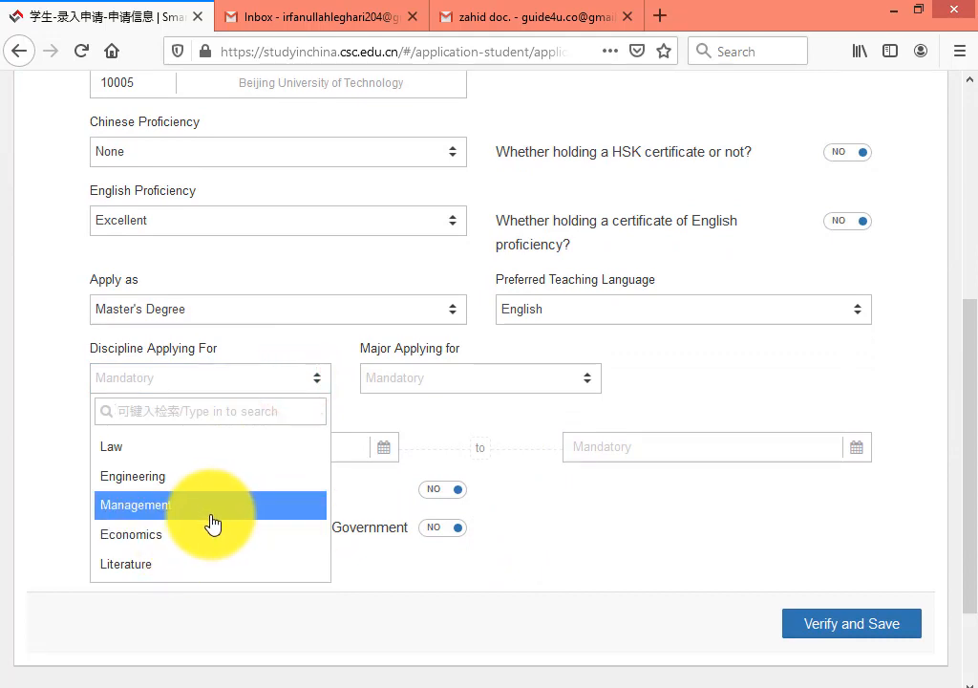
pyautogui.click(157, 493)
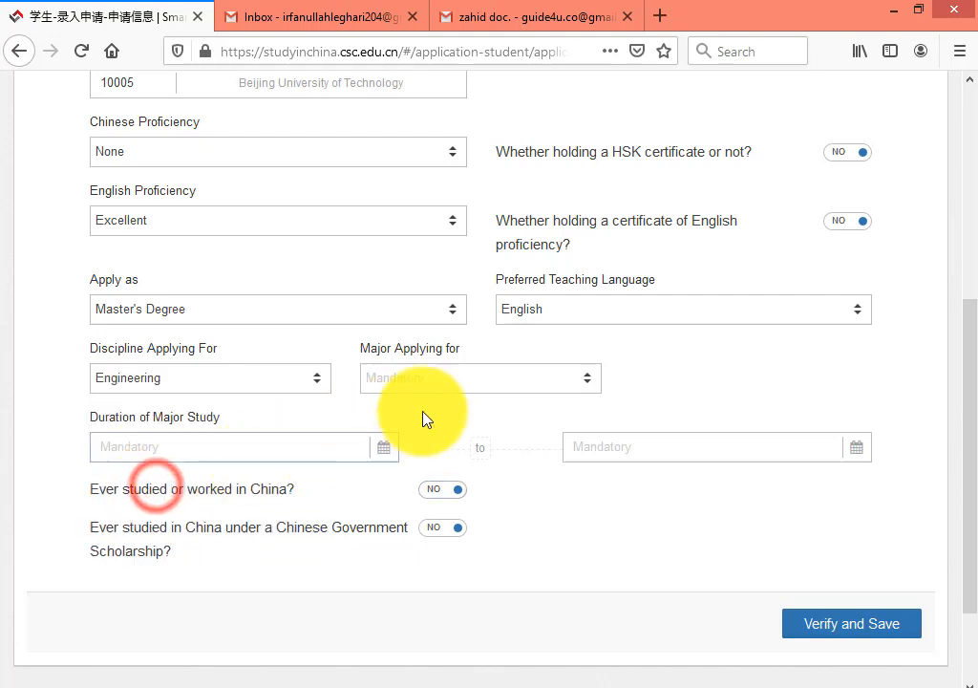
pyautogui.click(548, 391)
pyautogui.moveTo(586, 468); pyautogui.dragTo(580, 573)
pyautogui.click(649, 407)
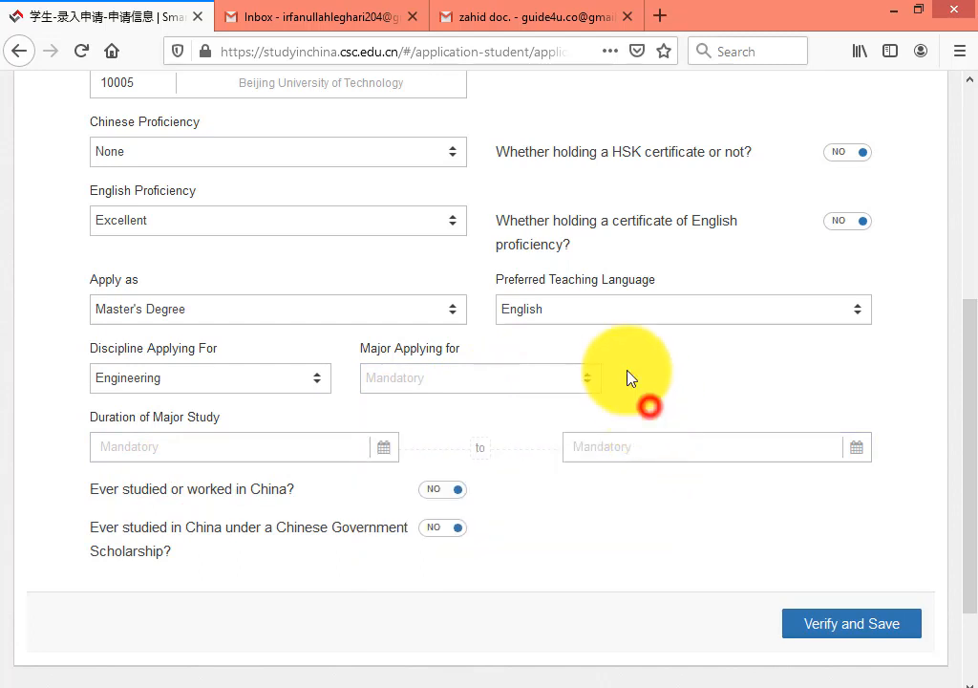
# - Set the preferred teaching language back to Chinese and reselect Engineering as the discipline
pyautogui.click(586, 324)
pyautogui.click(547, 377)
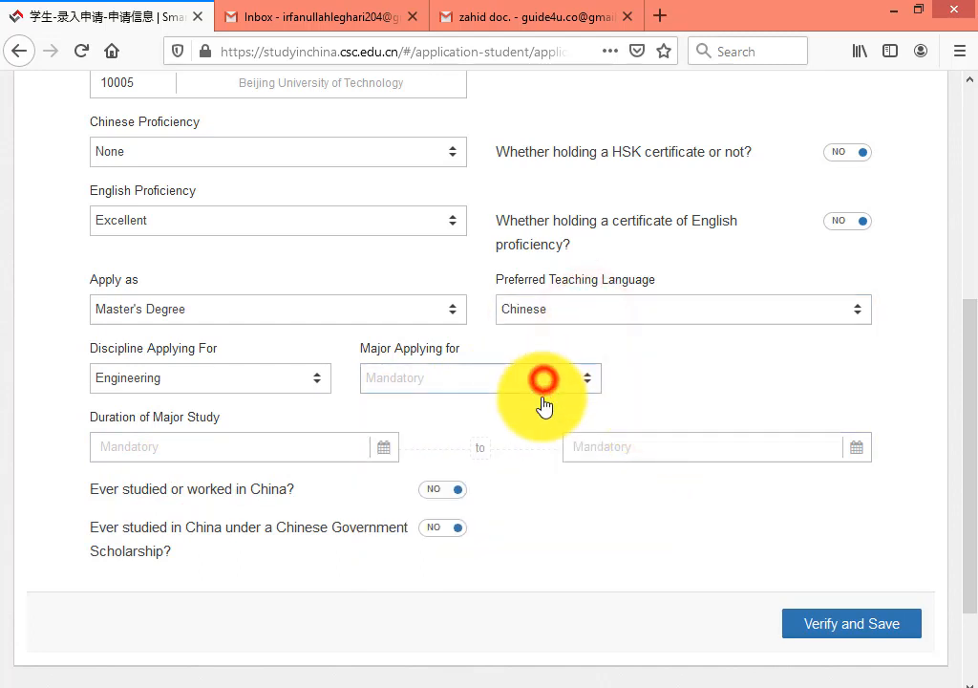
pyautogui.click(284, 386)
pyautogui.click(460, 424)
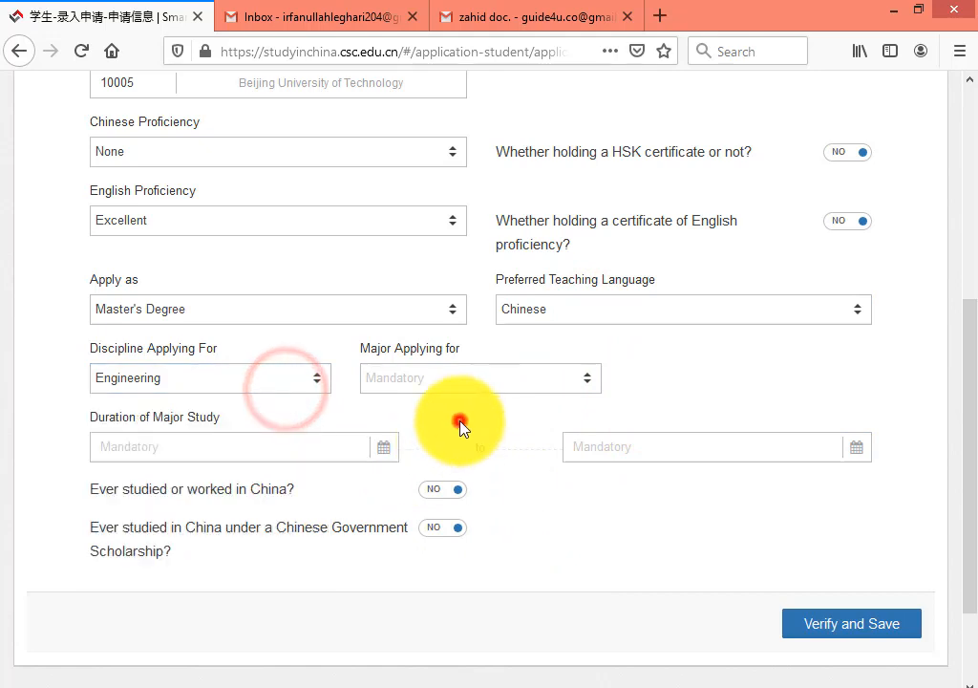
pyautogui.click(279, 384)
pyautogui.click(417, 420)
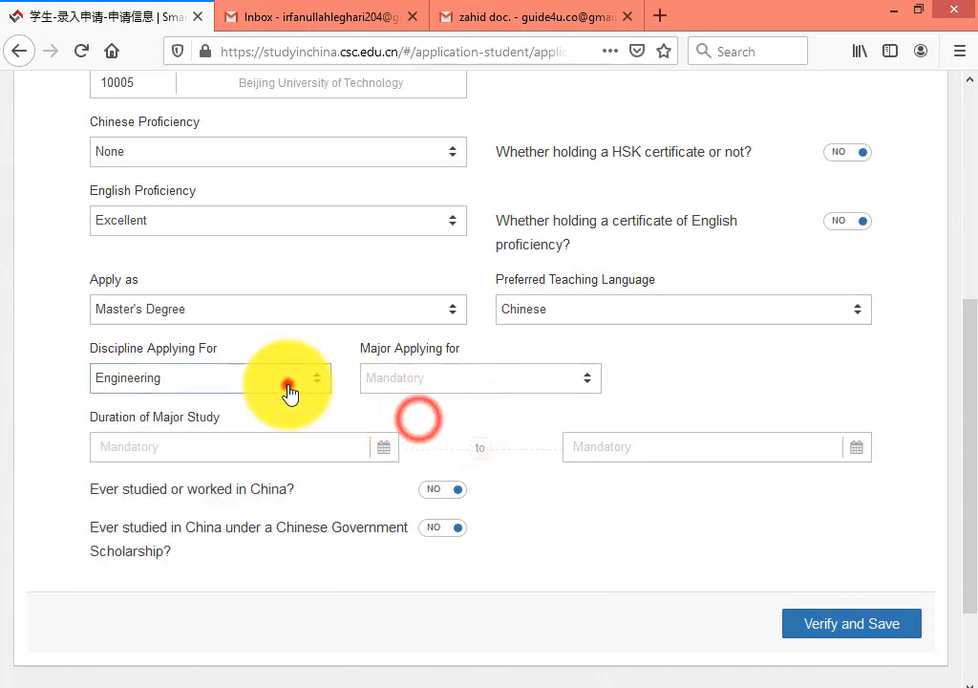
pyautogui.click(288, 380)
pyautogui.click(161, 477)
pyautogui.click(502, 415)
# - Examine the full list of Engineering majors offered in Chinese at Beijing University of Technology without choosing one
pyautogui.click(586, 380)
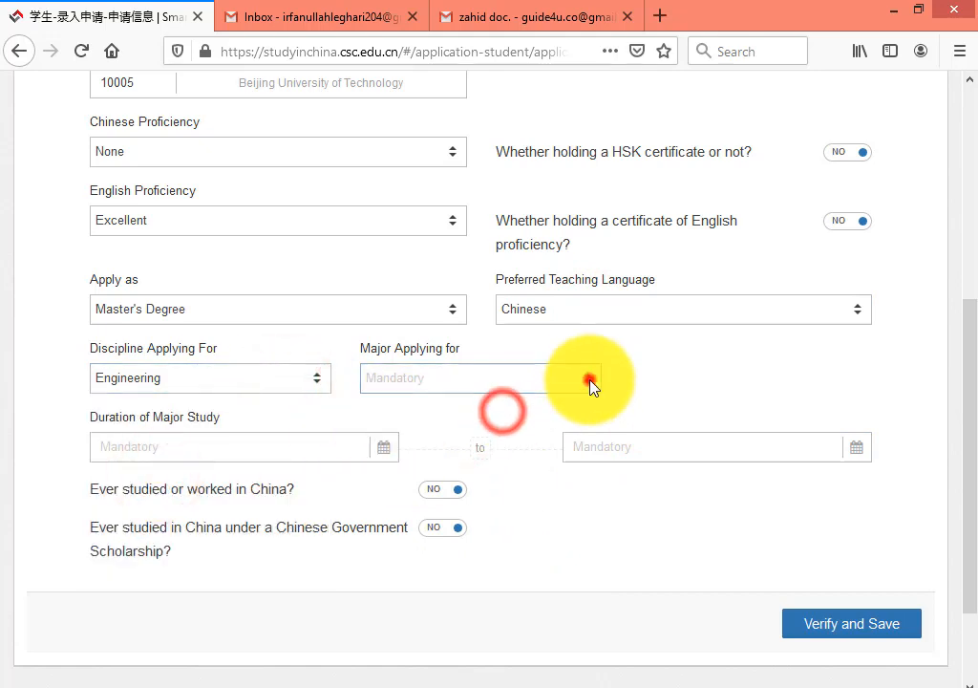
pyautogui.moveTo(585, 471); pyautogui.dragTo(356, 482)
pyautogui.click(300, 406)
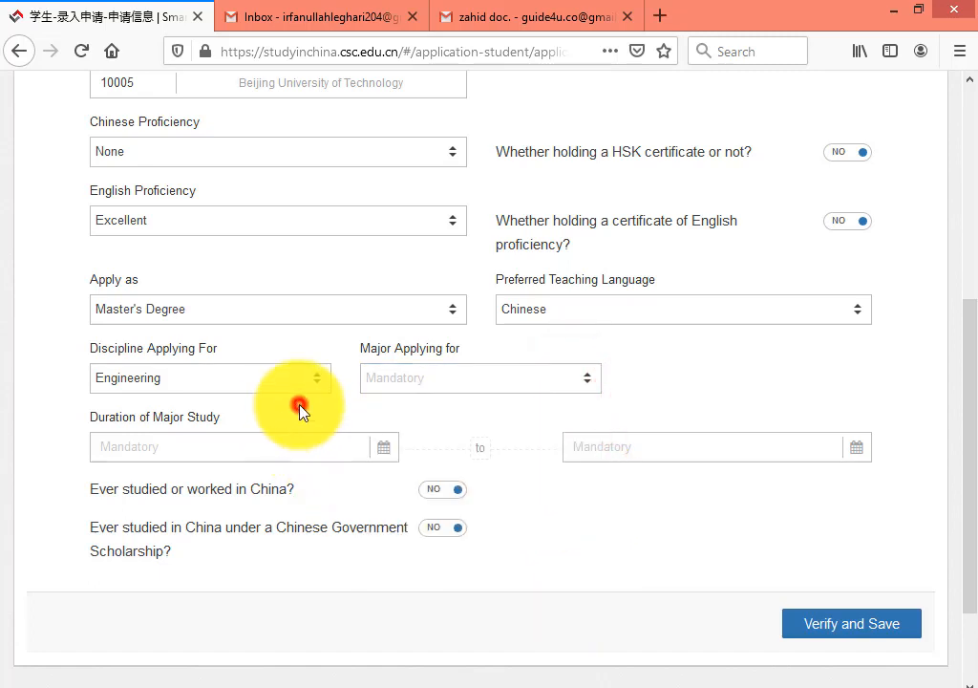
pyautogui.click(513, 384)
pyautogui.moveTo(584, 474); pyautogui.dragTo(592, 580)
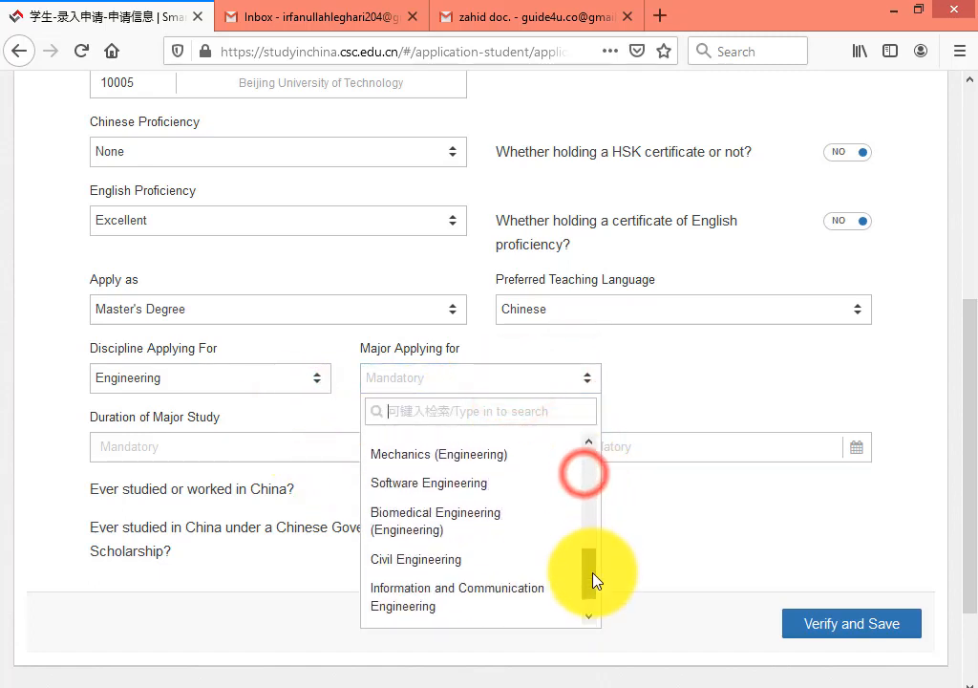
pyautogui.click(509, 382)
pyautogui.click(578, 386)
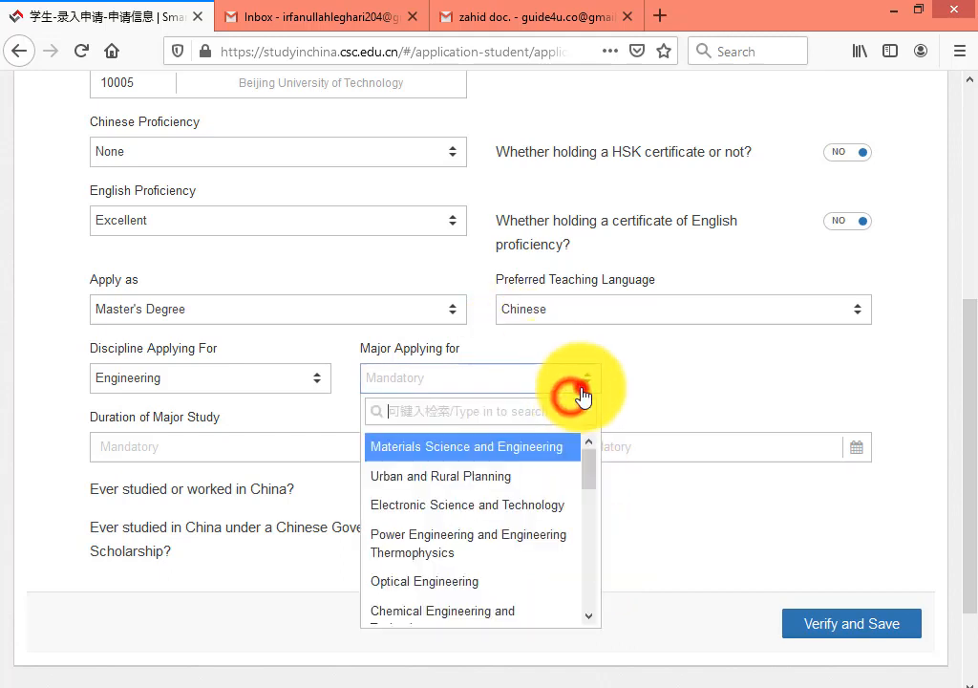
pyautogui.moveTo(583, 467); pyautogui.dragTo(583, 603)
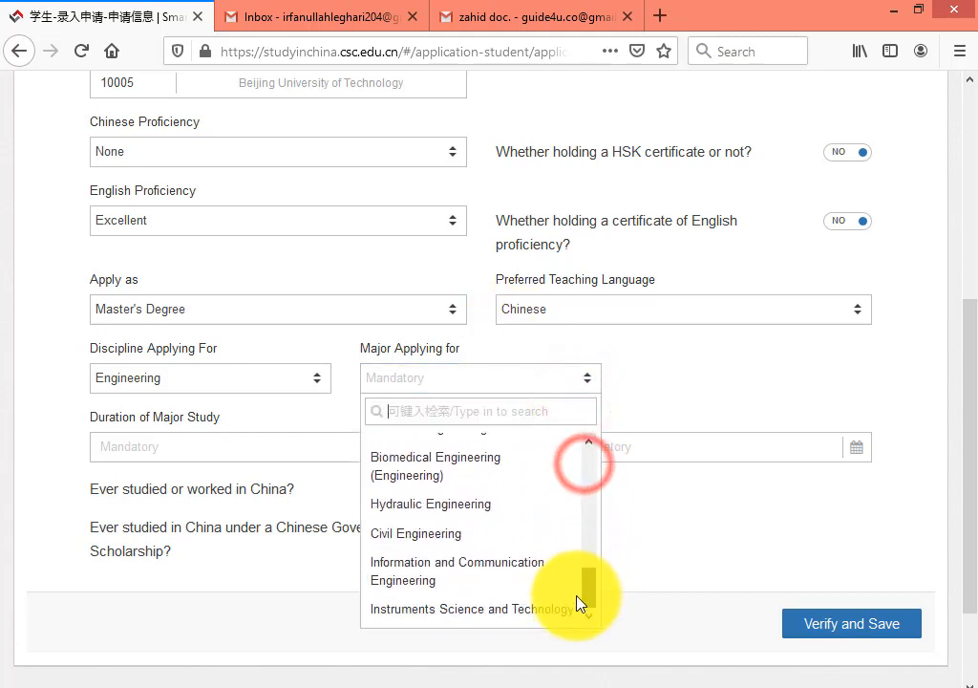
pyautogui.click(640, 521)
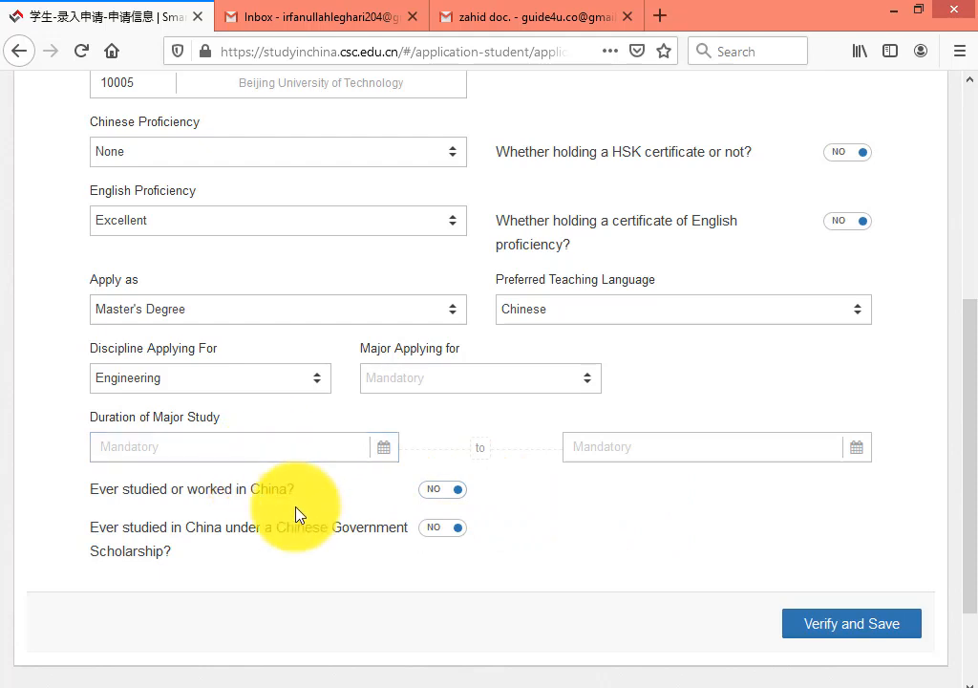
# - Switch to the agency number image in Windows Photo Viewer and look up the agency number of Changchun University
pyautogui.scroll(5, 520, 579)
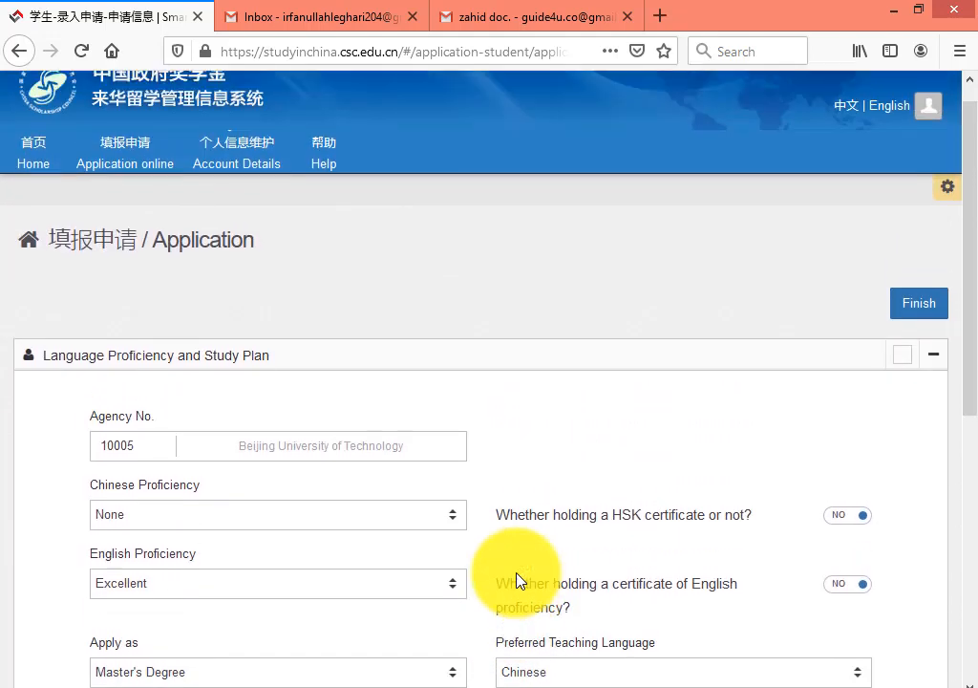
pyautogui.scroll(-3, 518, 579)
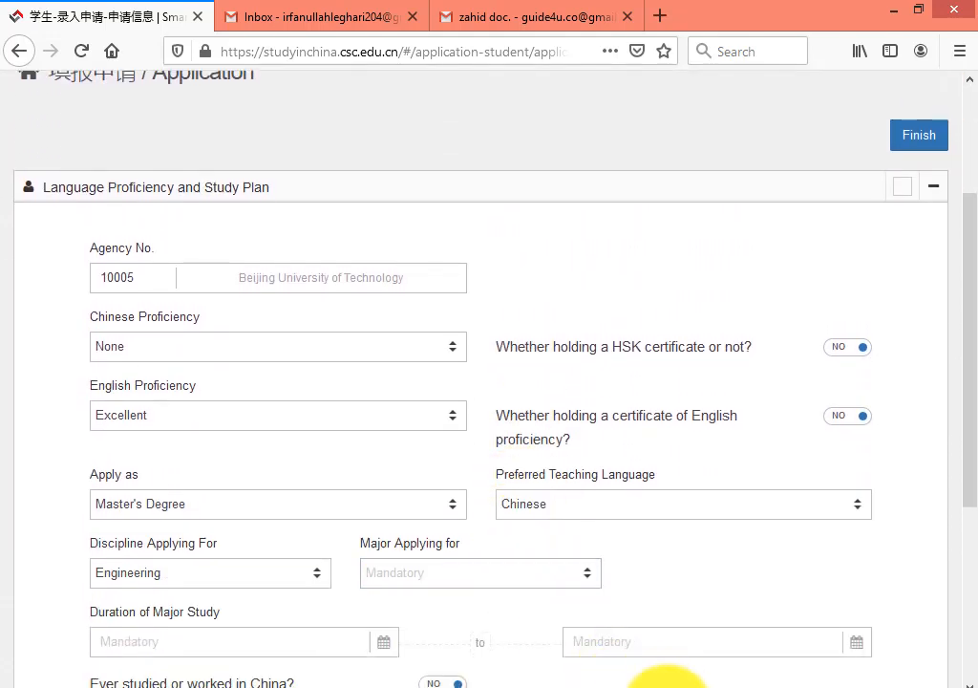
pyautogui.click(666, 682)
pyautogui.moveTo(380, 571); pyautogui.dragTo(379, 462)
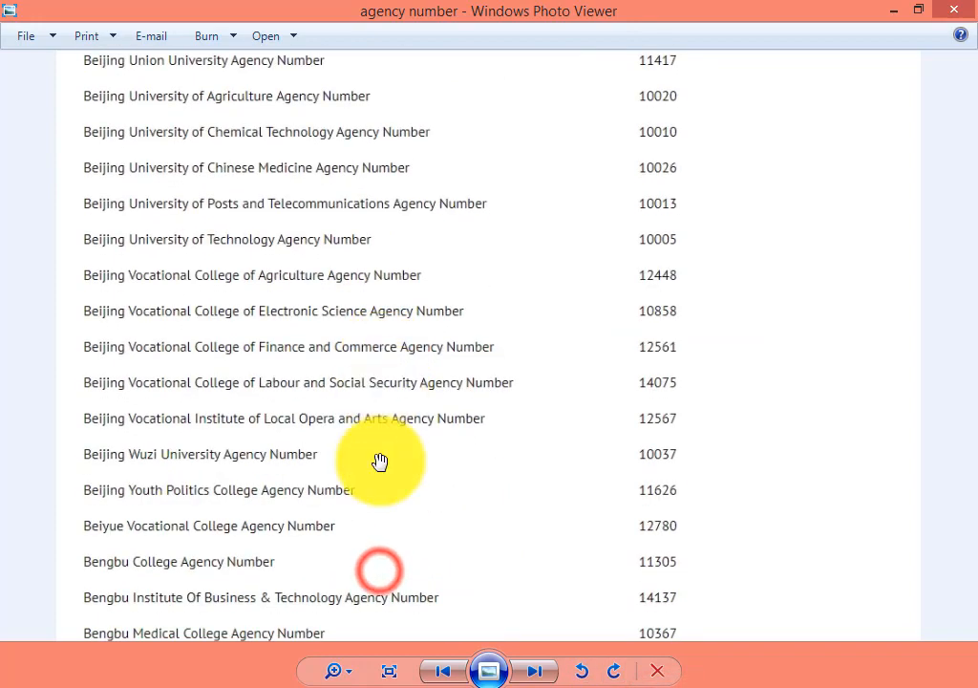
pyautogui.moveTo(336, 530); pyautogui.dragTo(327, 316)
pyautogui.moveTo(334, 492); pyautogui.dragTo(334, 326)
pyautogui.moveTo(332, 556); pyautogui.dragTo(347, 442)
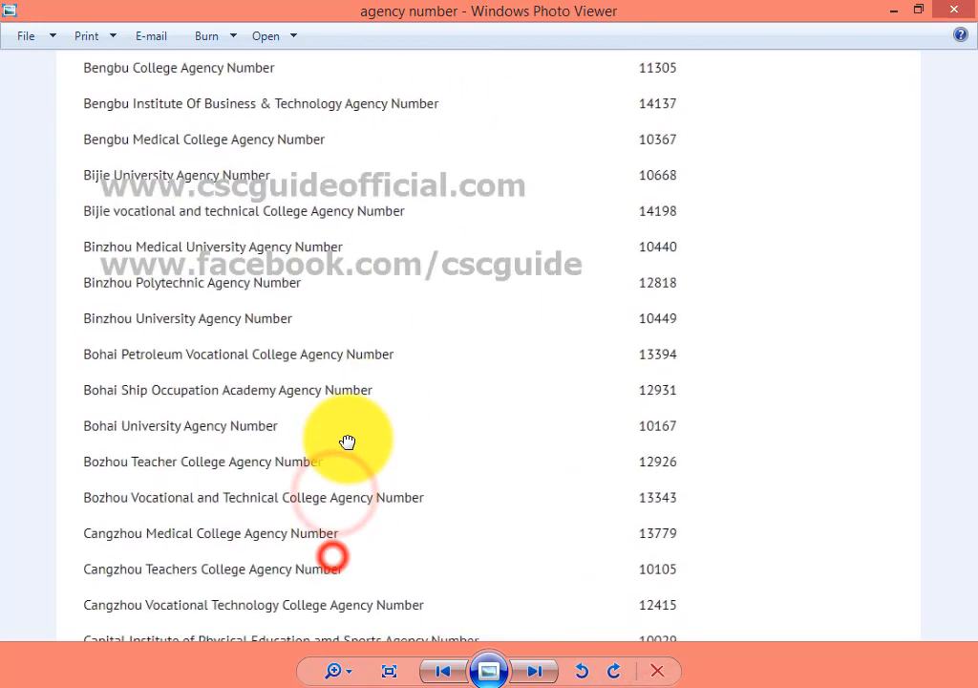
pyautogui.moveTo(328, 574); pyautogui.dragTo(365, 435)
pyautogui.moveTo(350, 554); pyautogui.dragTo(353, 533)
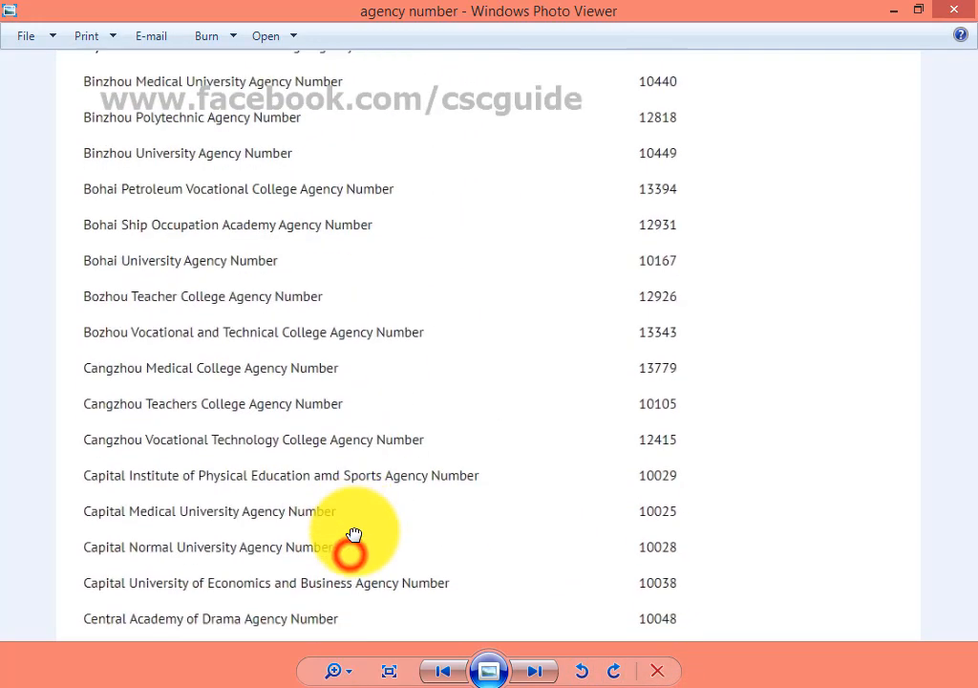
pyautogui.moveTo(343, 581); pyautogui.dragTo(356, 436)
pyautogui.moveTo(350, 552)
pyautogui.mouseDown()
pyautogui.moveTo(368, 429)
pyautogui.moveTo(330, 504)
pyautogui.moveTo(331, 468)
pyautogui.mouseUp()
pyautogui.moveTo(338, 579); pyautogui.dragTo(321, 497)
pyautogui.moveTo(305, 549); pyautogui.dragTo(328, 428)
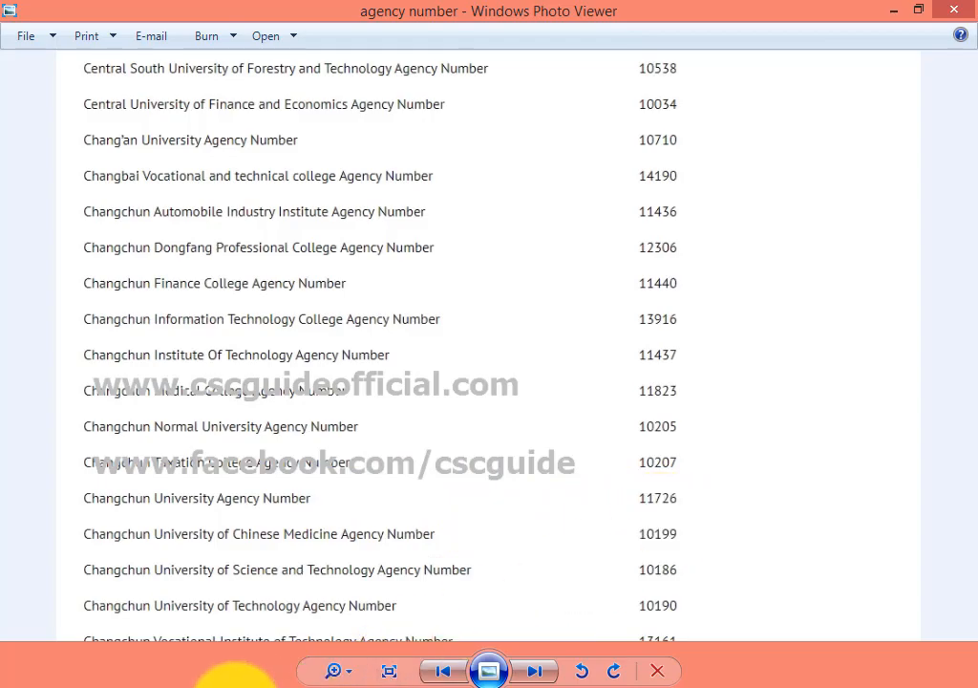
# - Return to the application in the browser and replace the Agency No. with 11726 for Changchun University
pyautogui.click(224, 687)
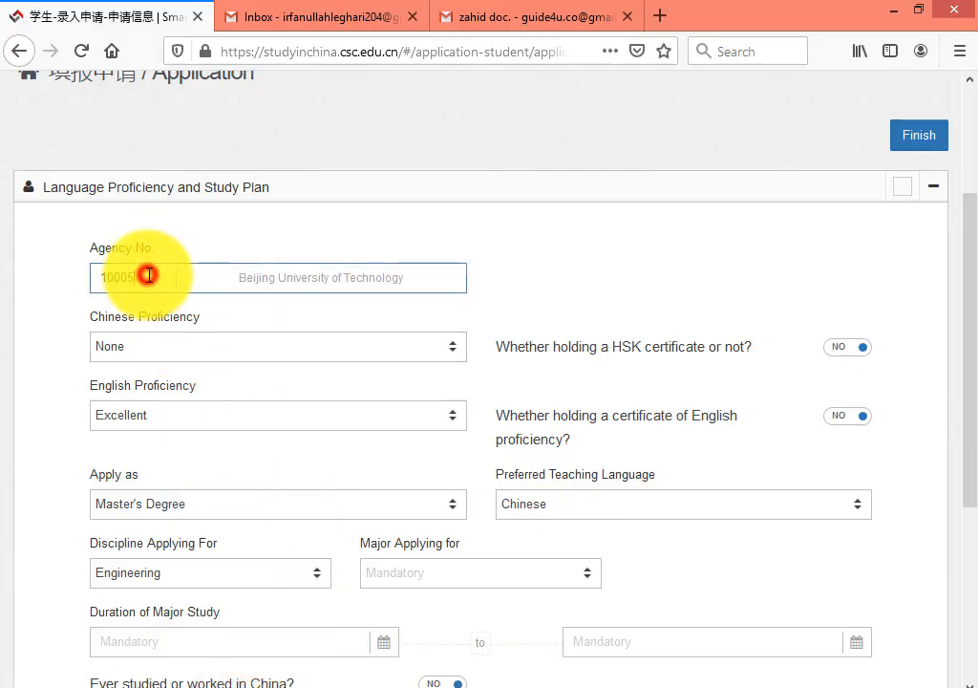
pyautogui.write('100')
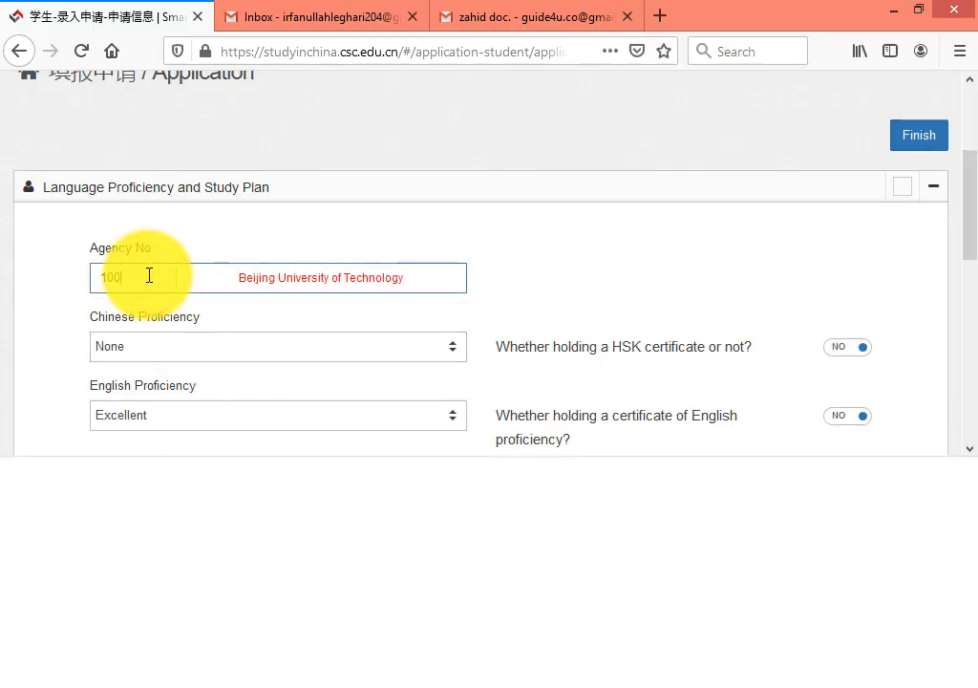
pyautogui.press('BackSpace')
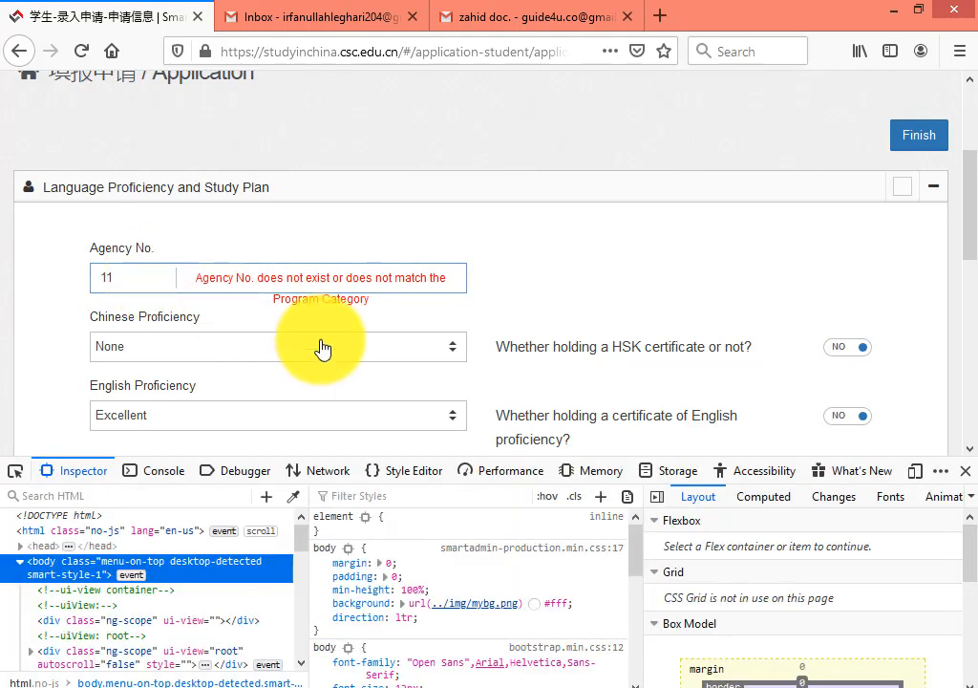
pyautogui.click(965, 470)
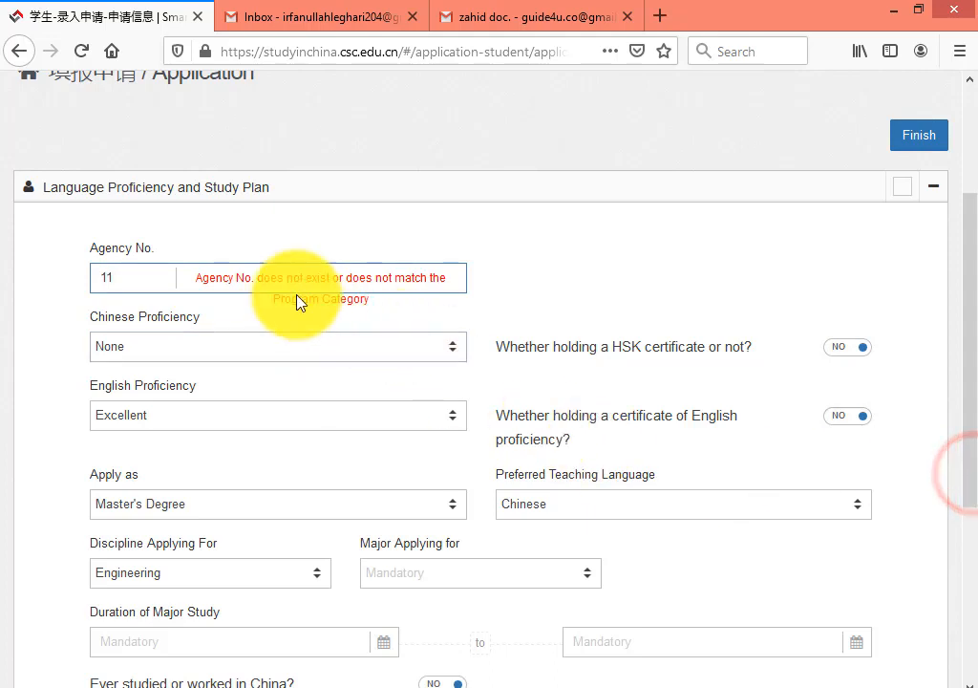
pyautogui.moveTo(294, 285); pyautogui.dragTo(119, 283)
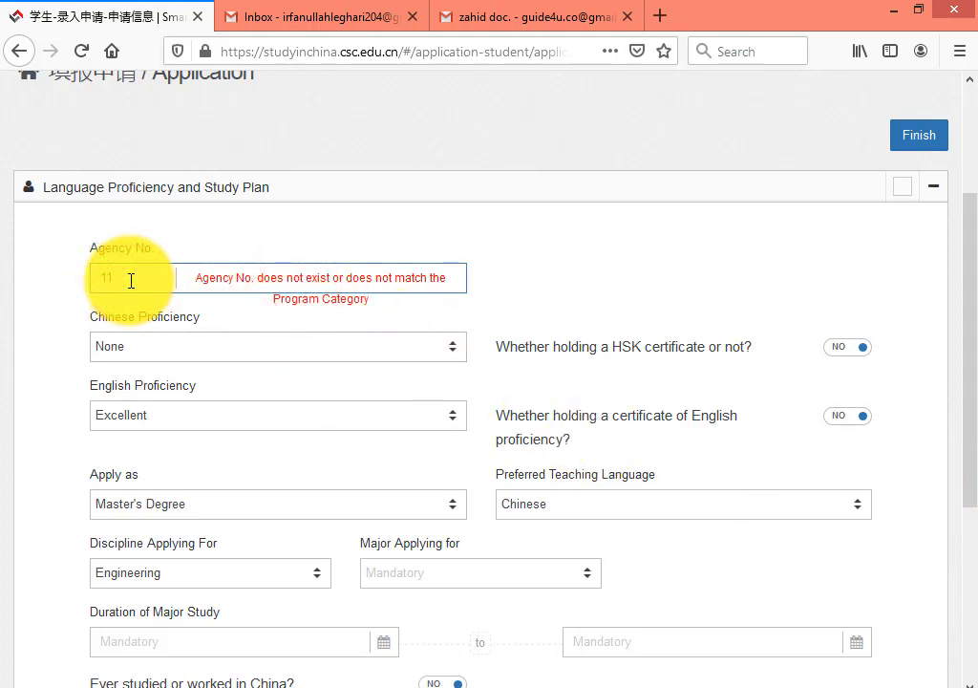
pyautogui.write('6')
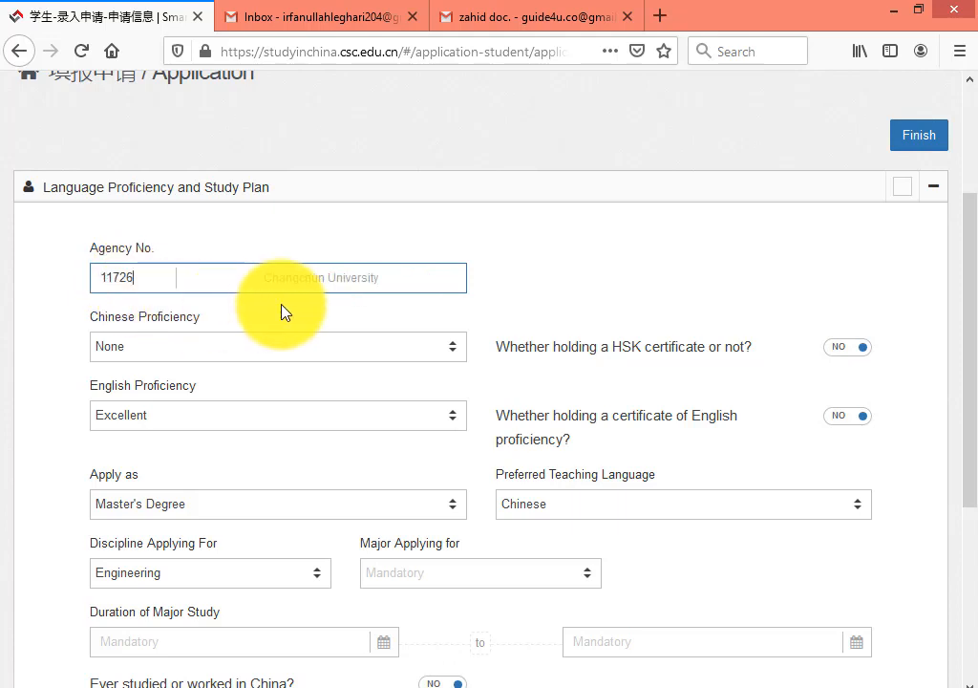
# - Check which teaching languages Changchun University offers for a Master's Degree
pyautogui.scroll(-2, 499, 320)
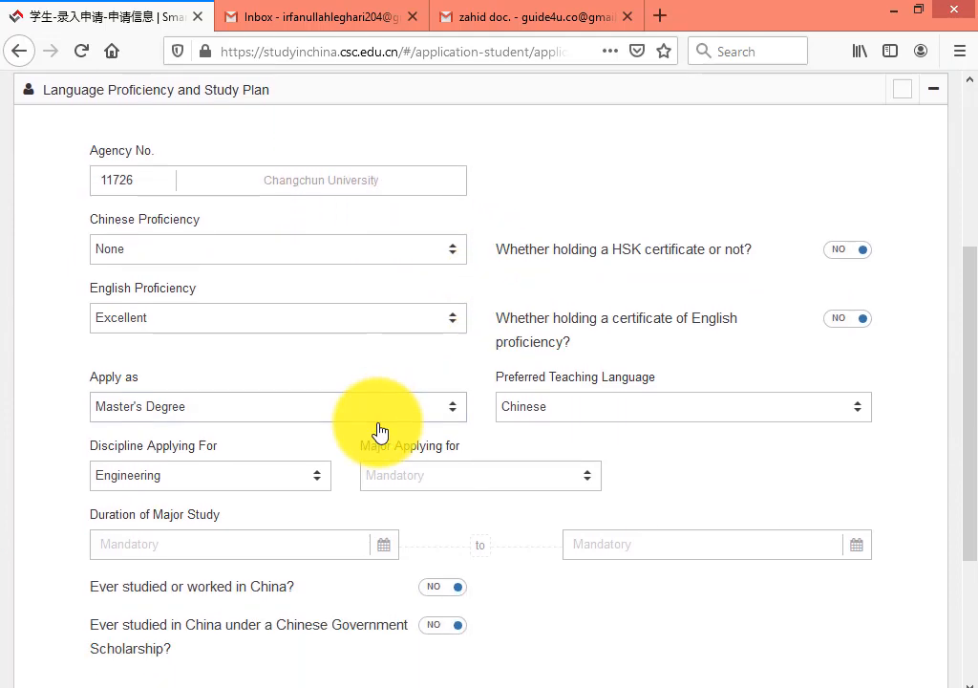
pyautogui.click(389, 418)
pyautogui.click(387, 408)
pyautogui.click(614, 420)
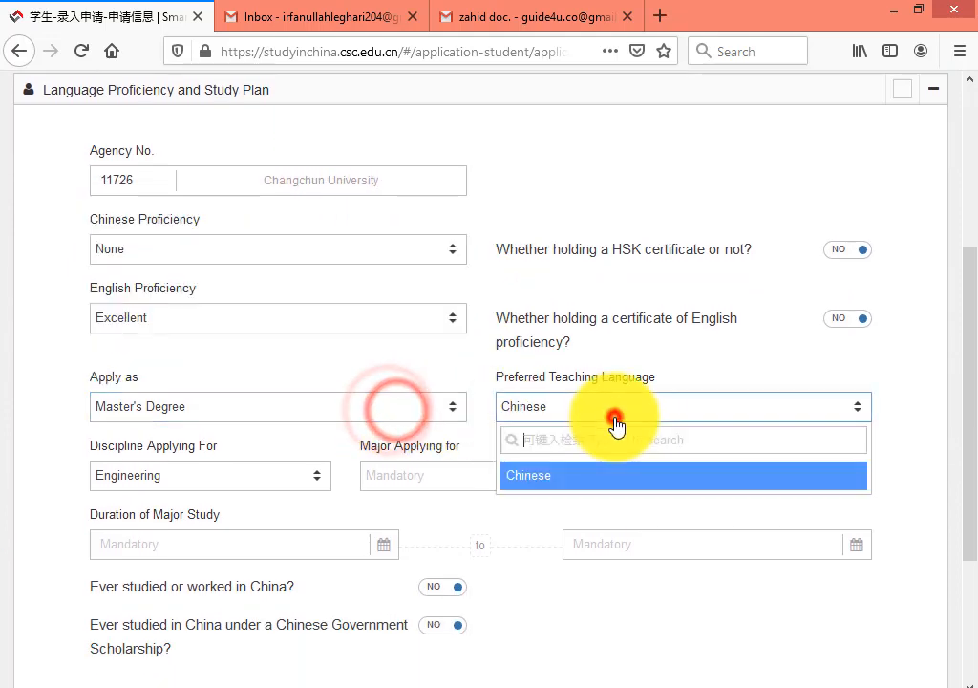
# - Set the application level to Doctor's Degree and check which preferred teaching languages are available at Changchun University
pyautogui.click(437, 419)
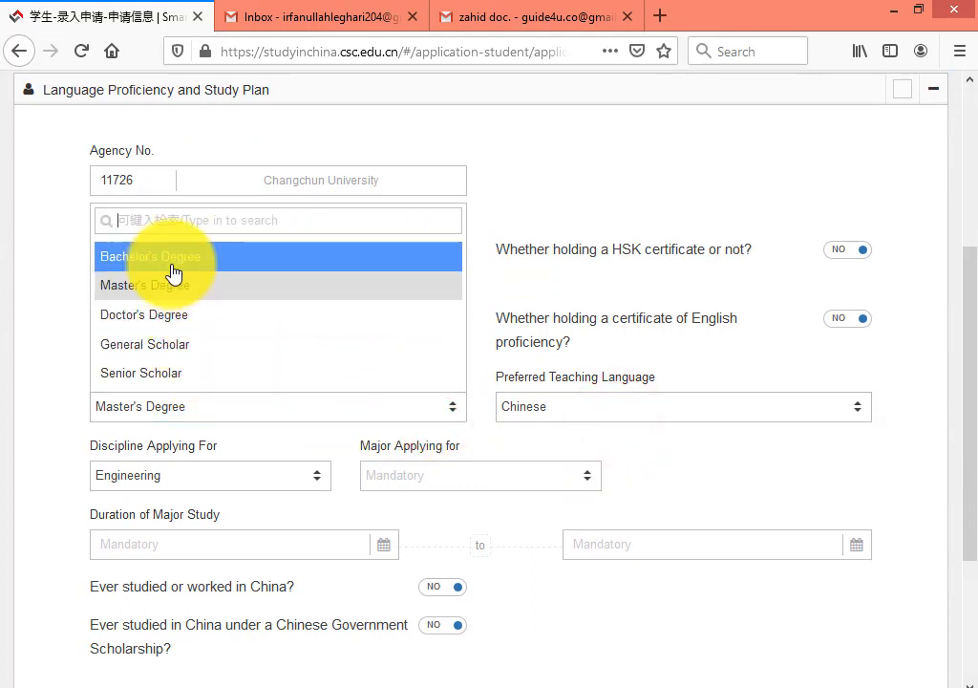
pyautogui.click(163, 316)
pyautogui.click(565, 446)
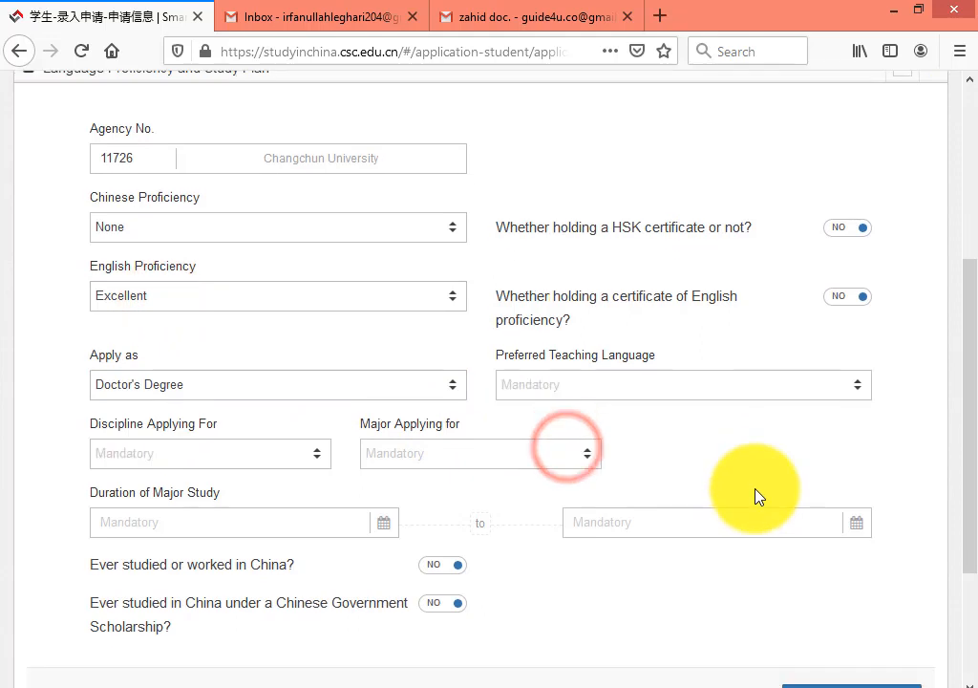
pyautogui.scroll(-1, 754, 495)
pyautogui.click(677, 312)
pyautogui.click(717, 419)
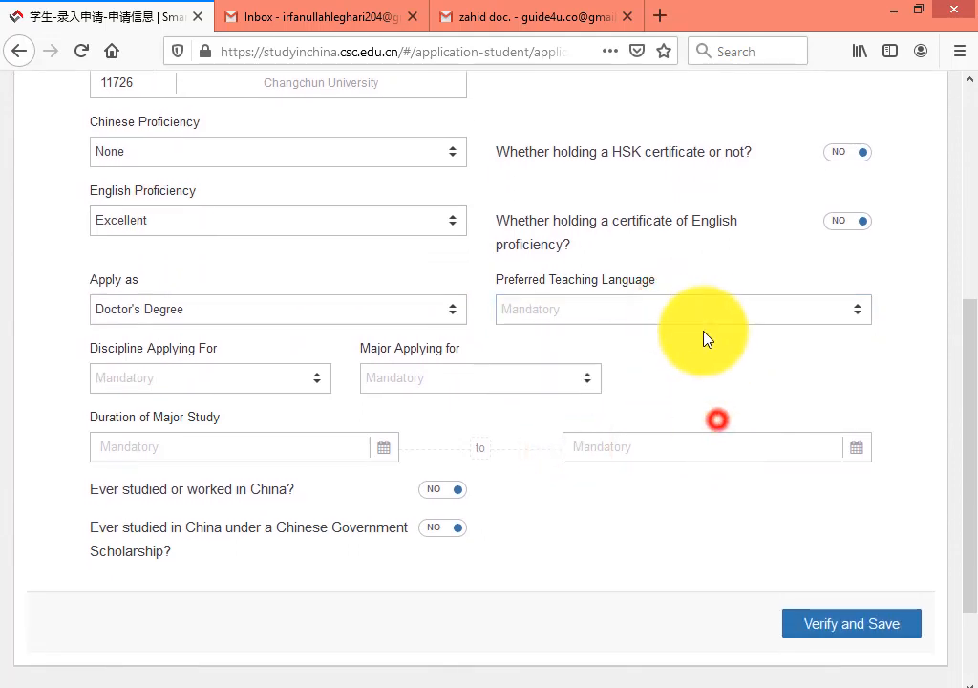
pyautogui.click(708, 321)
pyautogui.click(709, 319)
pyautogui.click(742, 363)
pyautogui.click(838, 310)
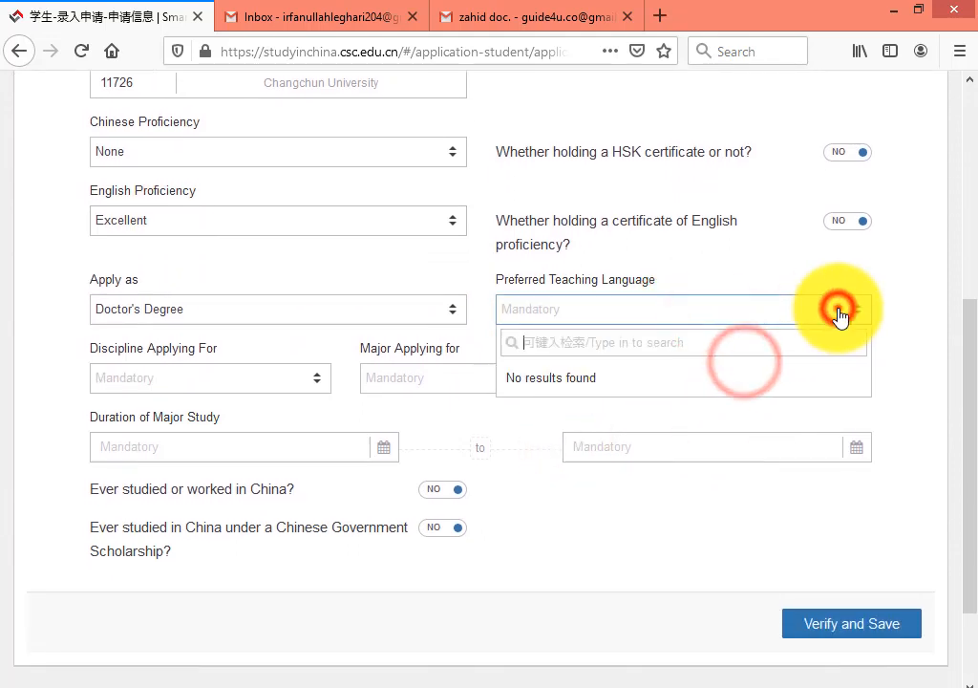
pyautogui.click(839, 311)
pyautogui.scroll(2, 631, 521)
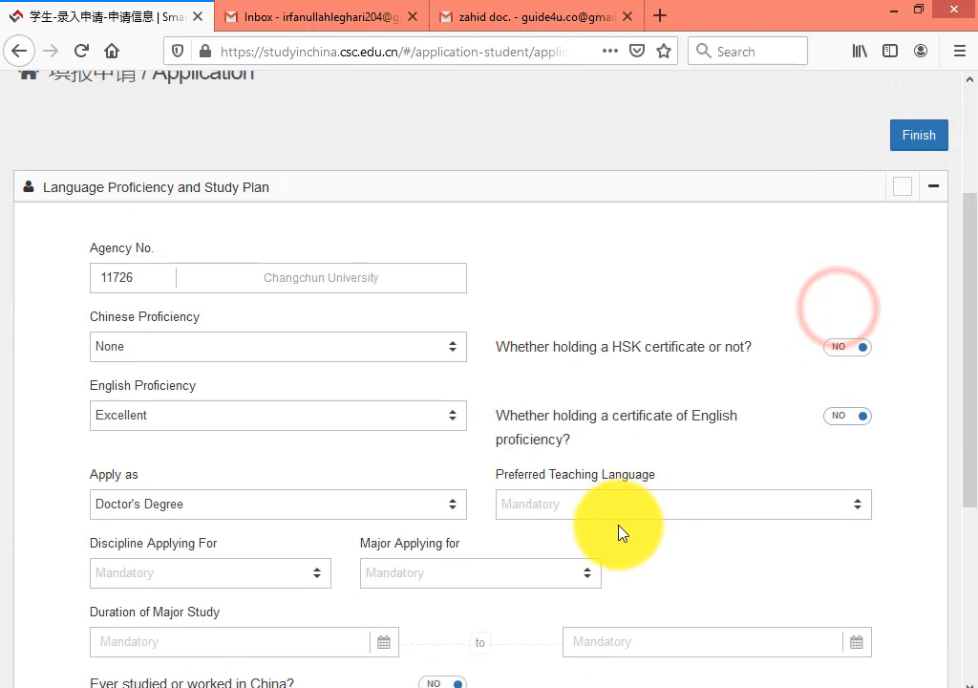
pyautogui.click(757, 504)
pyautogui.click(742, 599)
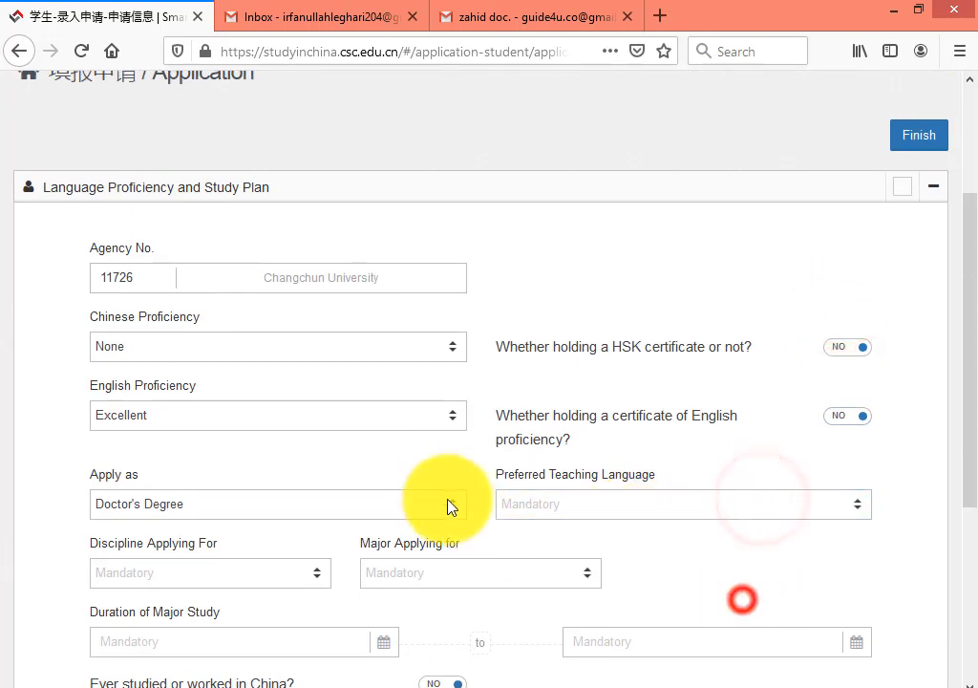
# - Switch the application level to Master's Degree and check the preferred teaching languages without choosing one
pyautogui.click(451, 505)
pyautogui.click(175, 383)
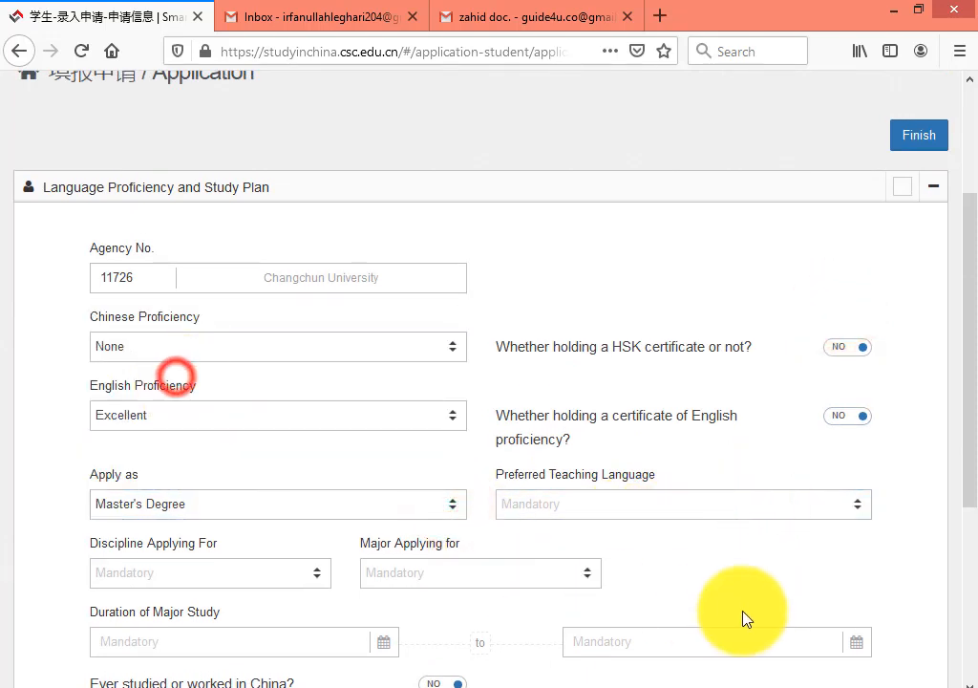
pyautogui.click(738, 561)
pyautogui.click(799, 513)
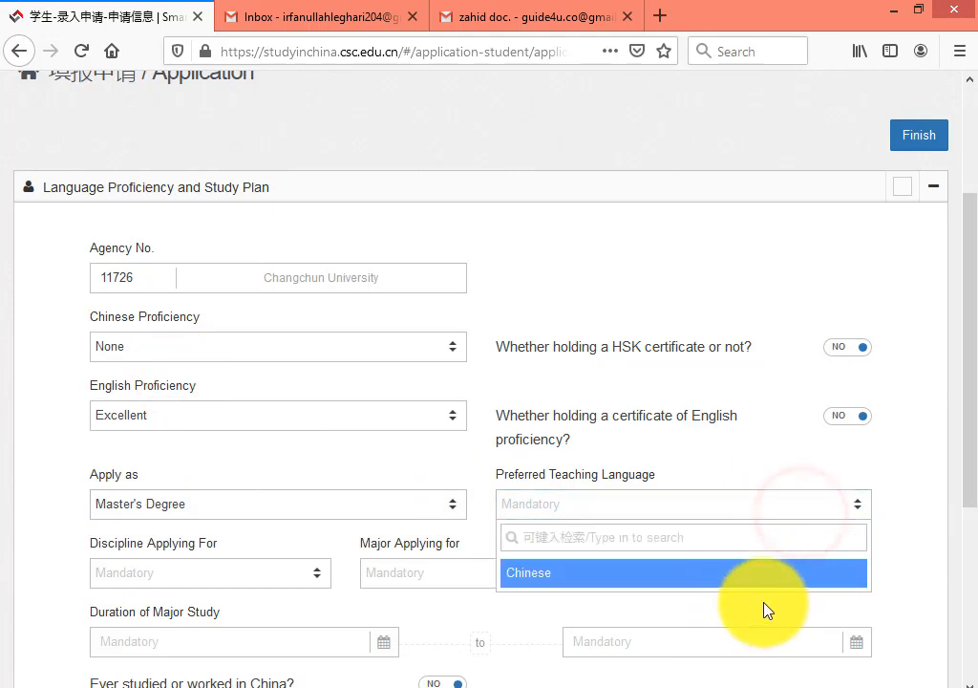
pyautogui.click(769, 610)
# - Switch the application level to Doctor's Degree again and recheck the preferred teaching languages
pyautogui.scroll(-2, 535, 540)
pyautogui.click(443, 412)
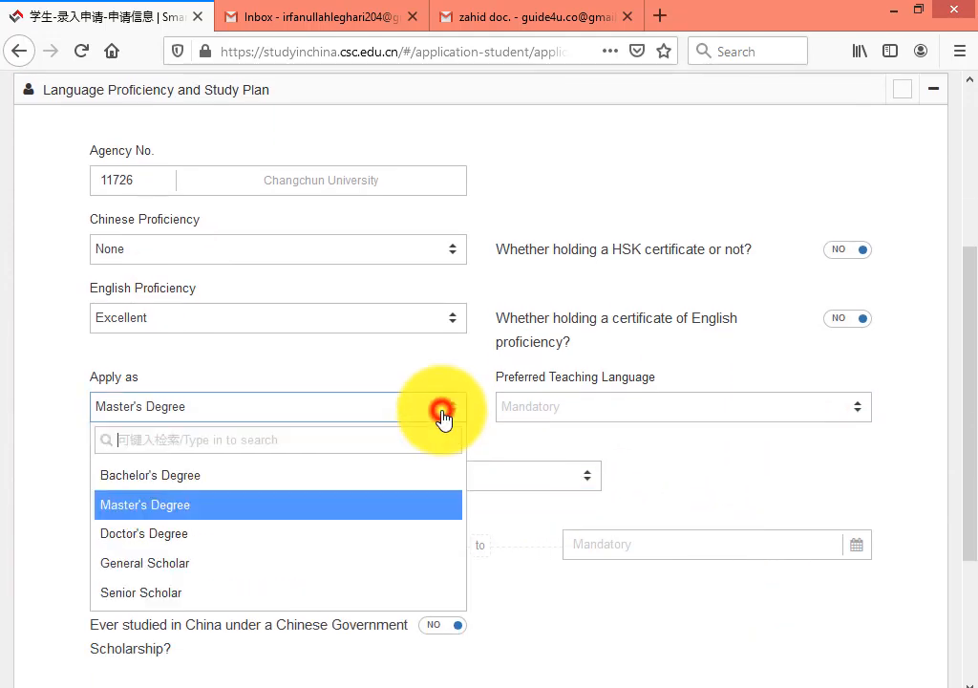
pyautogui.click(172, 533)
pyautogui.click(623, 438)
pyautogui.click(816, 414)
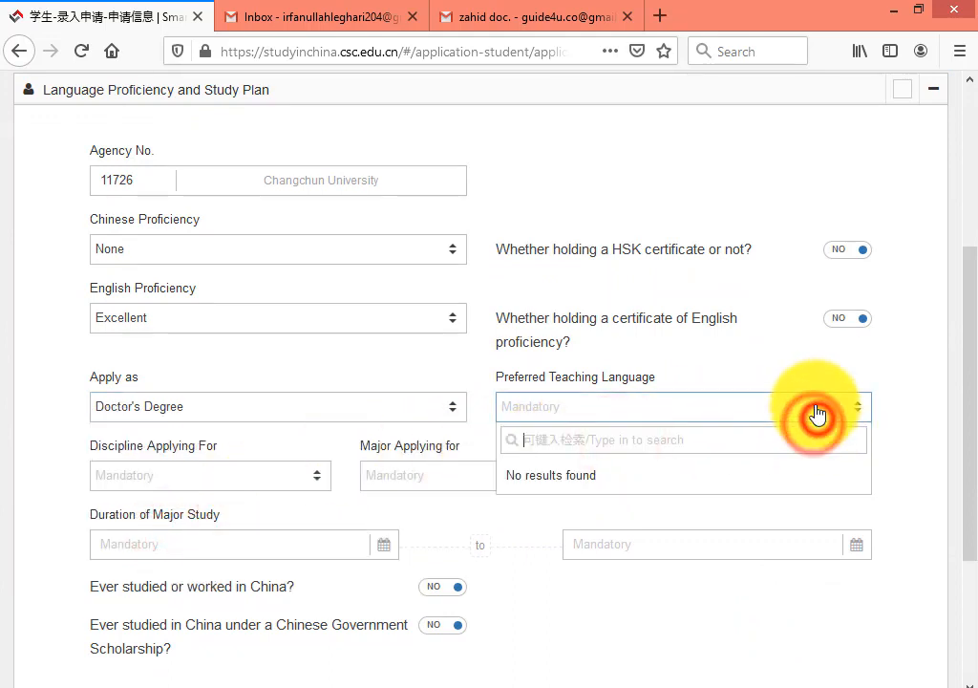
pyautogui.click(813, 409)
pyautogui.click(774, 406)
pyautogui.click(774, 404)
pyautogui.click(716, 467)
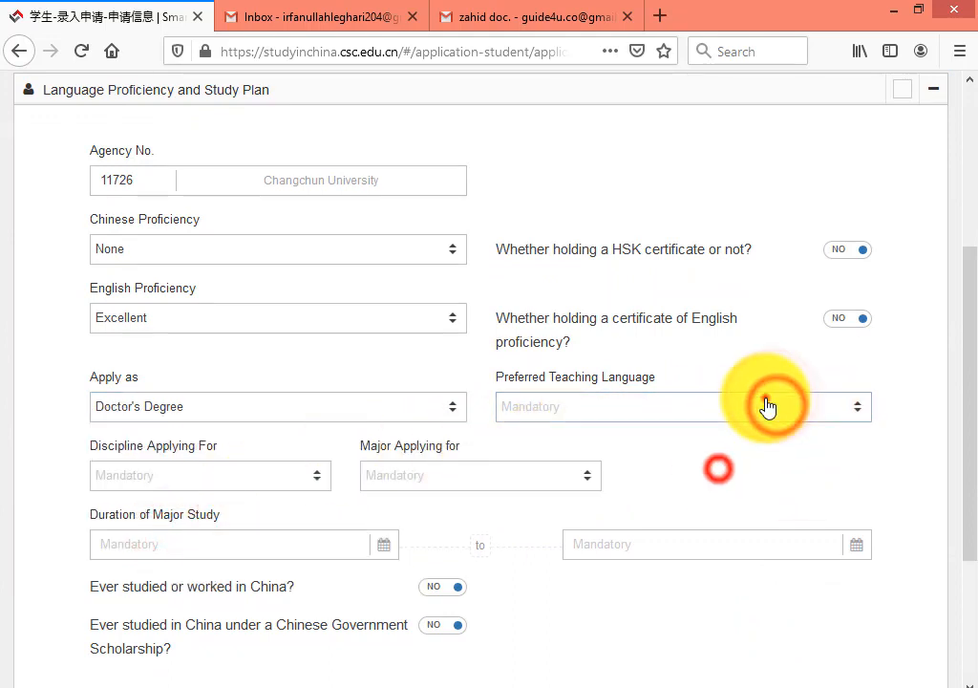
pyautogui.click(767, 406)
pyautogui.click(395, 371)
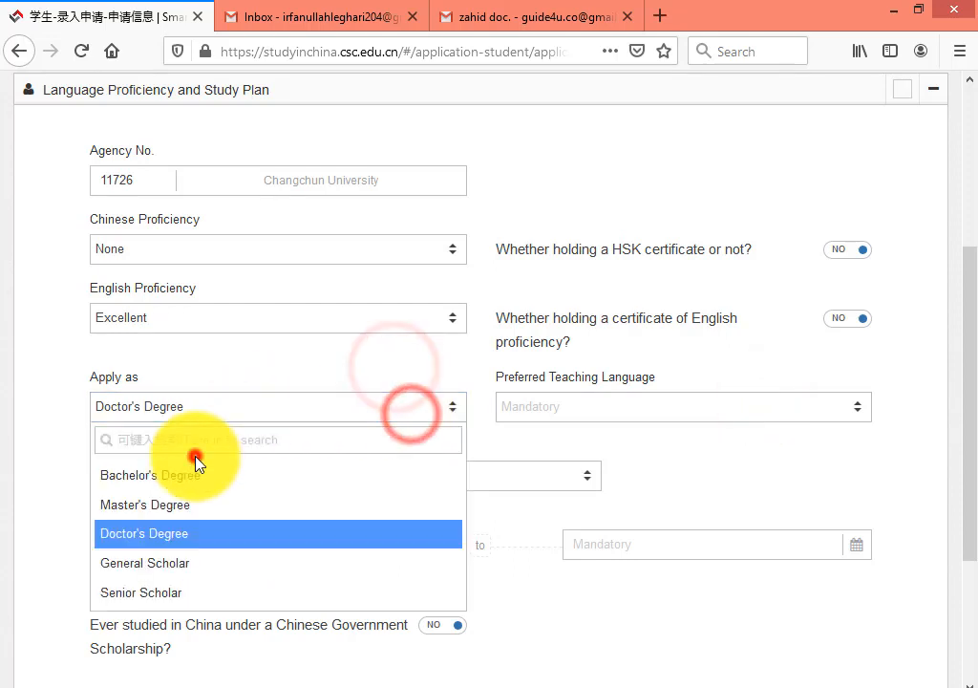
# - Change the application level to Bachelor's Degree and choose Chinese as the preferred teaching language
pyautogui.click(194, 470)
pyautogui.click(736, 427)
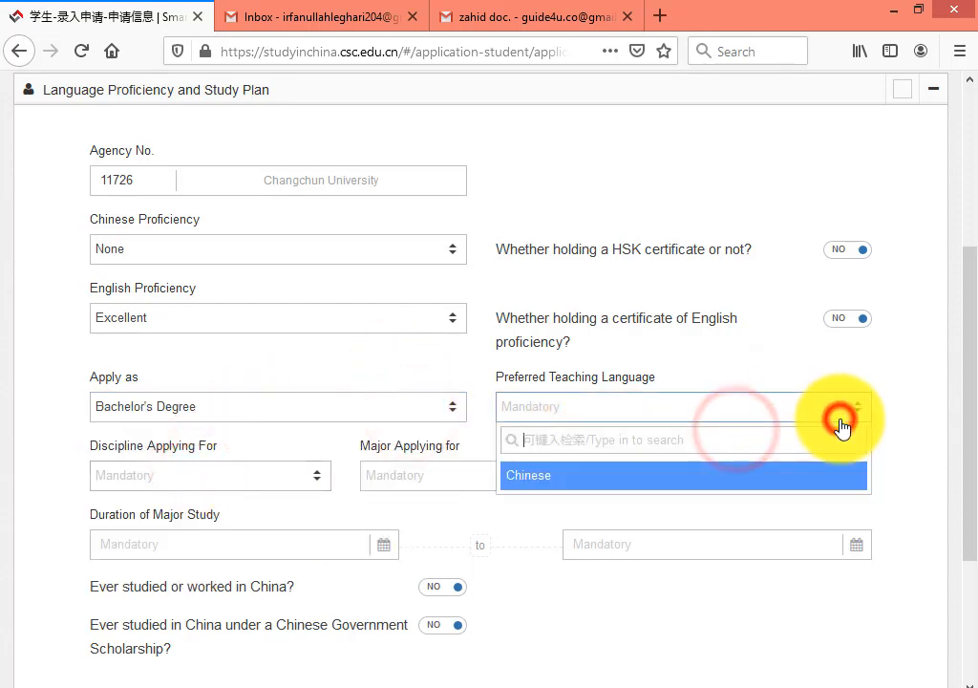
pyautogui.click(841, 413)
pyautogui.click(718, 527)
pyautogui.click(703, 411)
pyautogui.click(786, 430)
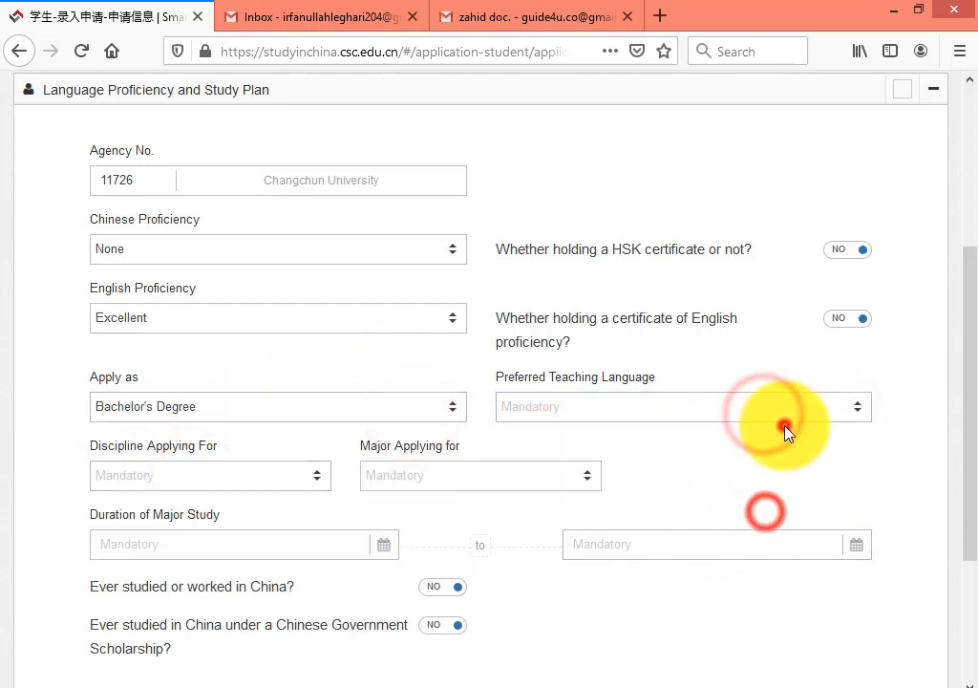
pyautogui.click(798, 406)
pyautogui.click(613, 484)
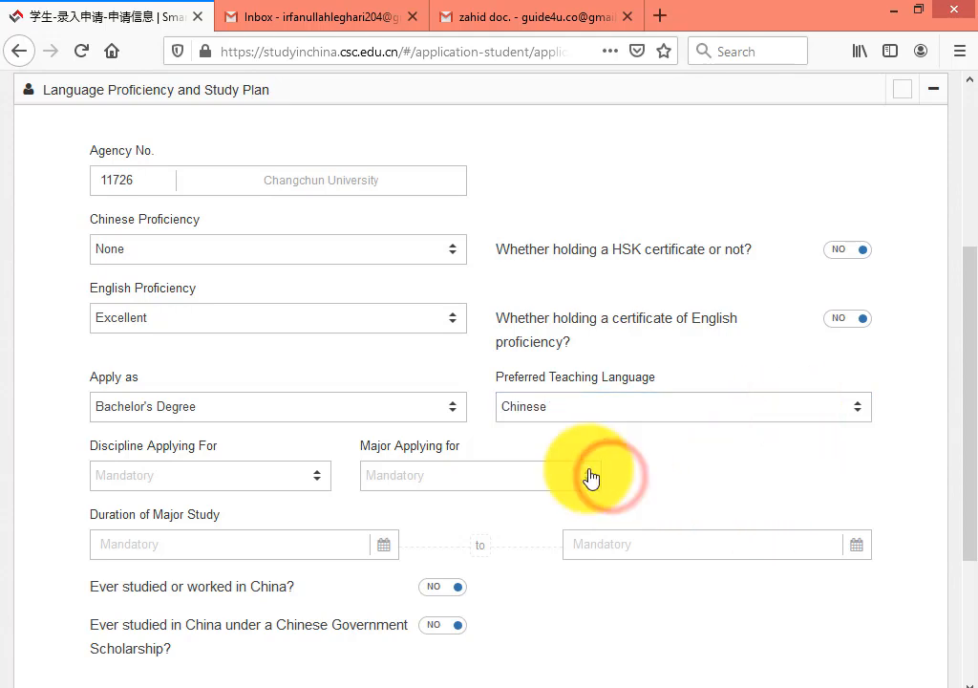
# - Choose Engineering as the discipline and examine the whole list of Bachelor's majors without choosing one
pyautogui.click(315, 475)
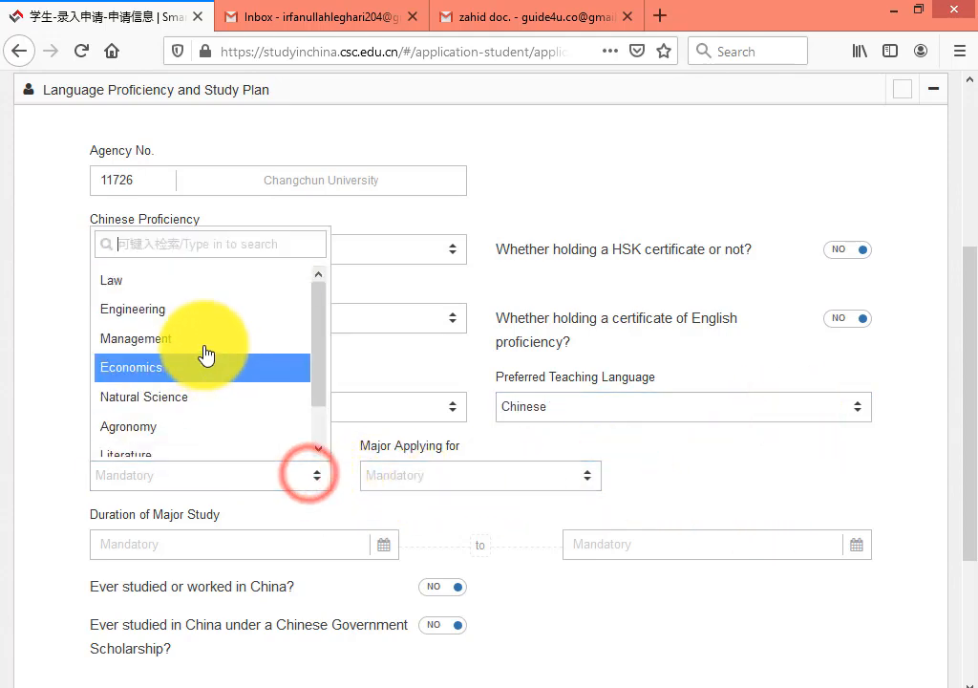
pyautogui.click(612, 442)
pyautogui.click(285, 477)
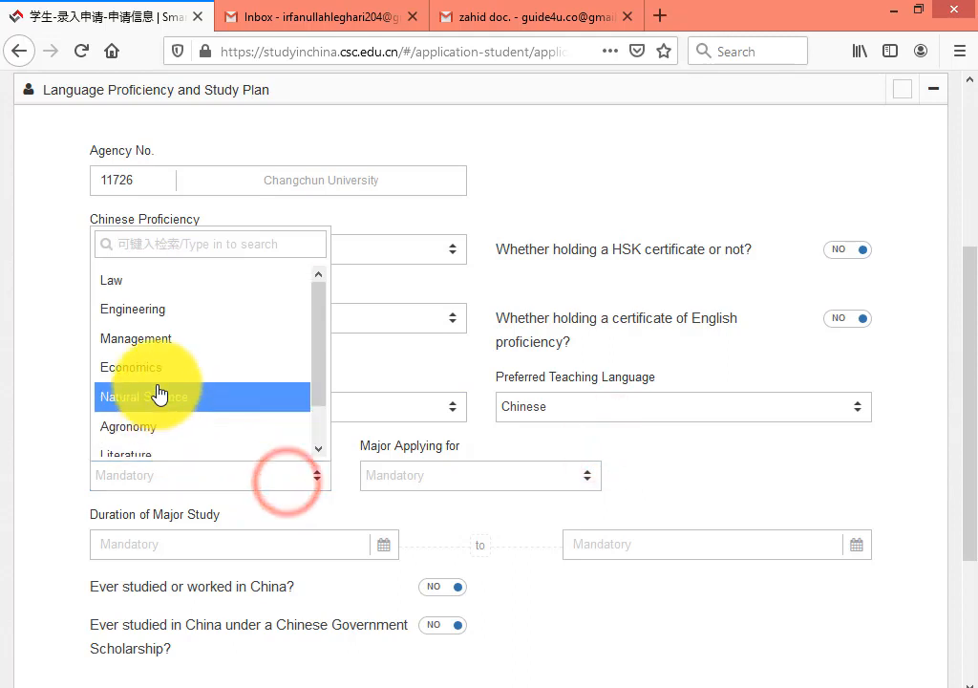
pyautogui.click(149, 315)
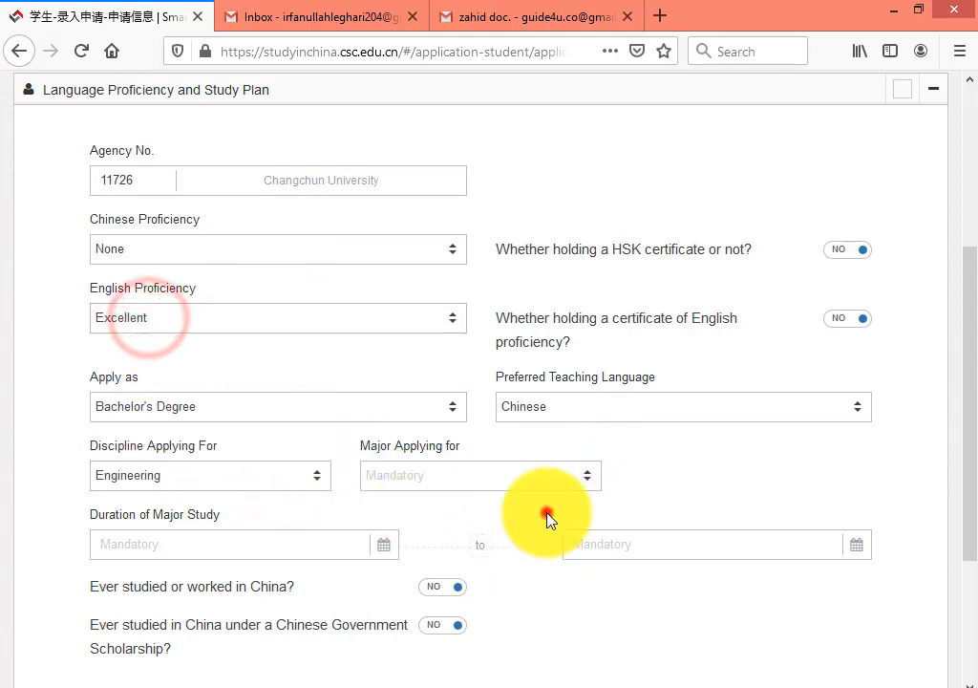
pyautogui.click(586, 476)
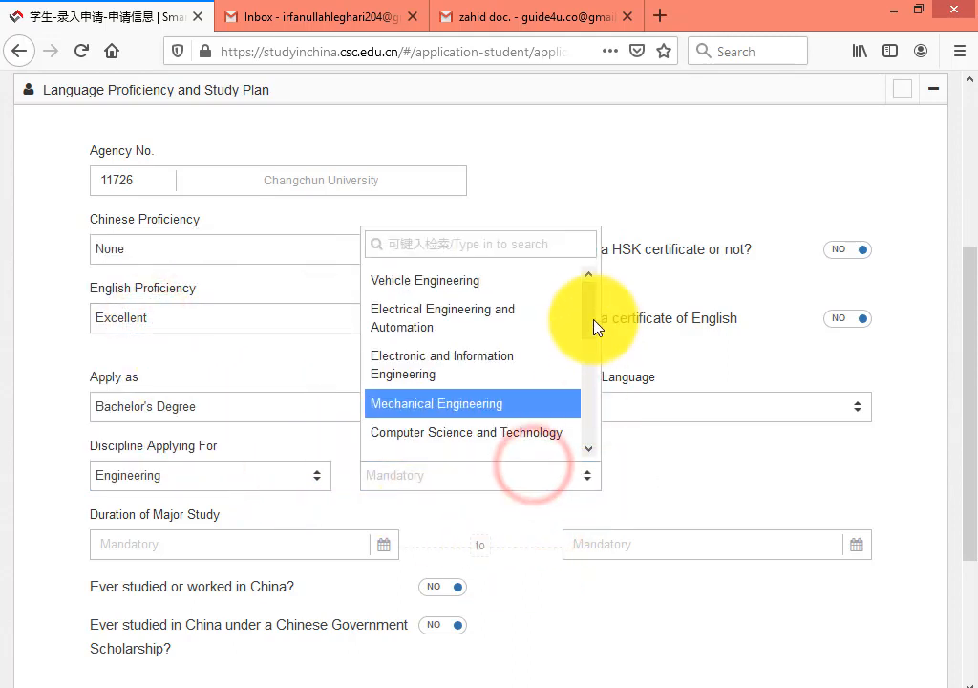
pyautogui.moveTo(589, 315); pyautogui.dragTo(590, 447)
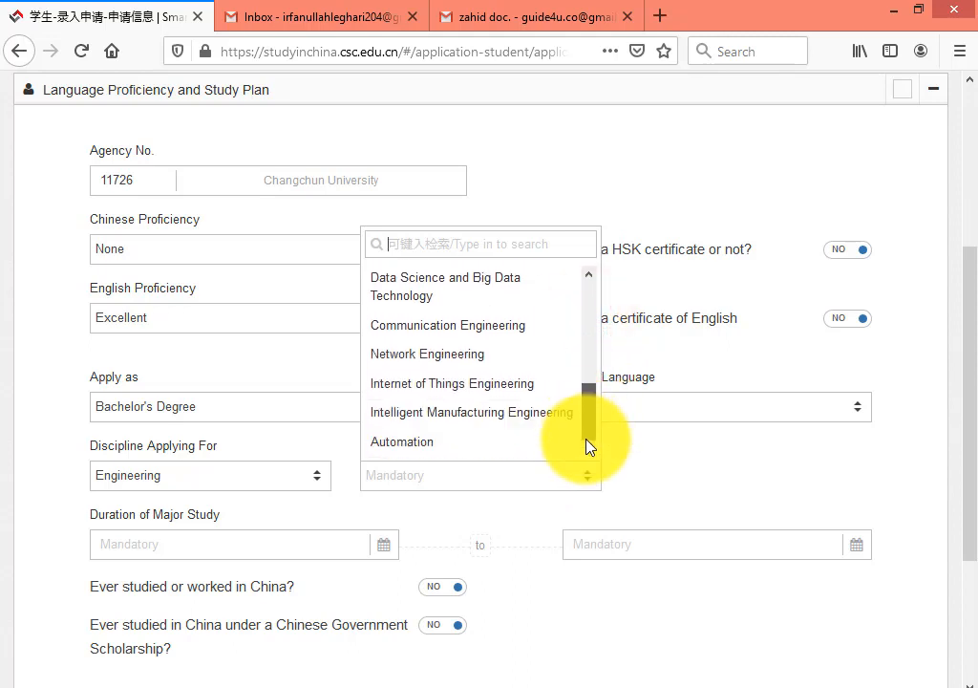
pyautogui.click(681, 455)
pyautogui.click(679, 409)
pyautogui.click(613, 509)
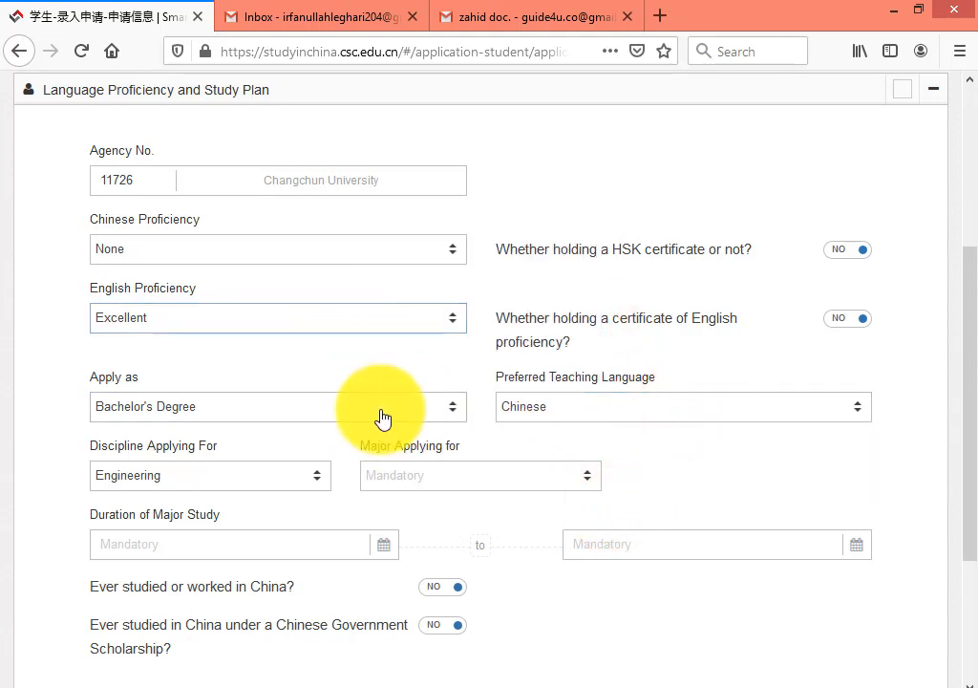
# - Change the application level to Master's Degree and review the preferred teaching language options, leaving Chinese selected
pyautogui.click(336, 421)
pyautogui.click(183, 509)
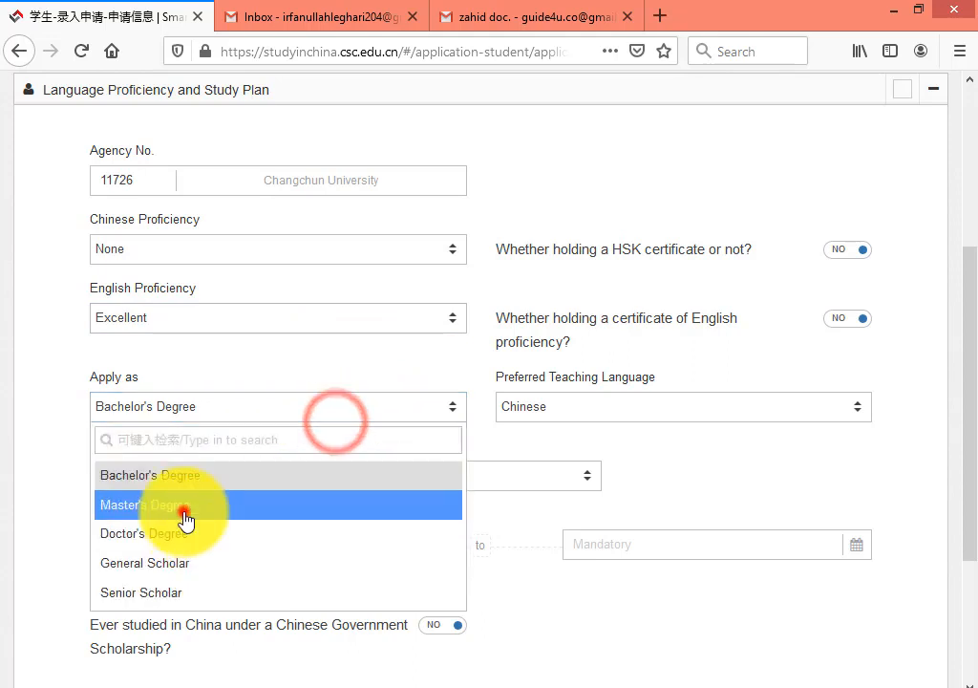
pyautogui.click(681, 447)
pyautogui.click(738, 407)
pyautogui.click(690, 513)
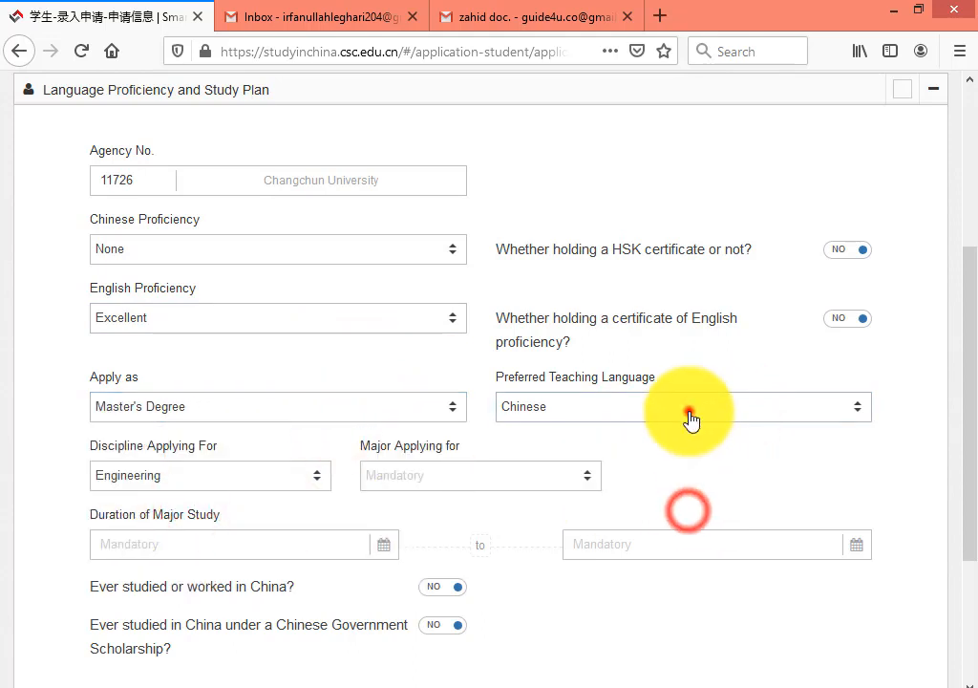
pyautogui.click(689, 410)
pyautogui.click(614, 480)
pyautogui.click(444, 522)
# - Change the discipline to Management and examine the Master's majors offered in Chinese
pyautogui.click(292, 483)
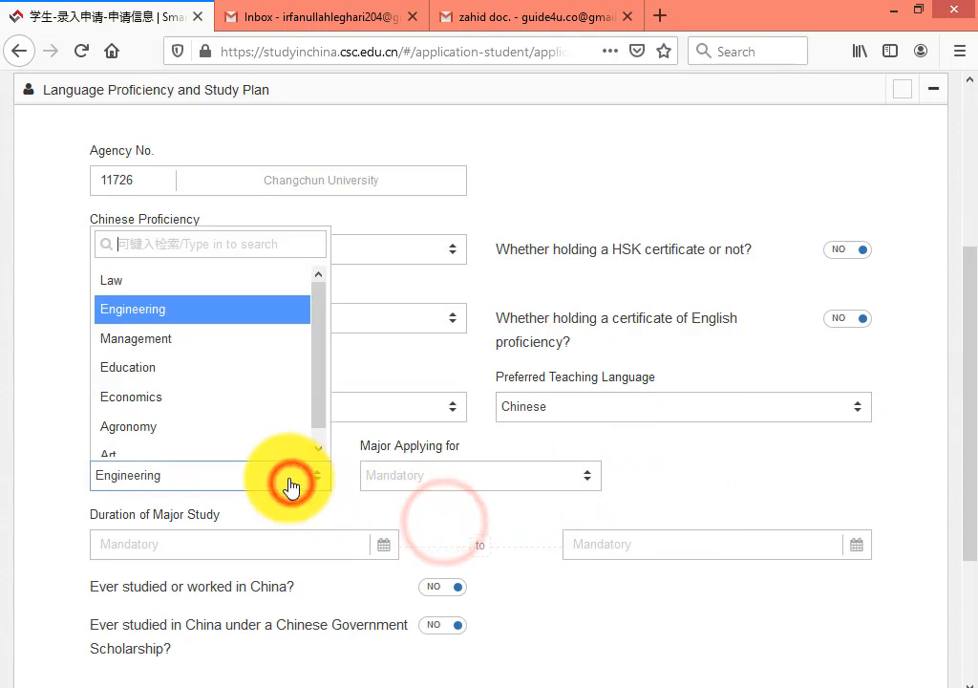
pyautogui.click(143, 338)
pyautogui.click(550, 537)
pyautogui.click(561, 487)
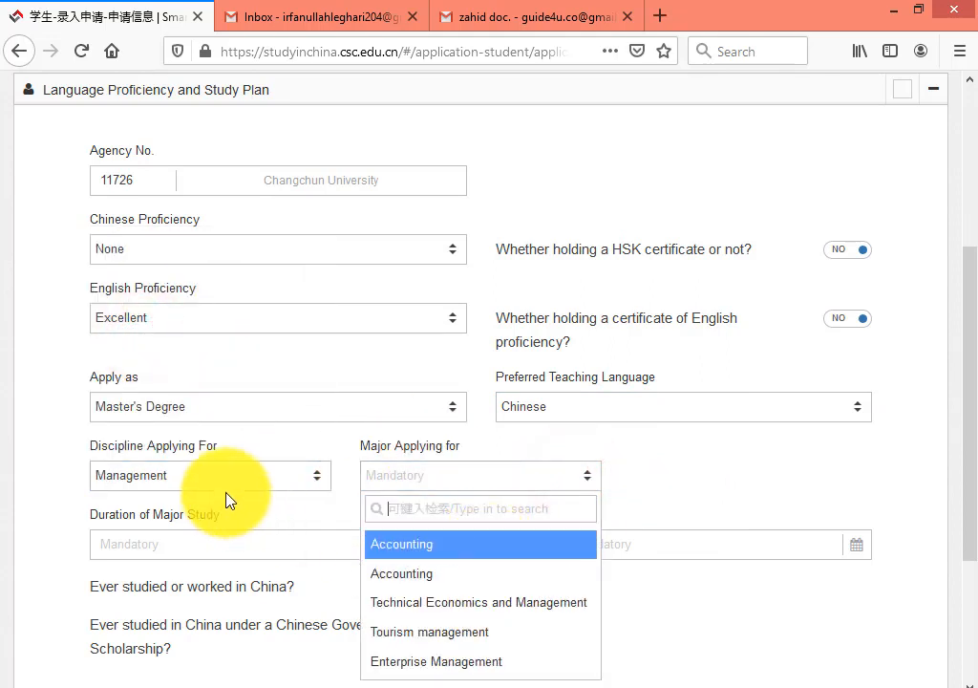
# - Set the discipline back to Engineering and examine the Master's majors without choosing one
pyautogui.click(229, 475)
pyautogui.click(190, 311)
pyautogui.click(552, 475)
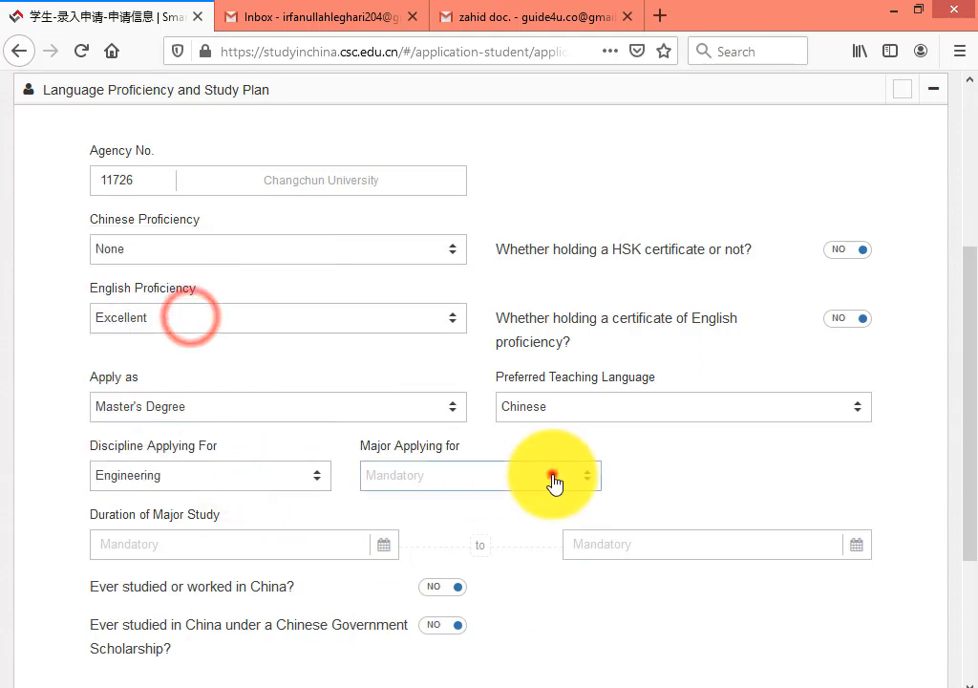
pyautogui.scroll(-2, 532, 403)
pyautogui.click(566, 378)
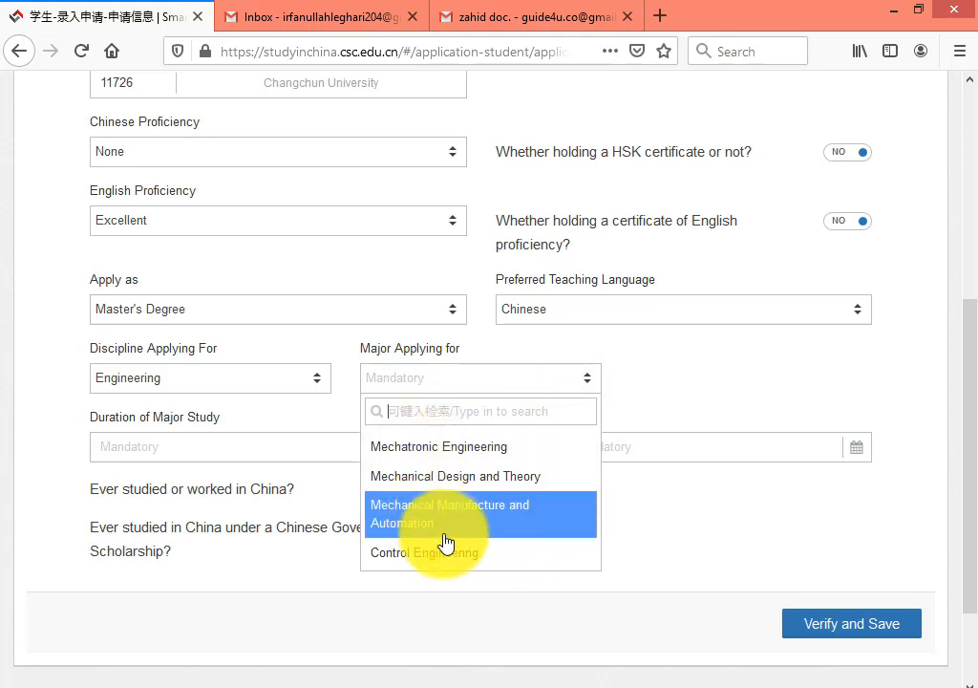
pyautogui.click(704, 359)
# - Set the application level to Doctor's Degree and check the available preferred teaching languages once more
pyautogui.click(432, 312)
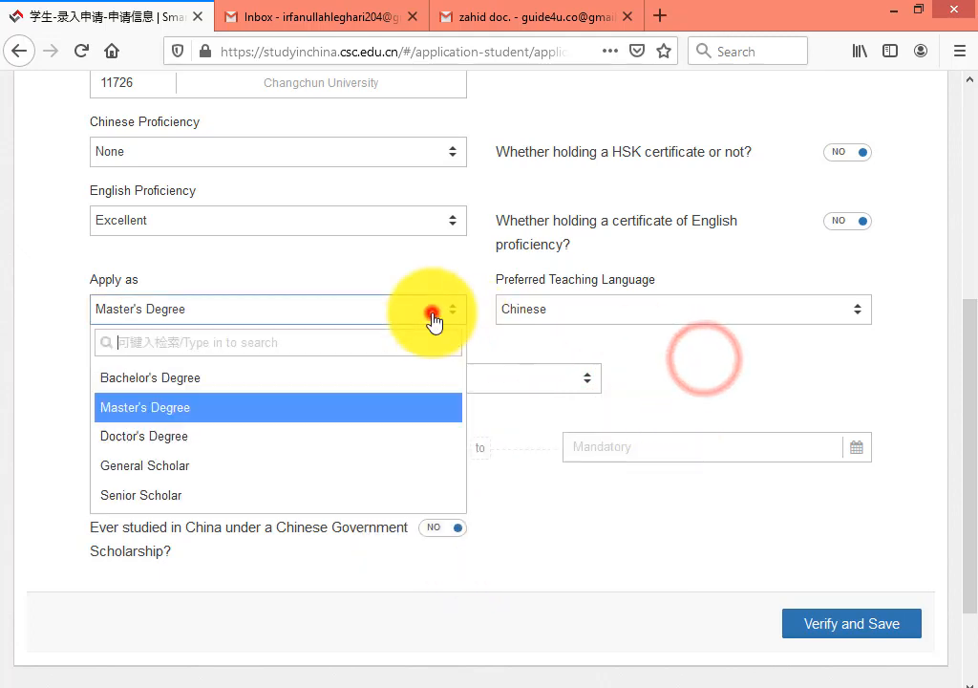
pyautogui.click(221, 437)
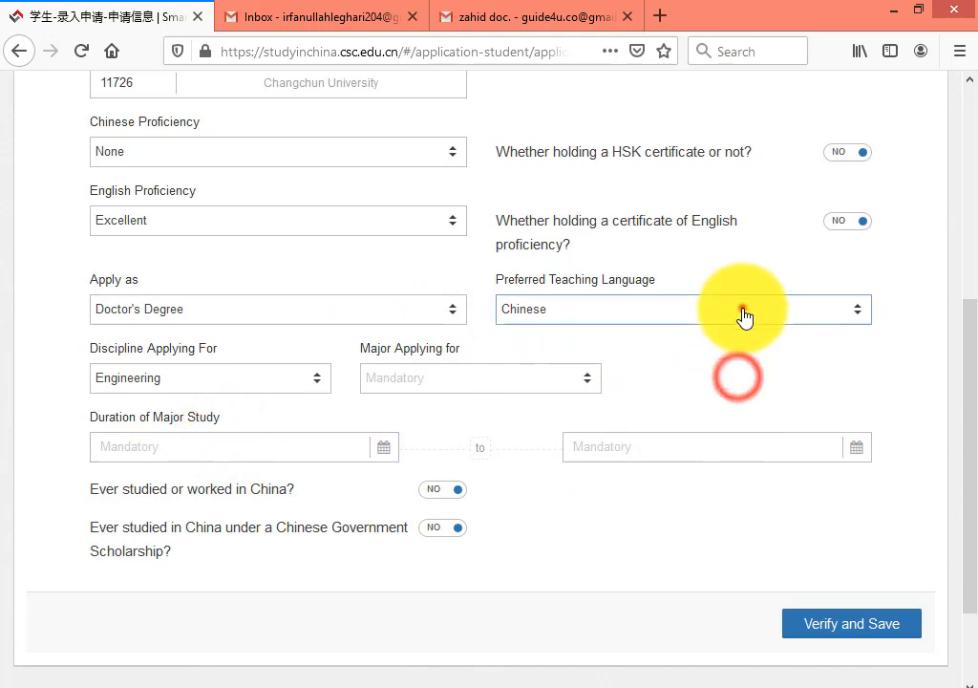
pyautogui.click(742, 307)
pyautogui.click(742, 382)
pyautogui.click(704, 313)
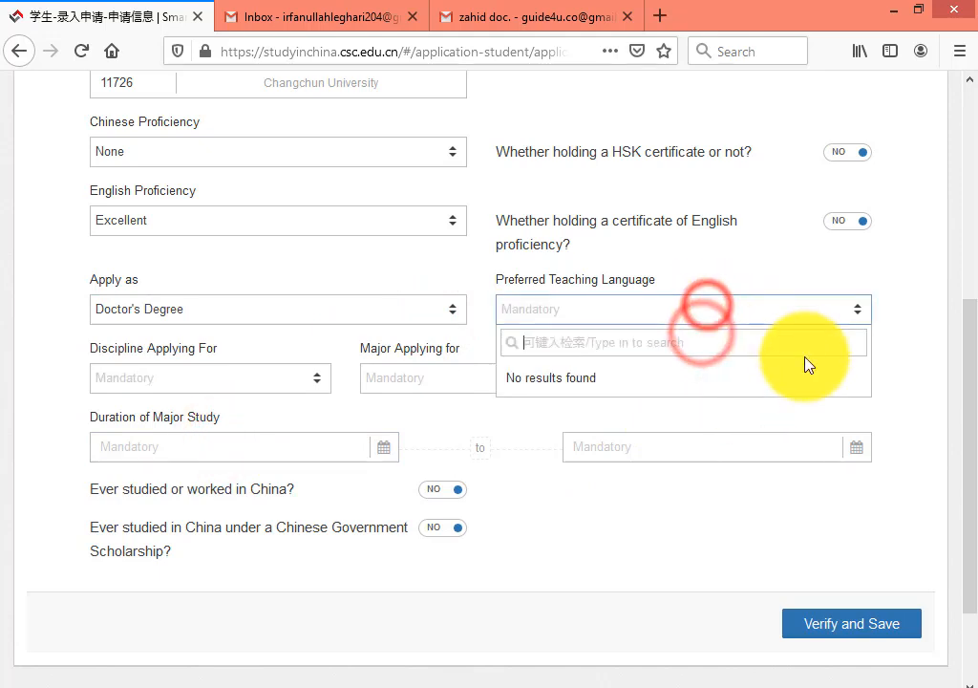
pyautogui.click(848, 322)
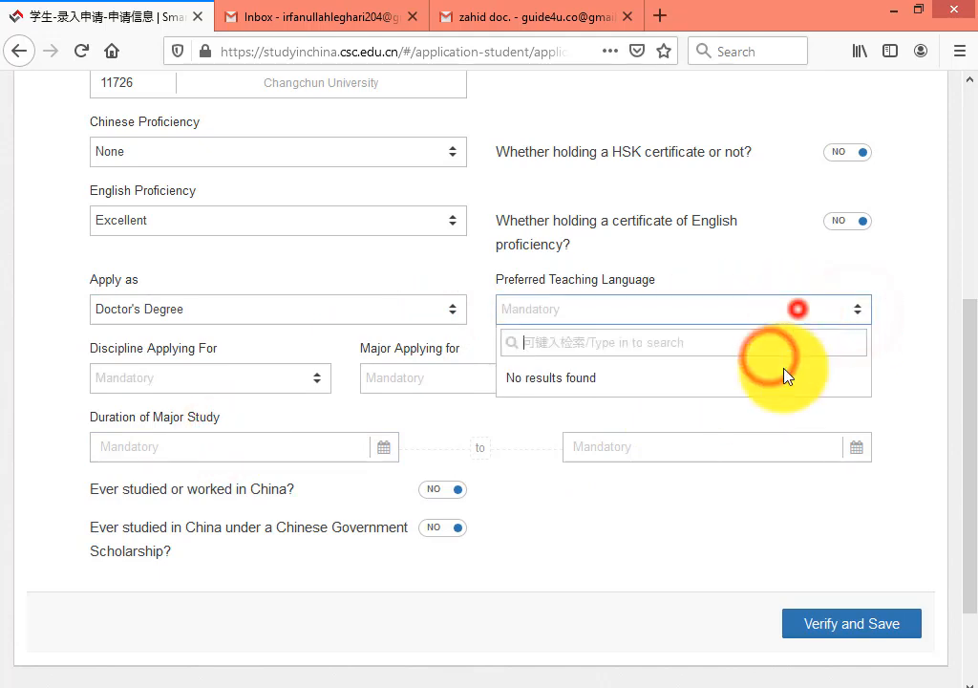
pyautogui.scroll(-3, 754, 521)
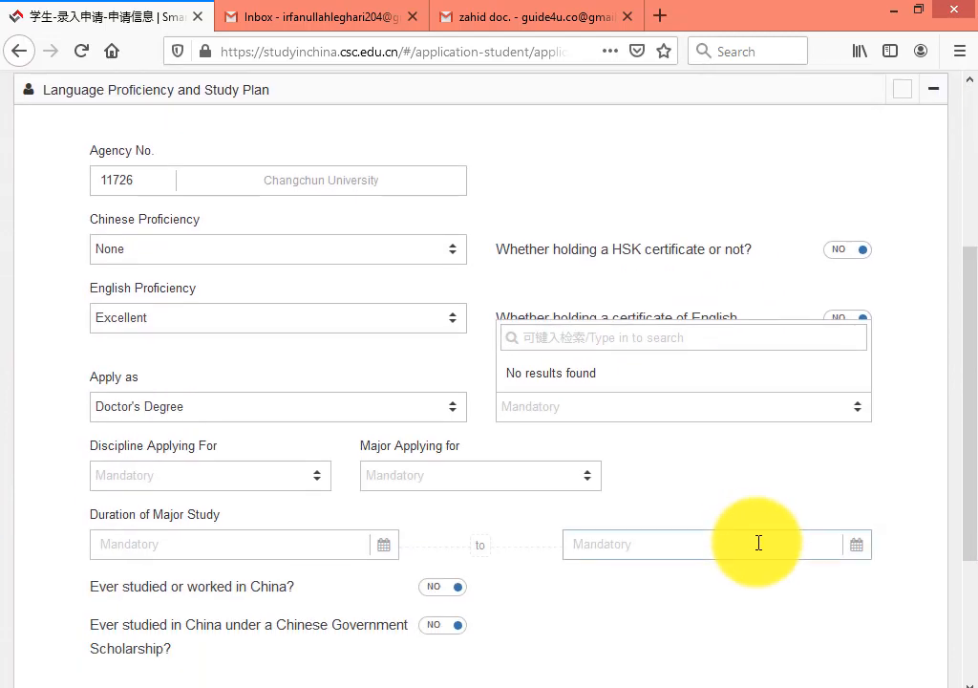
pyautogui.click(739, 444)
pyautogui.click(797, 411)
pyautogui.click(789, 519)
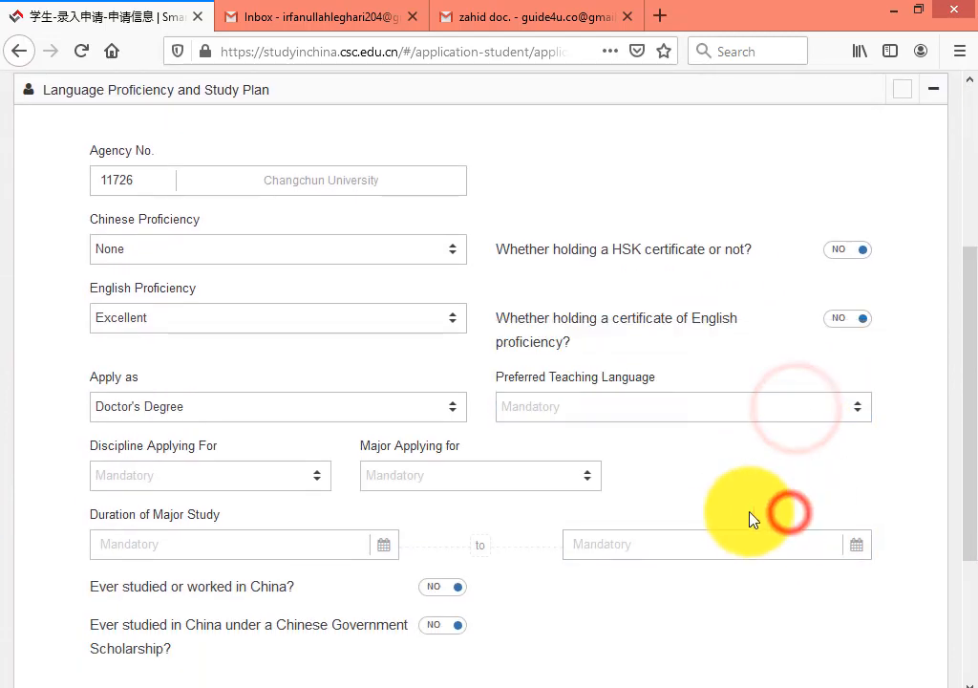
# - Recheck which preferred teaching languages Changchun University offers for the Doctor's Degree, leaving the field empty
pyautogui.click(797, 409)
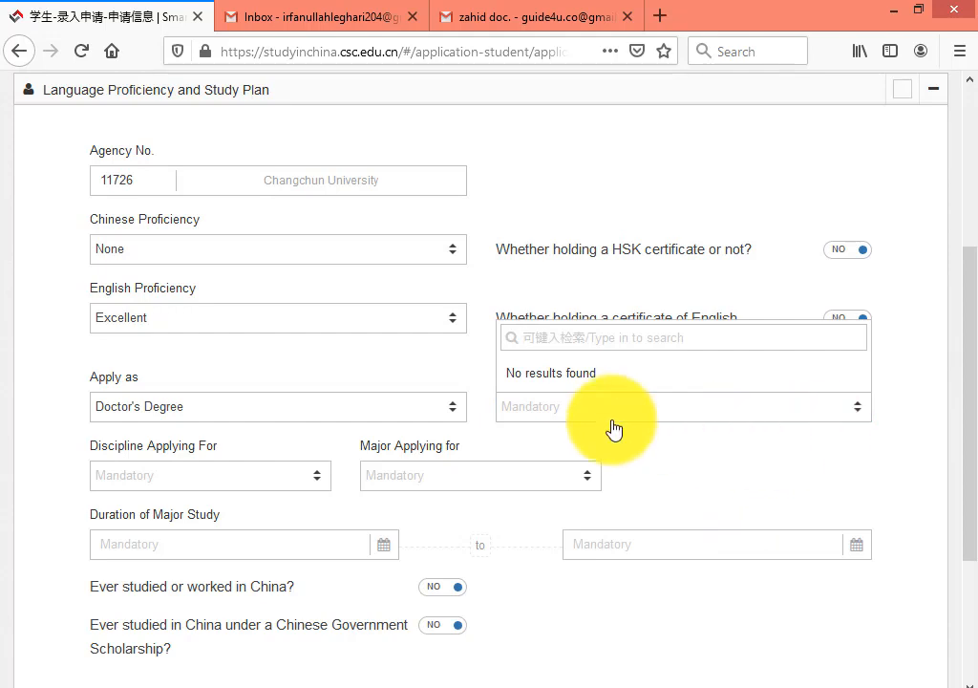
pyautogui.click(555, 411)
pyautogui.click(706, 472)
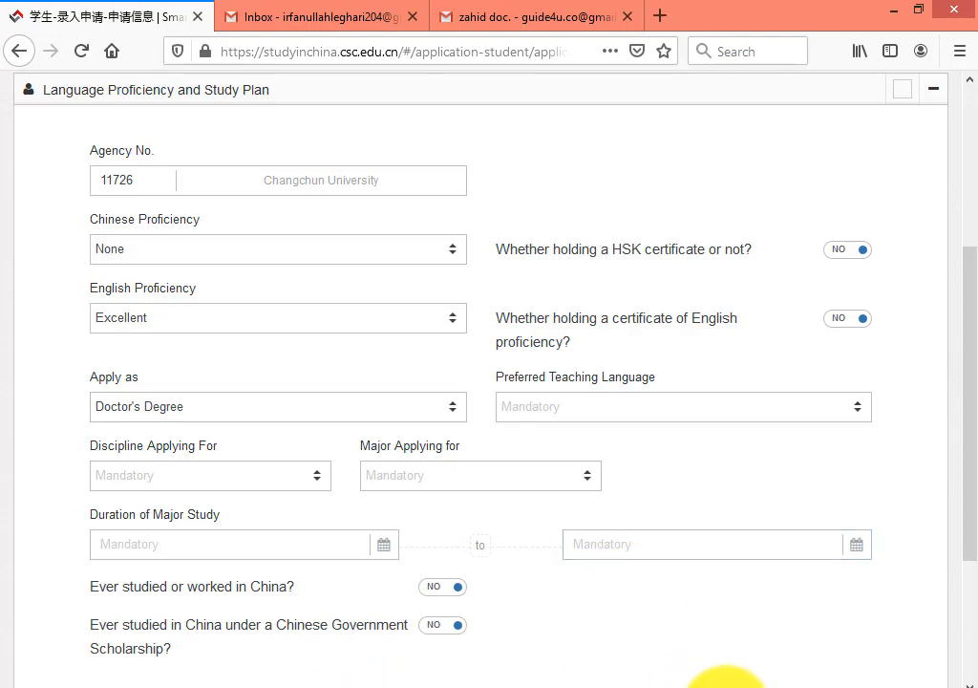
# - Switch to the CSC Guide Official live chat console in the Opera browser and set the operator status to Online
pyautogui.click(727, 687)
pyautogui.click(901, 631)
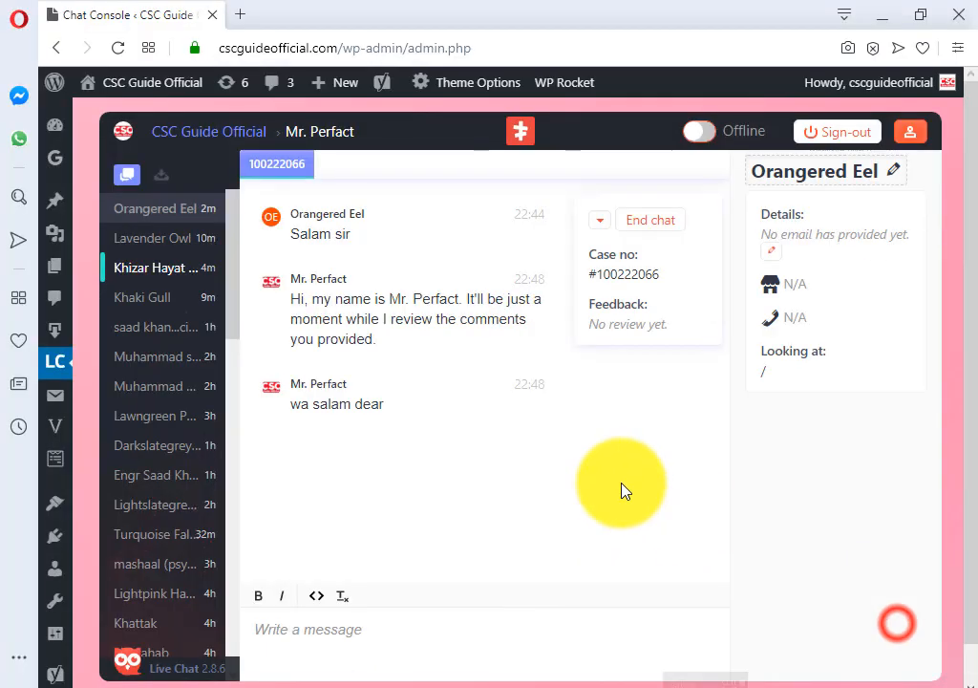
pyautogui.click(611, 485)
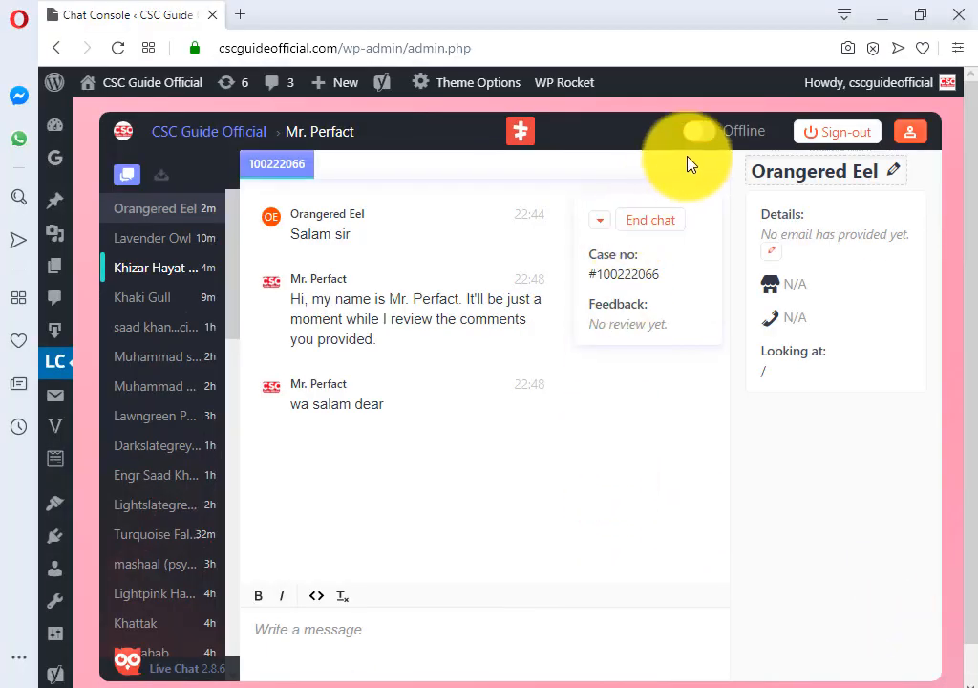
pyautogui.click(709, 134)
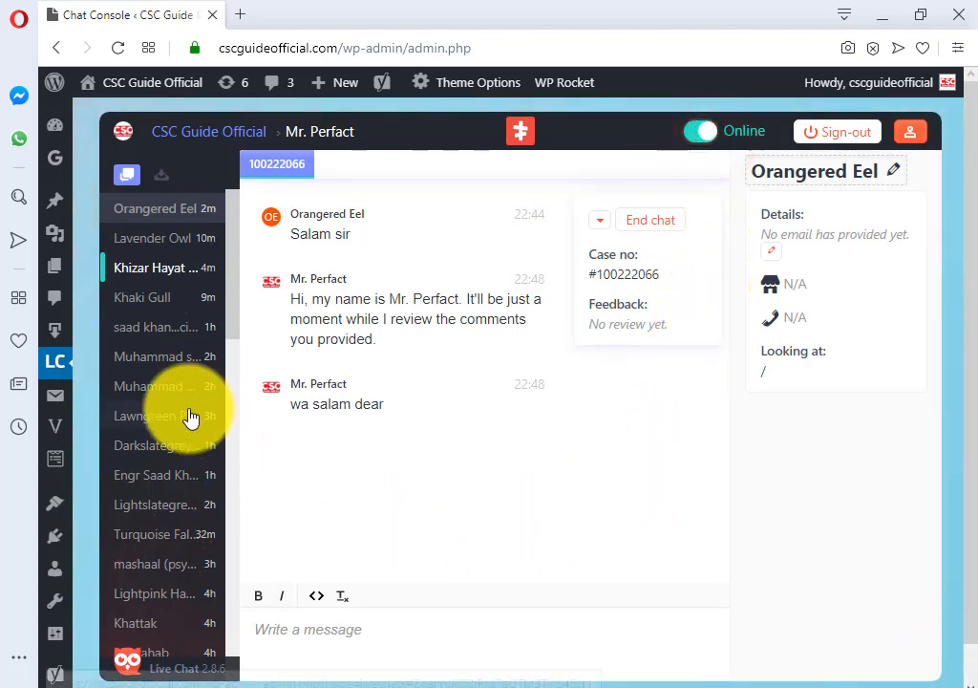
# - Look through the list of visitor chats in the live chat console, keeping the Orangered Eel conversation open
pyautogui.scroll(-3, 192, 413)
pyautogui.scroll(-6, 192, 413)
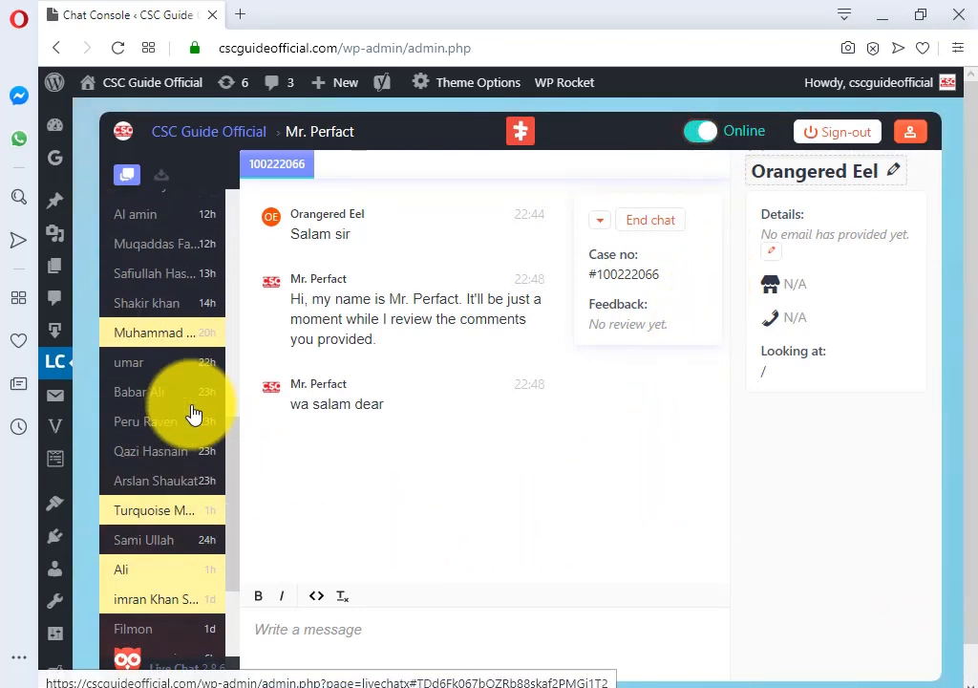
pyautogui.scroll(3, 192, 413)
pyautogui.scroll(8, 192, 413)
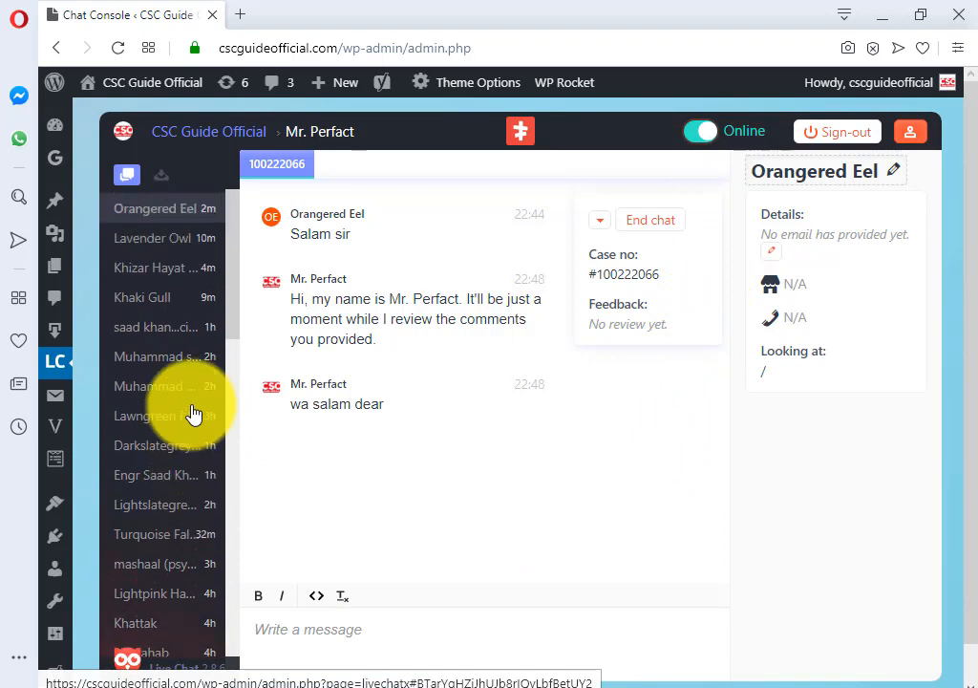
pyautogui.click(435, 432)
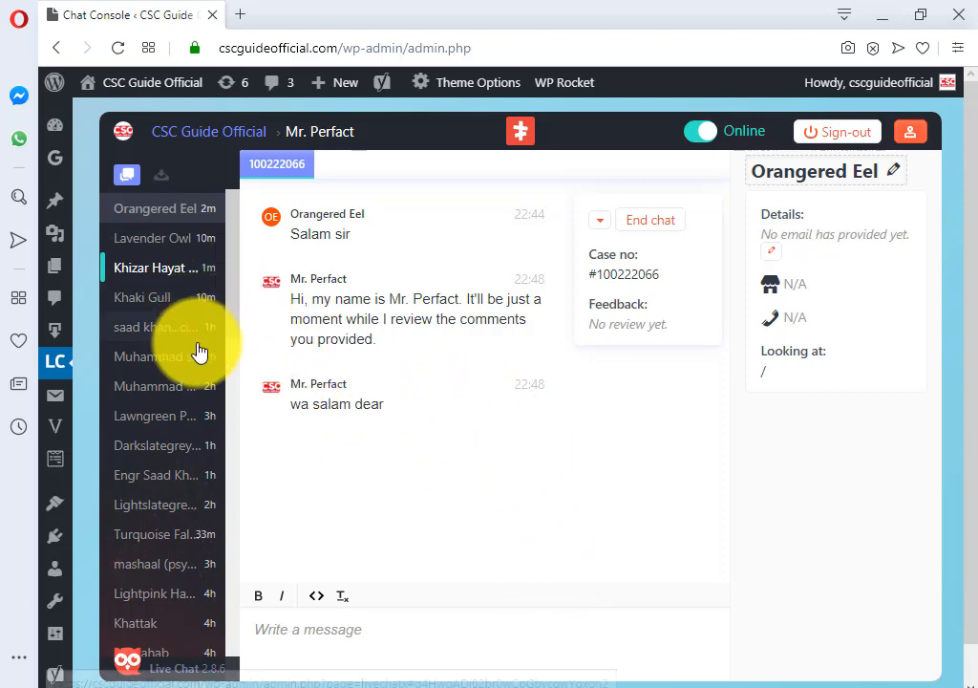
pyautogui.click(482, 467)
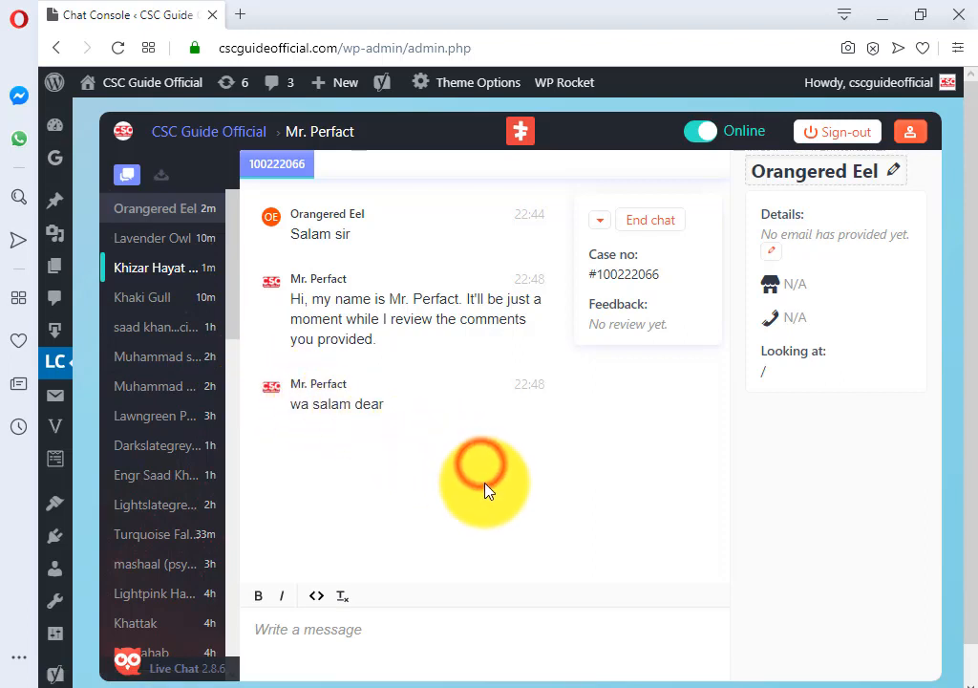